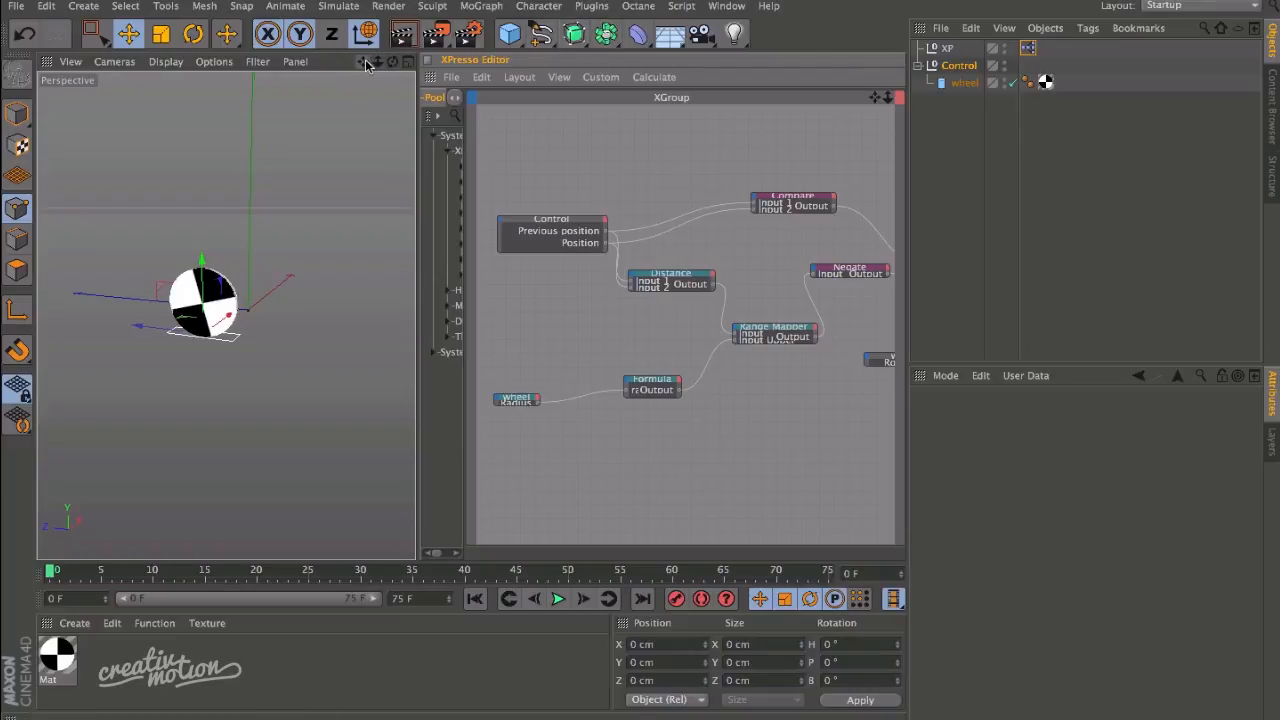
Start the Doodle Paint tool for the perspective view and set its color to green (R 8, G 255, B 0).
left_click_drag(363, 65, 415, 13)
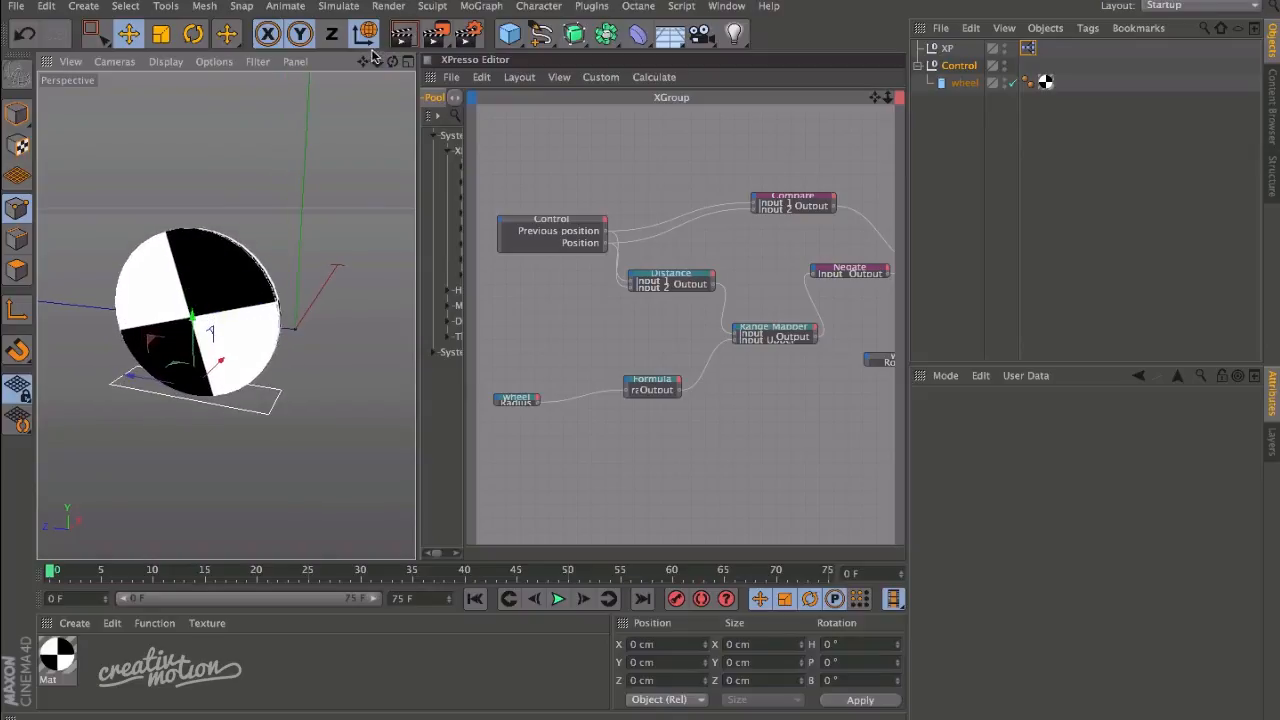
mouse_move(362, 62)
left_mouse_down()
mouse_move(394, 42)
mouse_move(366, 86)
mouse_move(368, 60)
left_mouse_up()
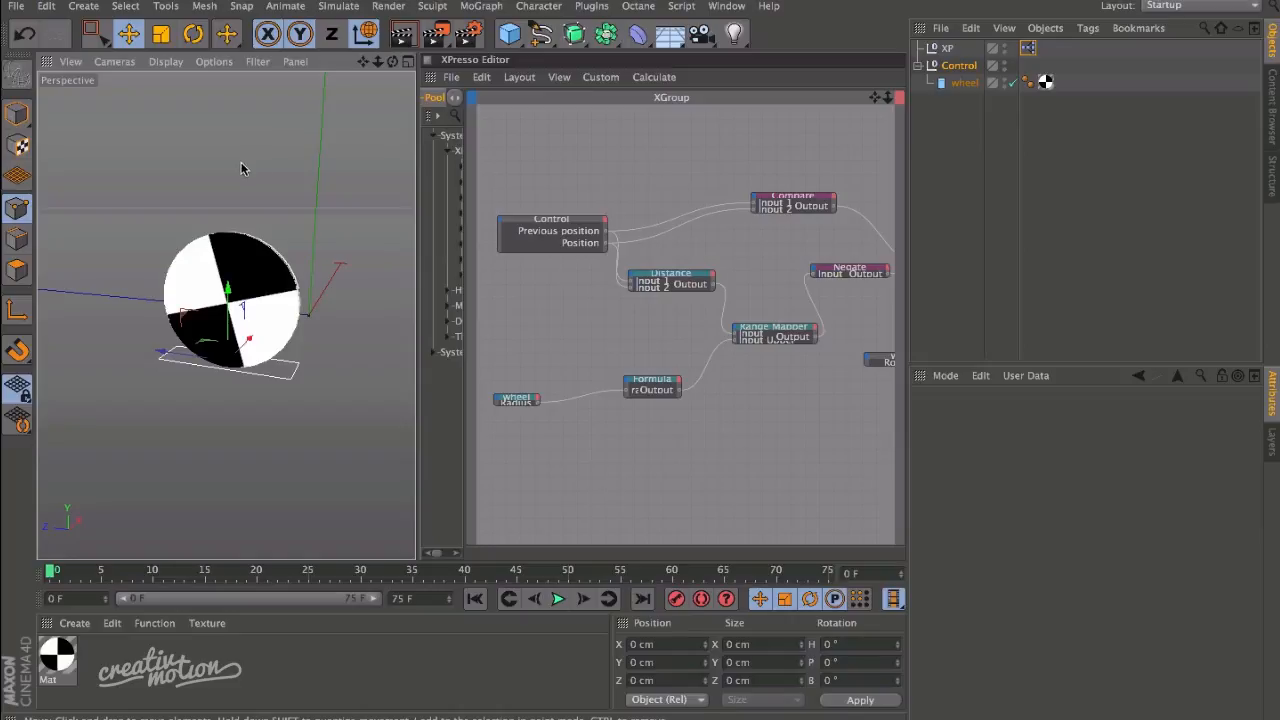
left_click(218, 20)
left_click(256, 13)
left_click(287, 8)
mouse_move(206, 8)
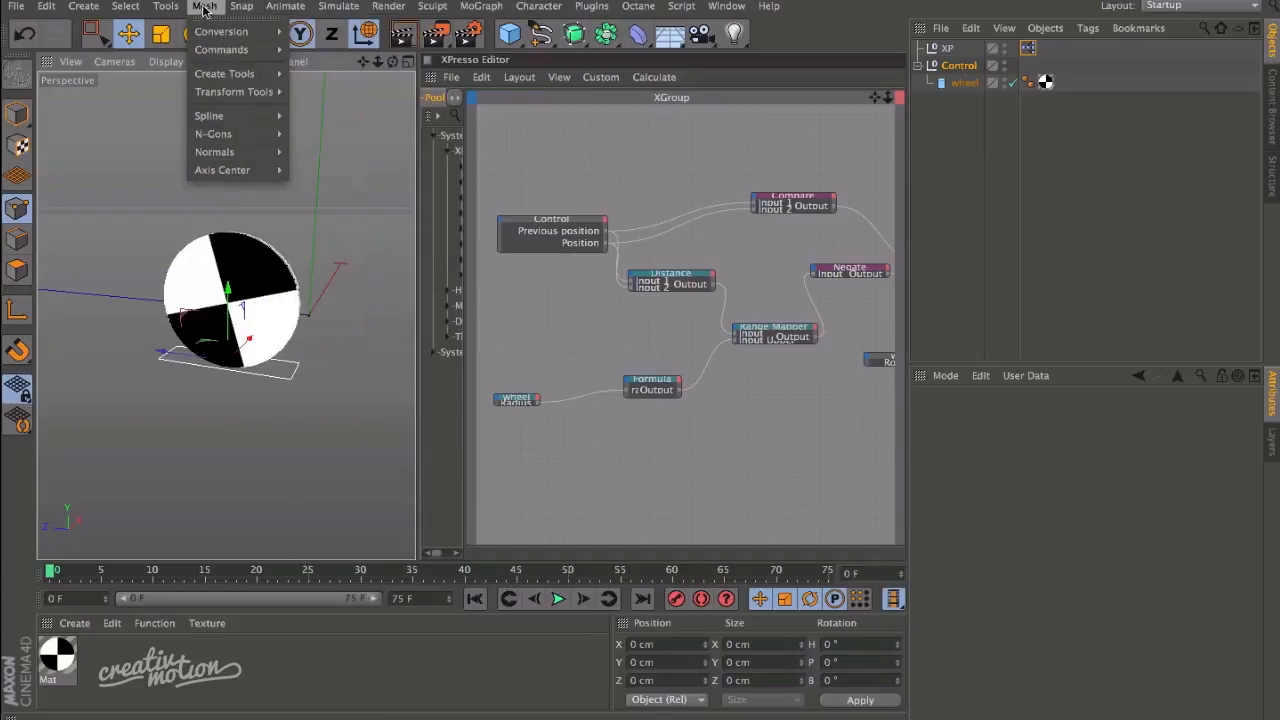
mouse_move(166, 8)
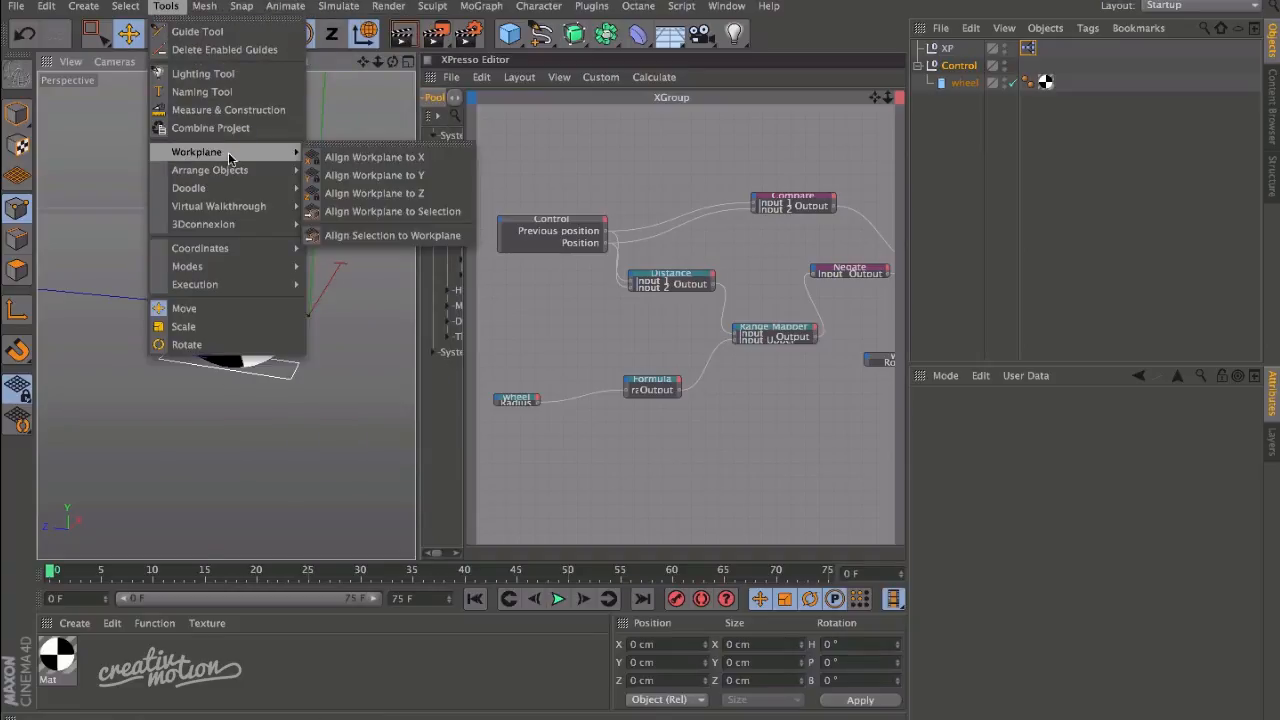
mouse_move(227, 188)
left_click(350, 191)
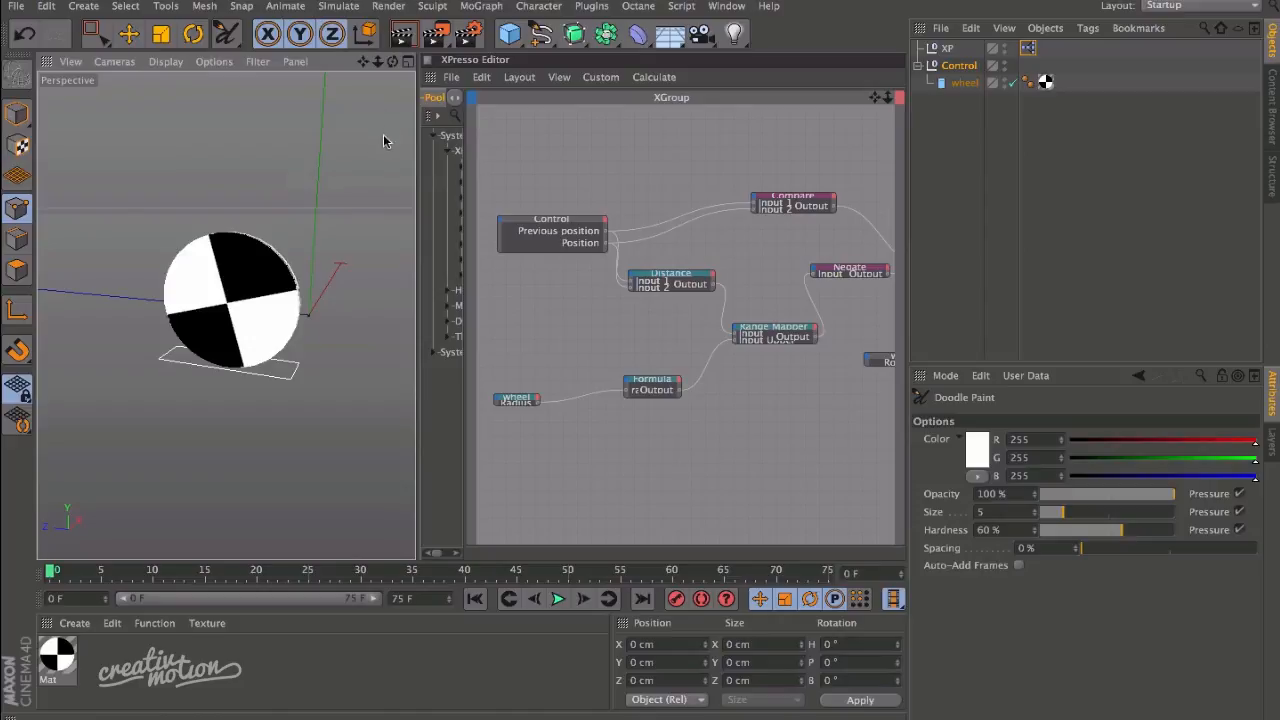
left_click(977, 450)
left_click(994, 402)
left_click(988, 412)
left_click(1009, 526)
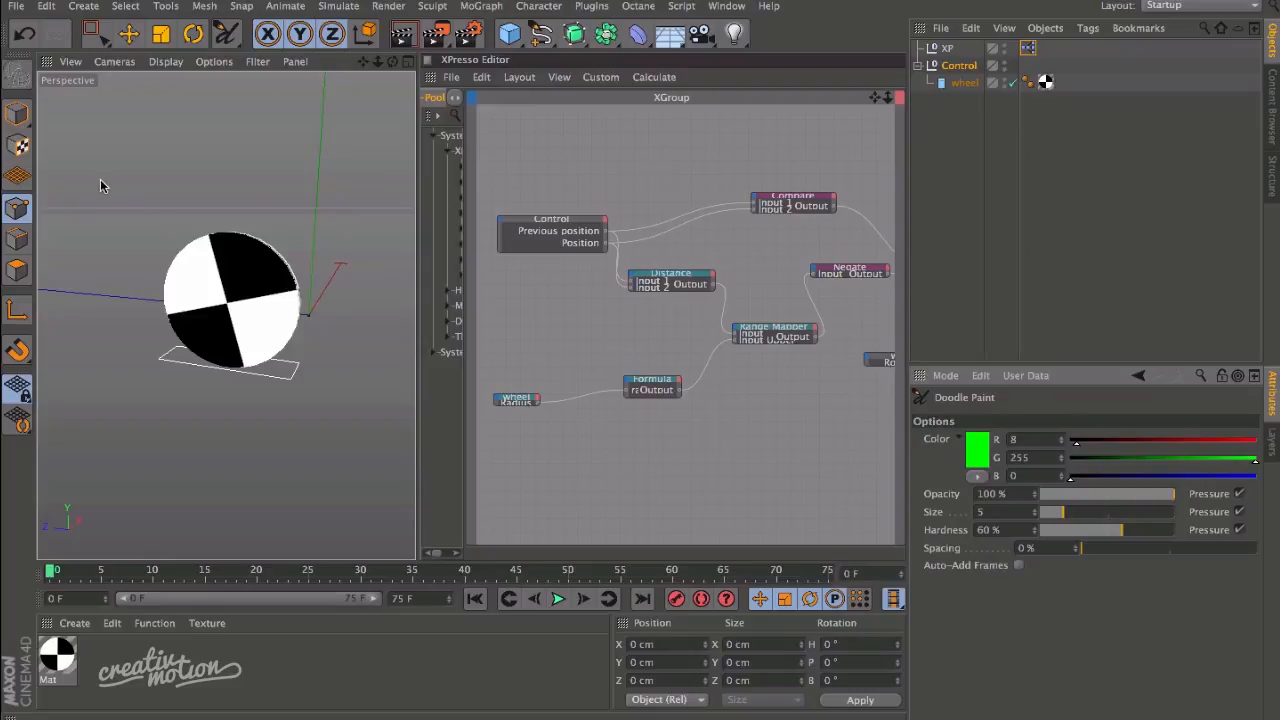
Write a "P" with a downward mark, "P > C" and a "1" around the wheel in the perspective view.
left_click(64, 165)
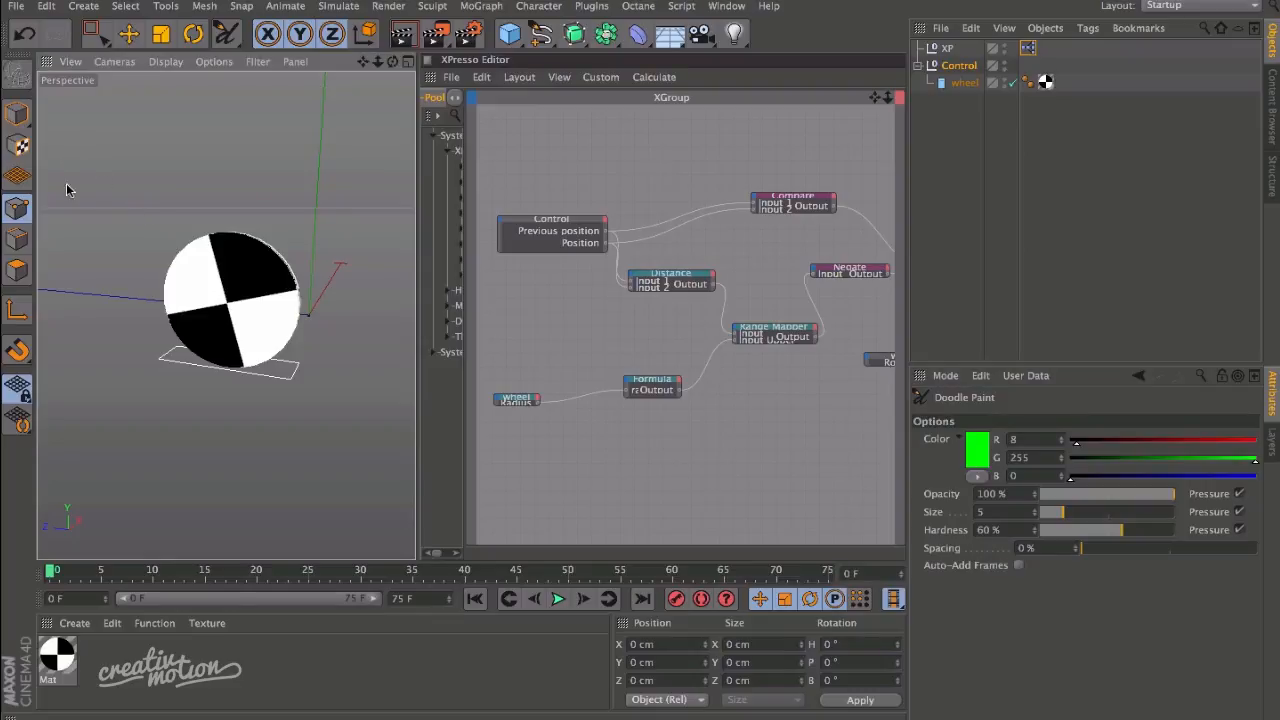
mouse_move(57, 266)
left_mouse_down()
mouse_move(74, 244)
mouse_move(60, 255)
left_mouse_up()
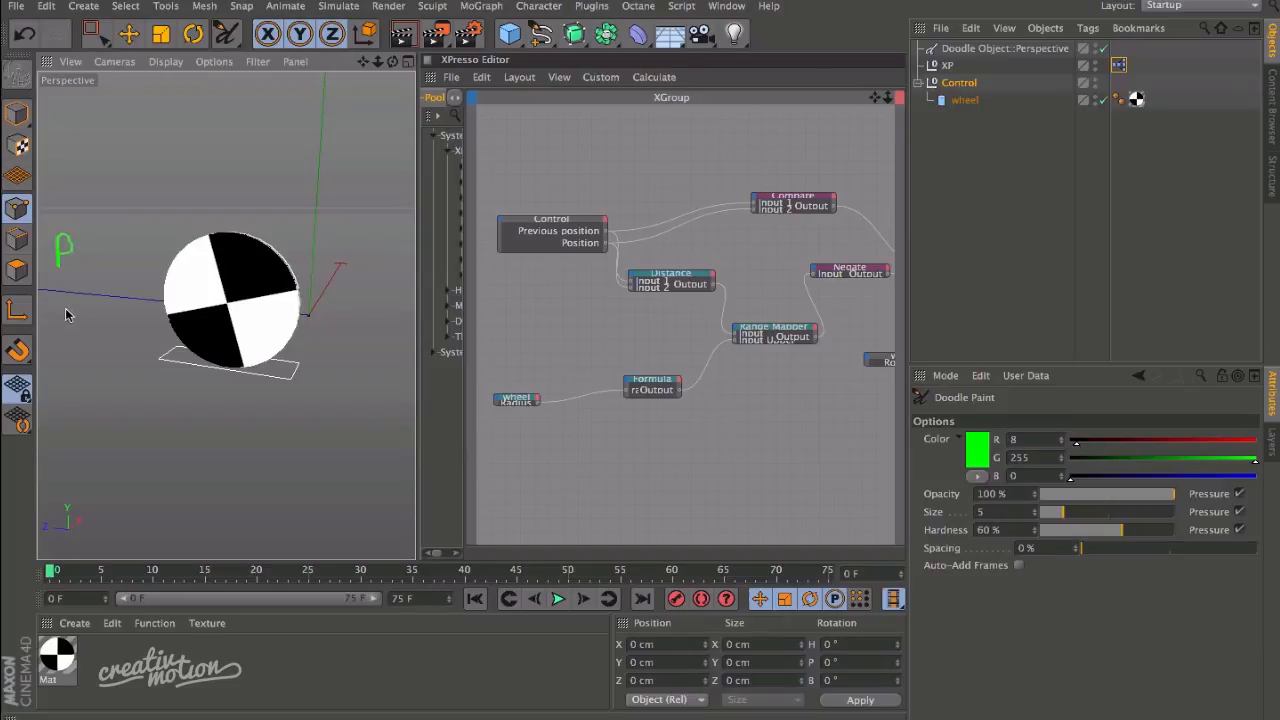
left_click_drag(65, 289, 70, 316)
mouse_move(66, 242)
left_mouse_down()
mouse_move(58, 278)
mouse_move(72, 290)
left_mouse_up()
mouse_move(100, 245)
left_mouse_down()
mouse_move(100, 263)
mouse_move(108, 240)
mouse_move(100, 252)
mouse_move(146, 253)
mouse_move(132, 266)
mouse_move(175, 256)
left_mouse_up()
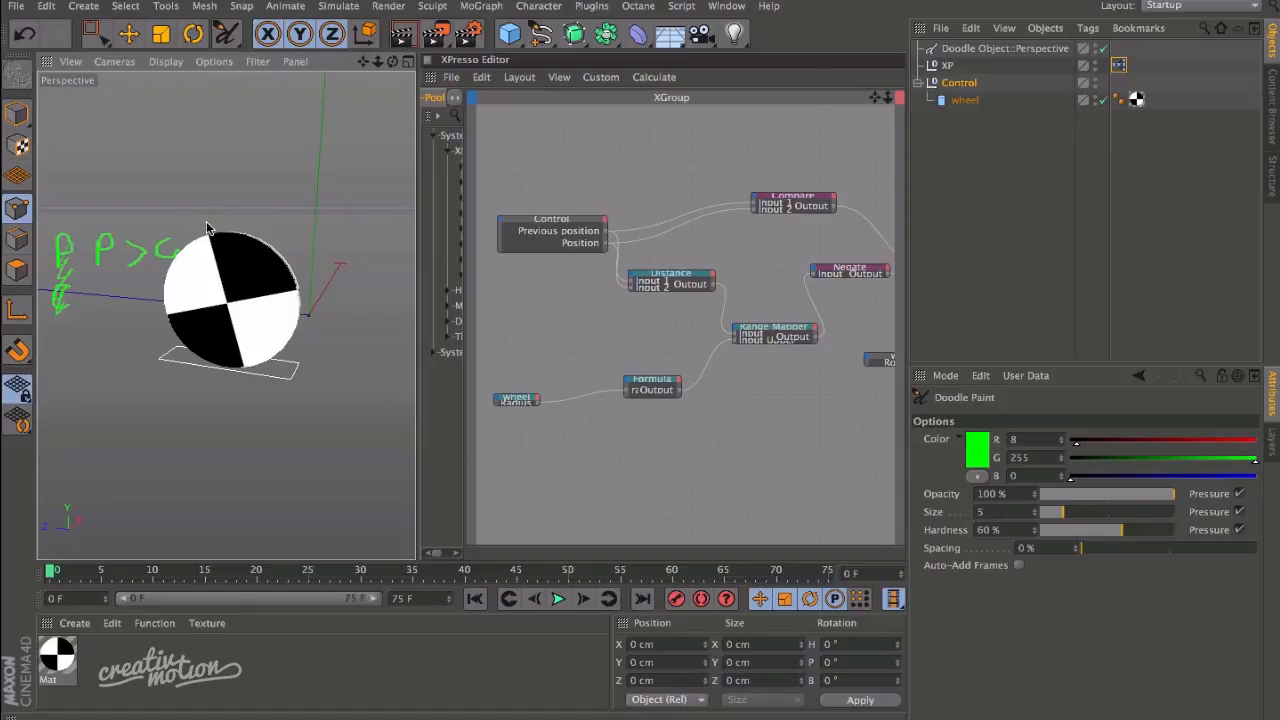
left_click_drag(311, 240, 310, 262)
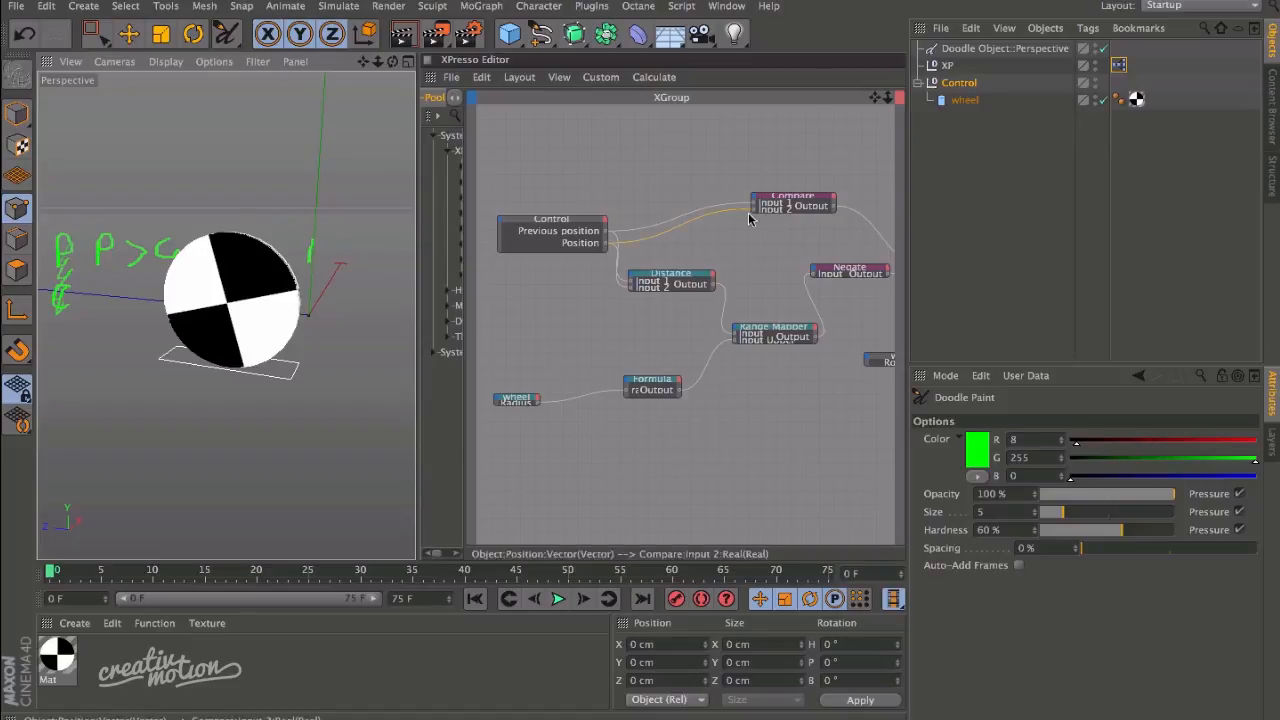
Move the Compare node closer to the Control node and widen the Condition node to show its port names.
left_click(800, 204)
left_click_drag(800, 204, 759, 212)
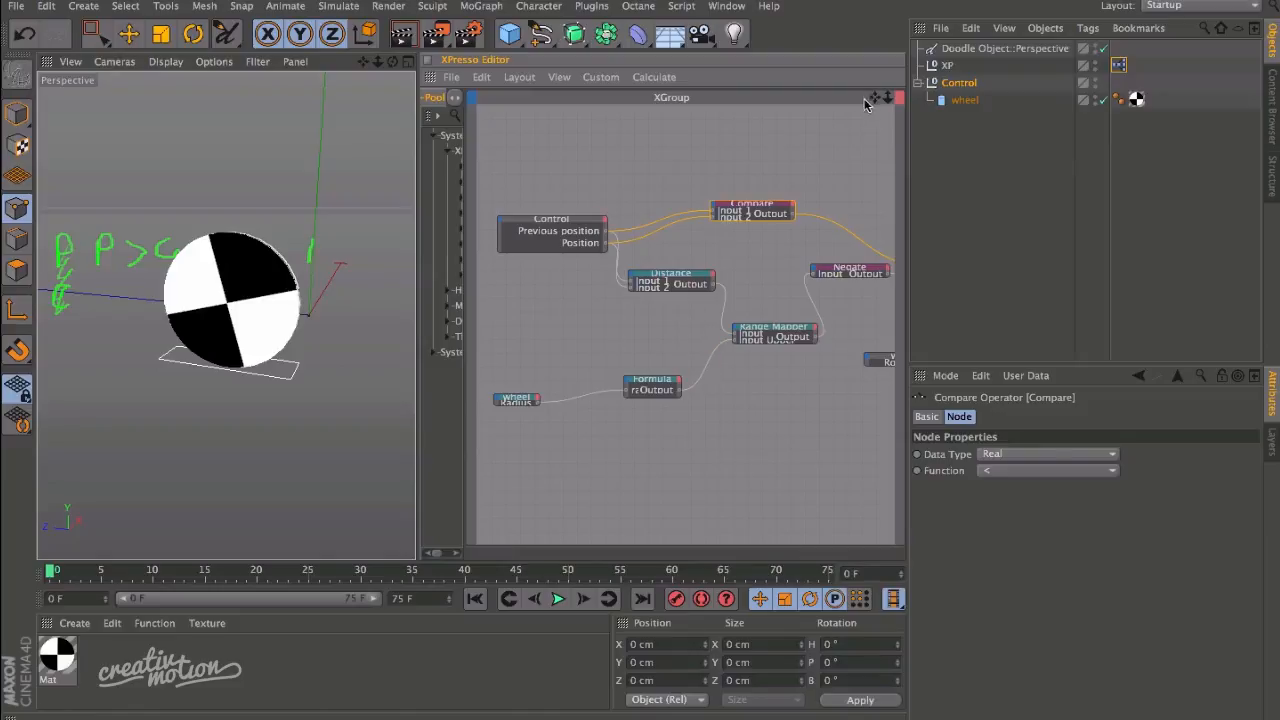
left_click_drag(876, 101, 696, 112)
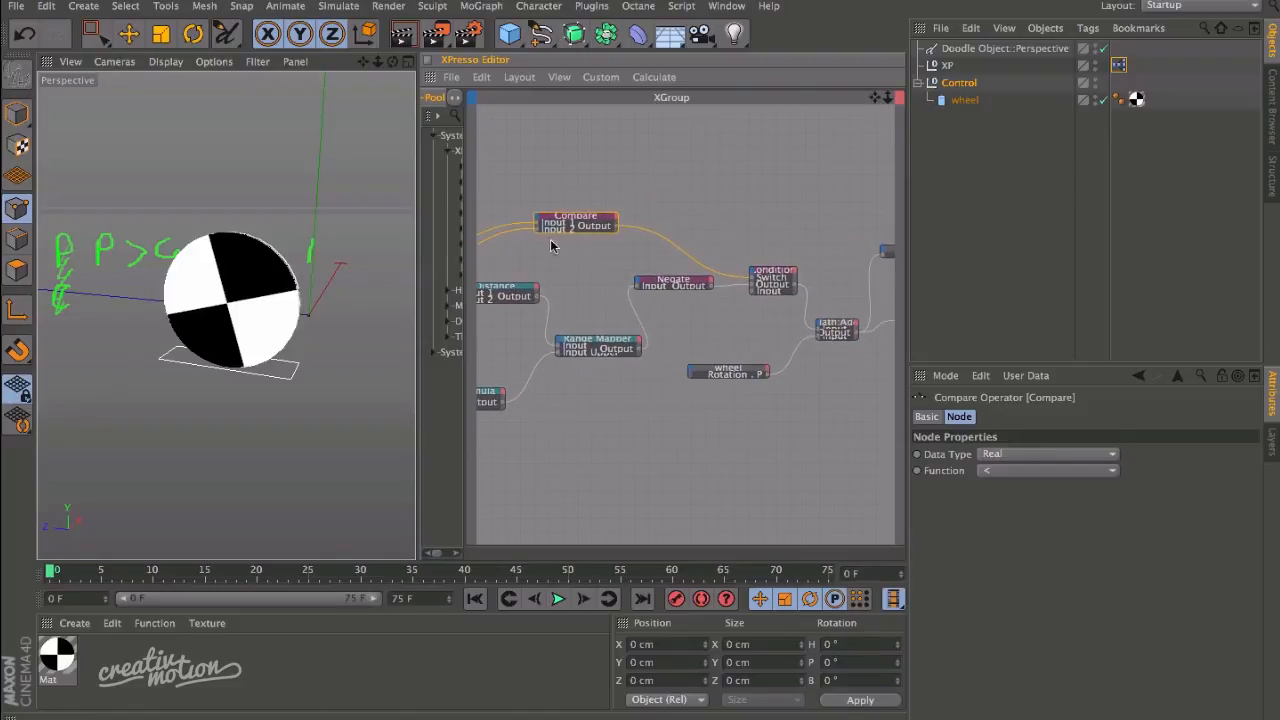
left_click(779, 279)
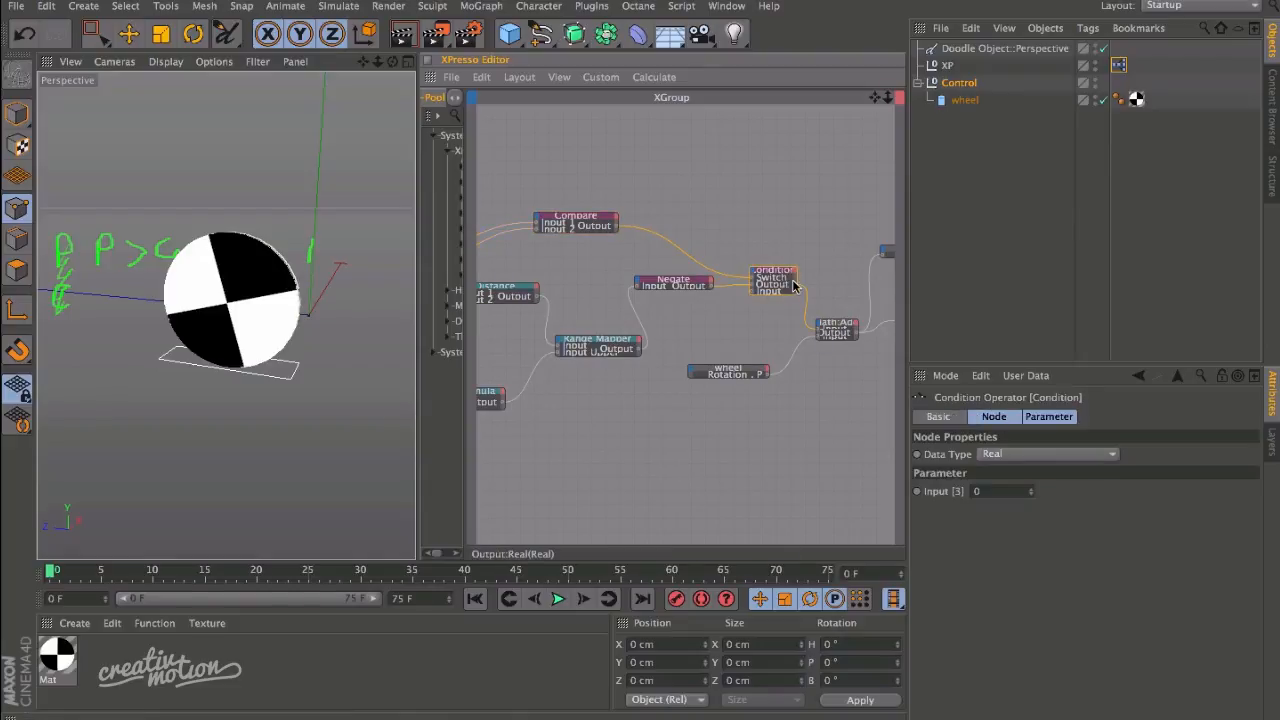
left_click_drag(797, 281, 828, 281)
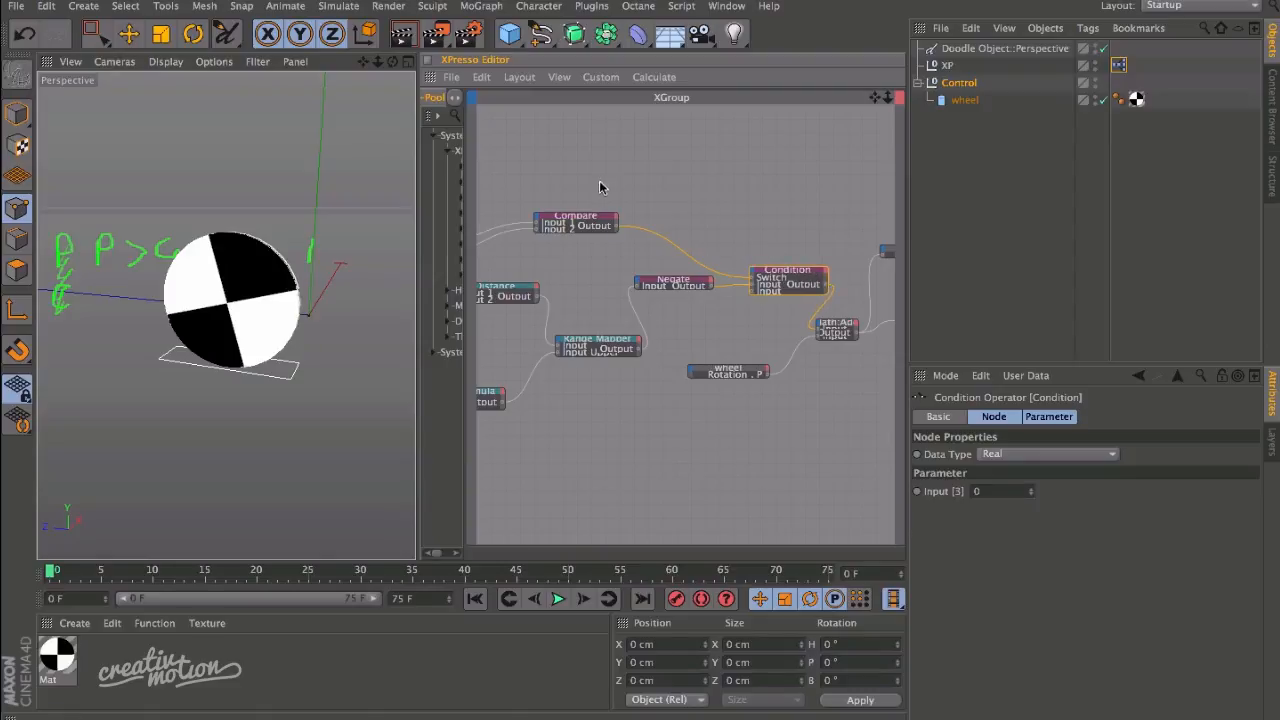
left_click(636, 190)
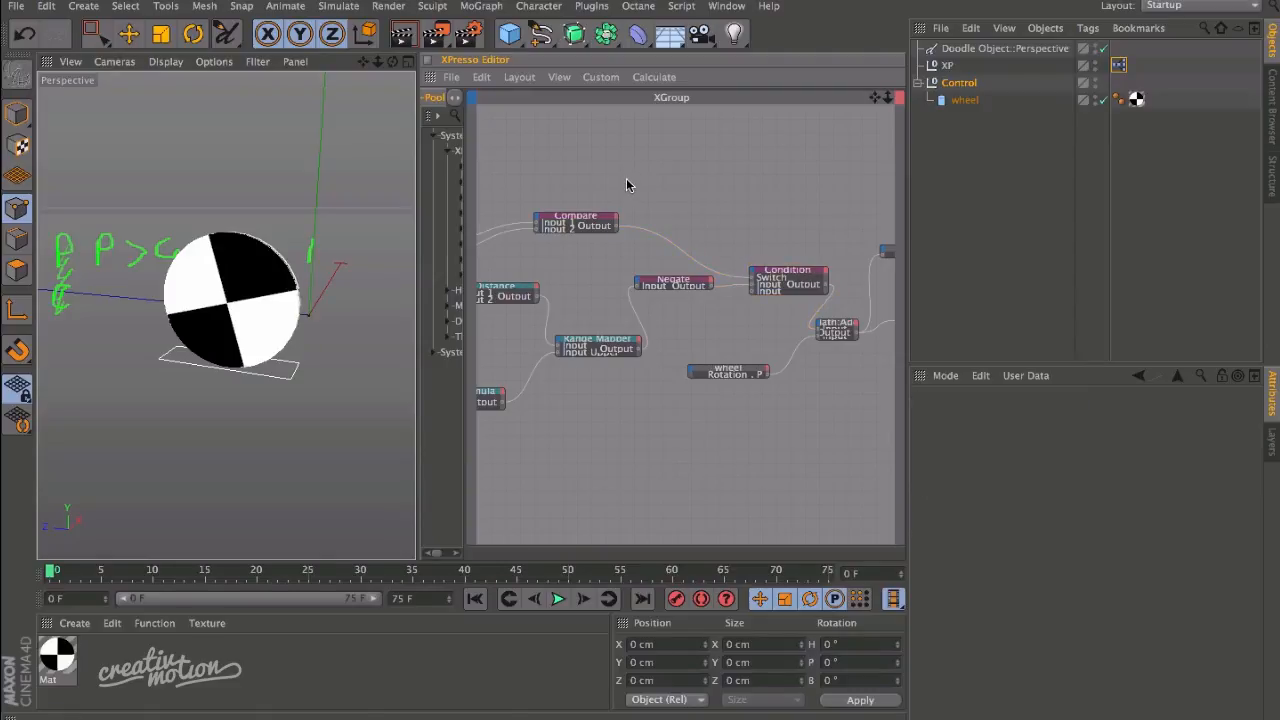
right_click(632, 175)
mouse_move(800, 181)
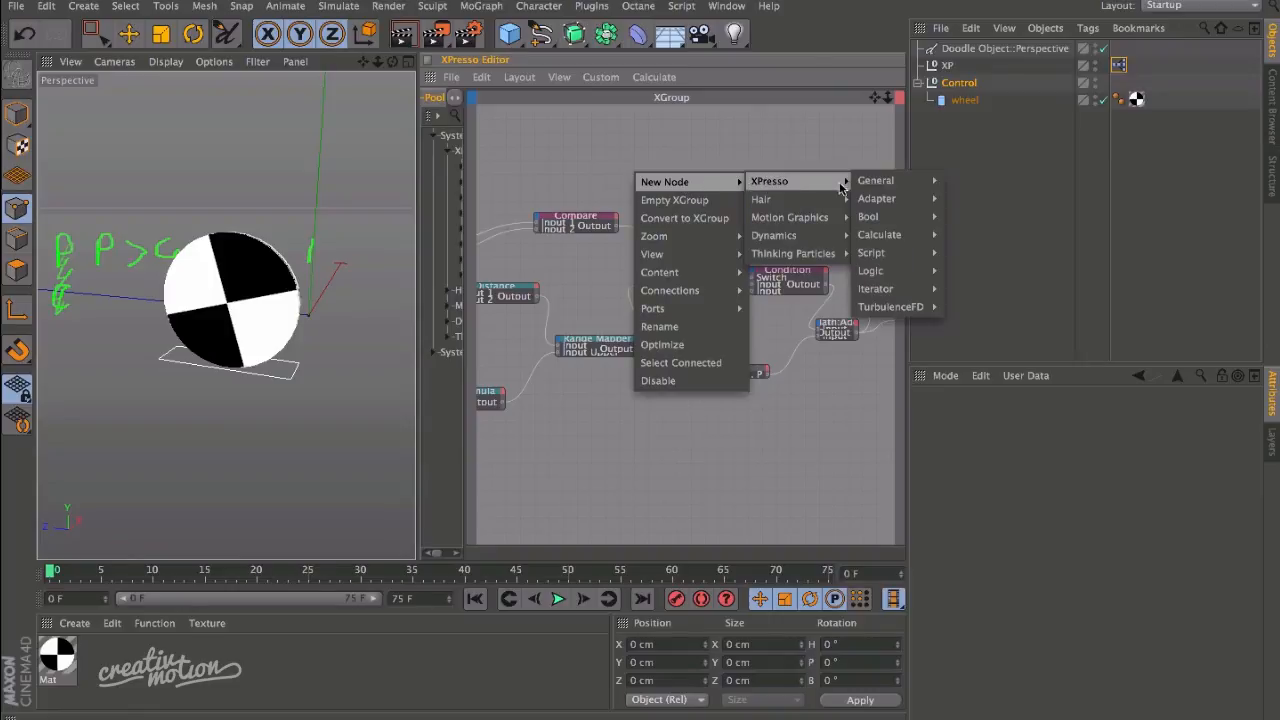
mouse_move(905, 271)
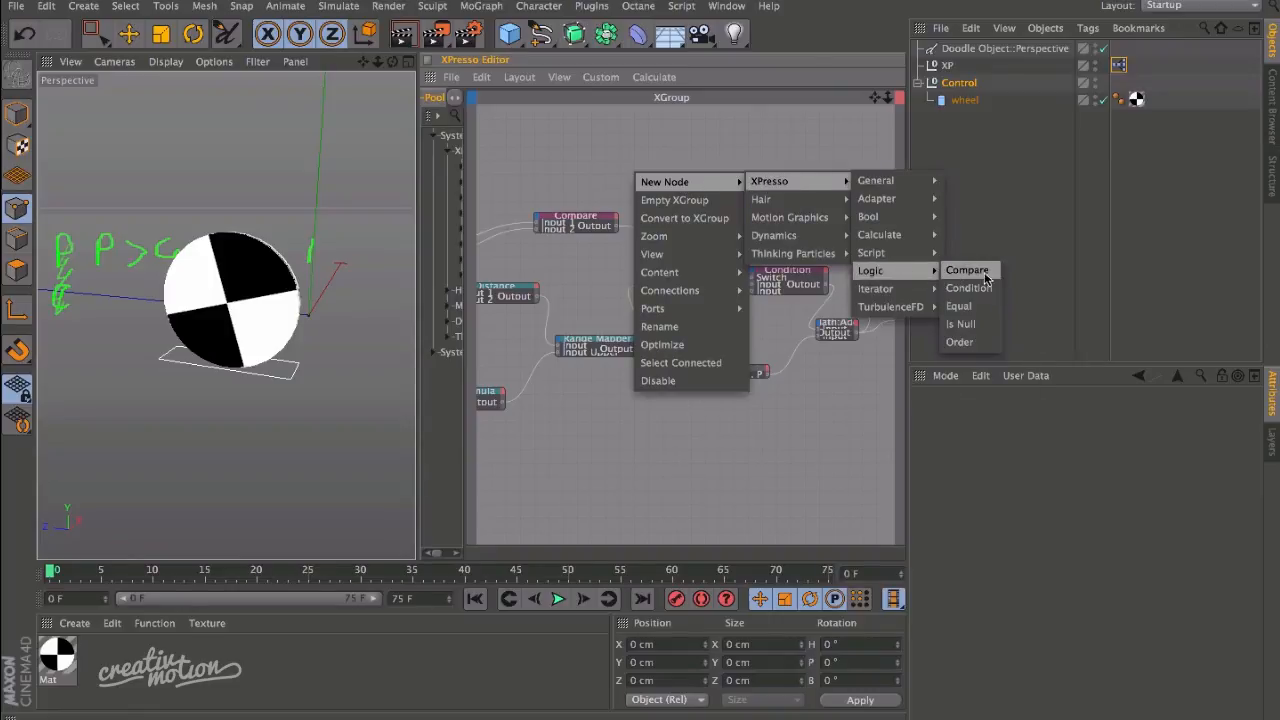
left_click(730, 145)
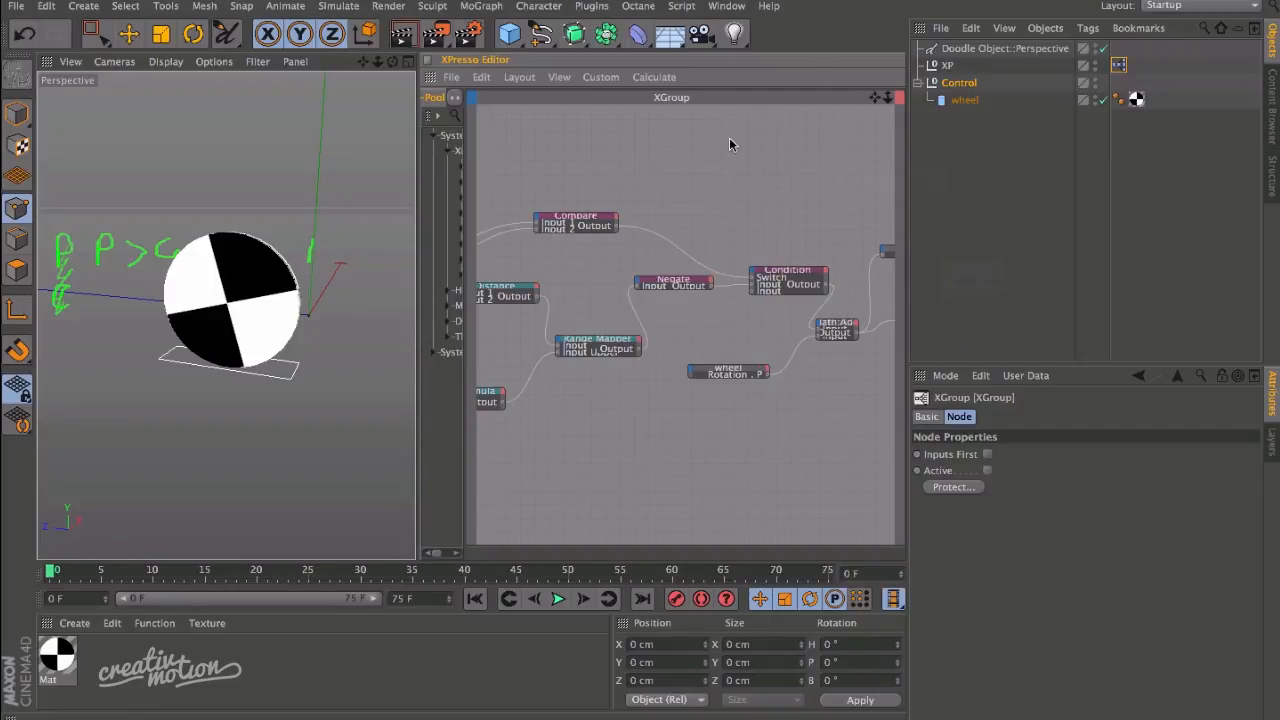
Doodle two green arrows pointing in opposite directions beneath the wheel to mark its rolling directions.
left_click_drag(793, 277, 793, 273)
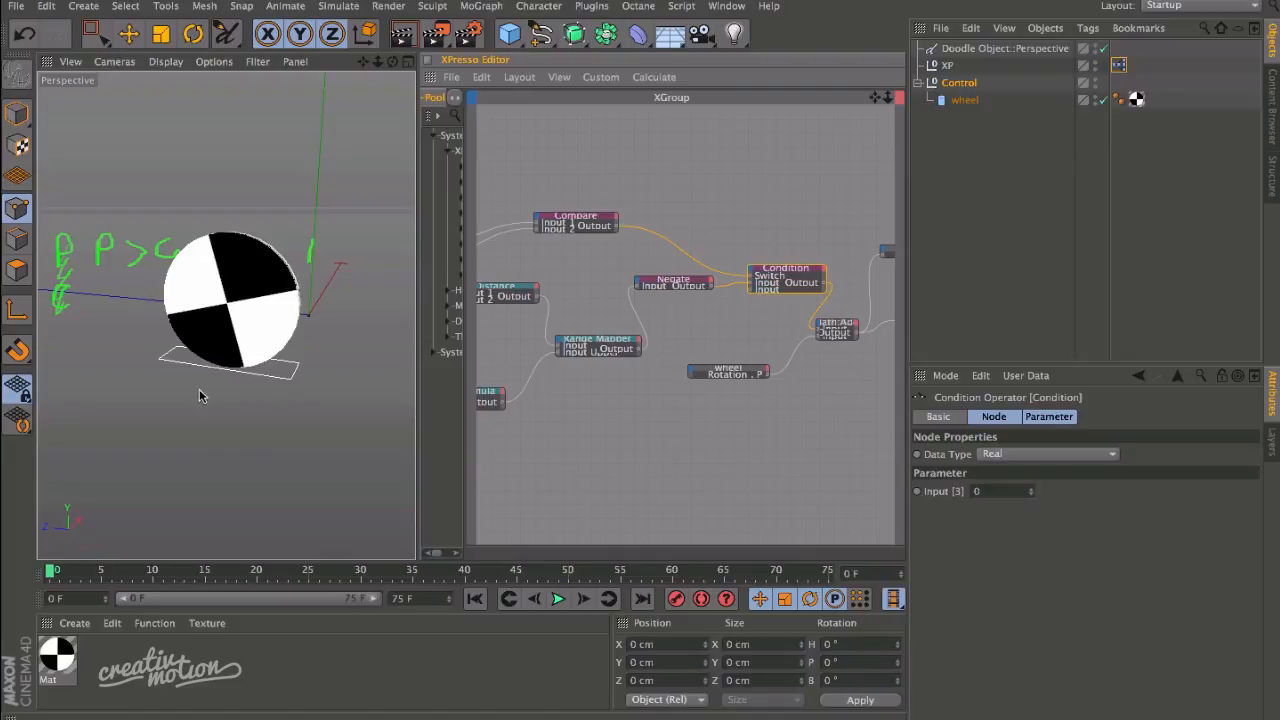
left_click_drag(205, 393, 283, 408)
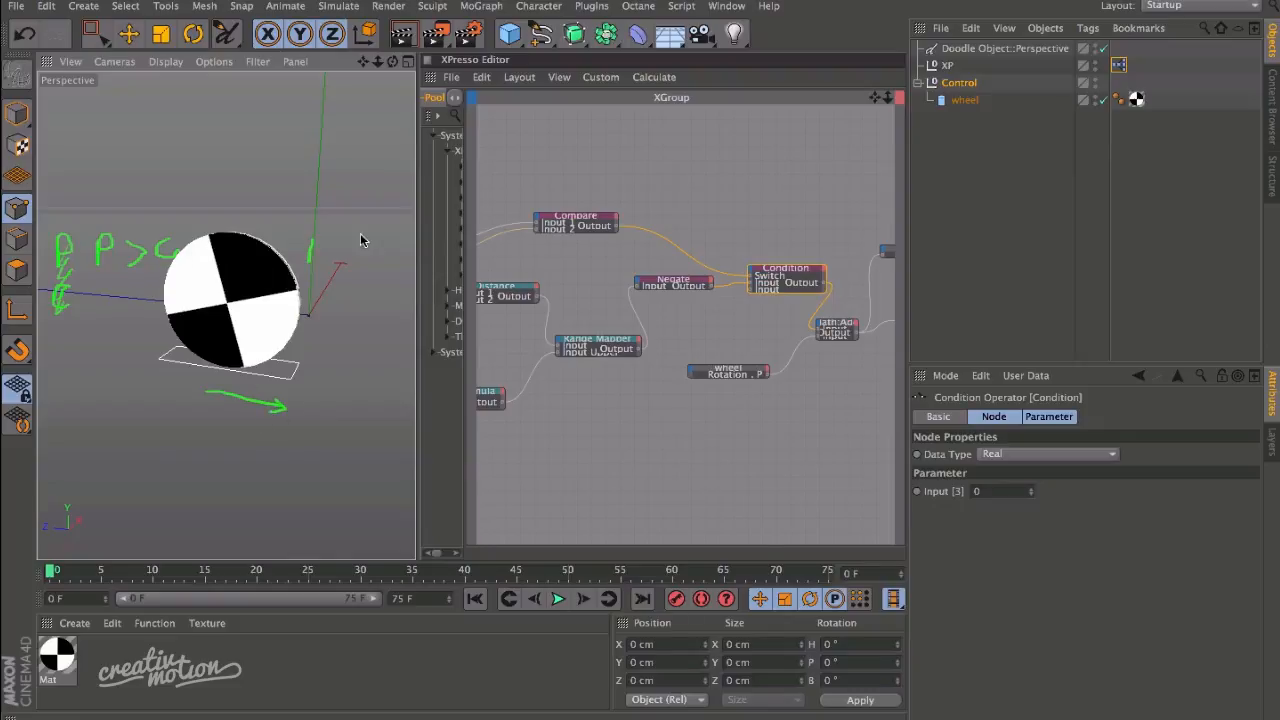
left_click_drag(880, 97, 1058, 115)
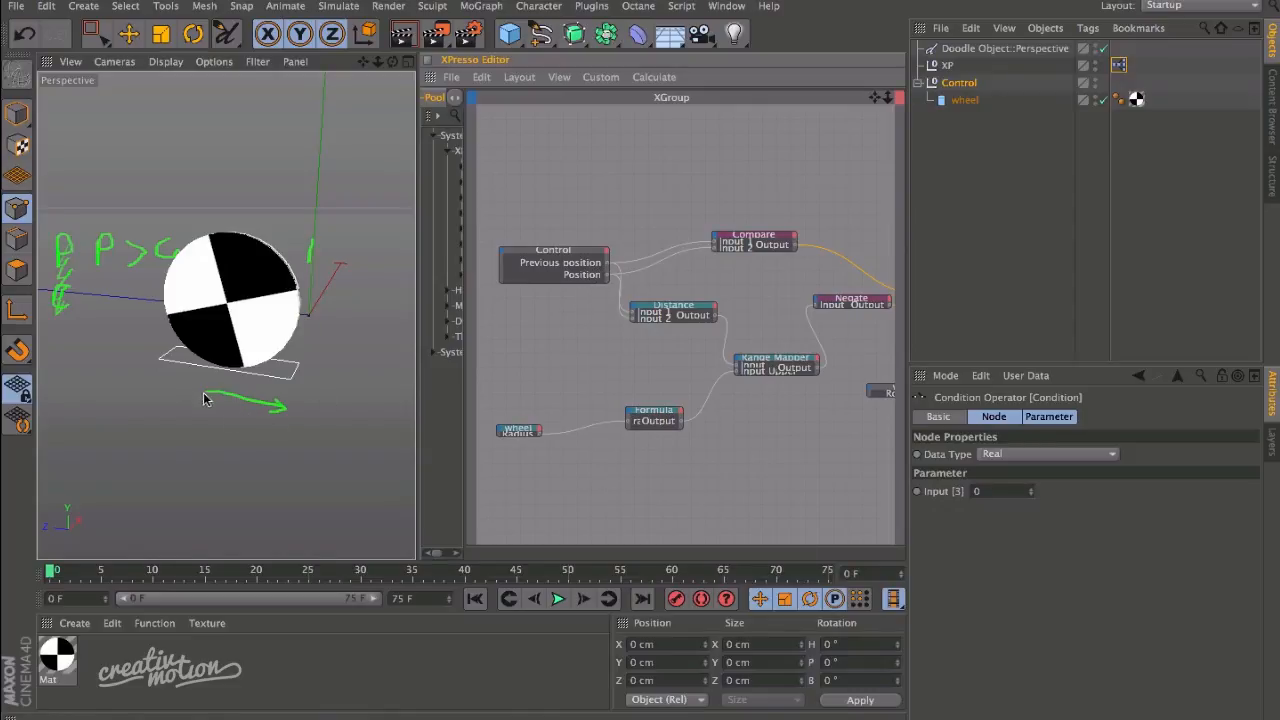
mouse_move(226, 409)
left_mouse_down()
mouse_move(142, 400)
mouse_move(164, 386)
left_mouse_up()
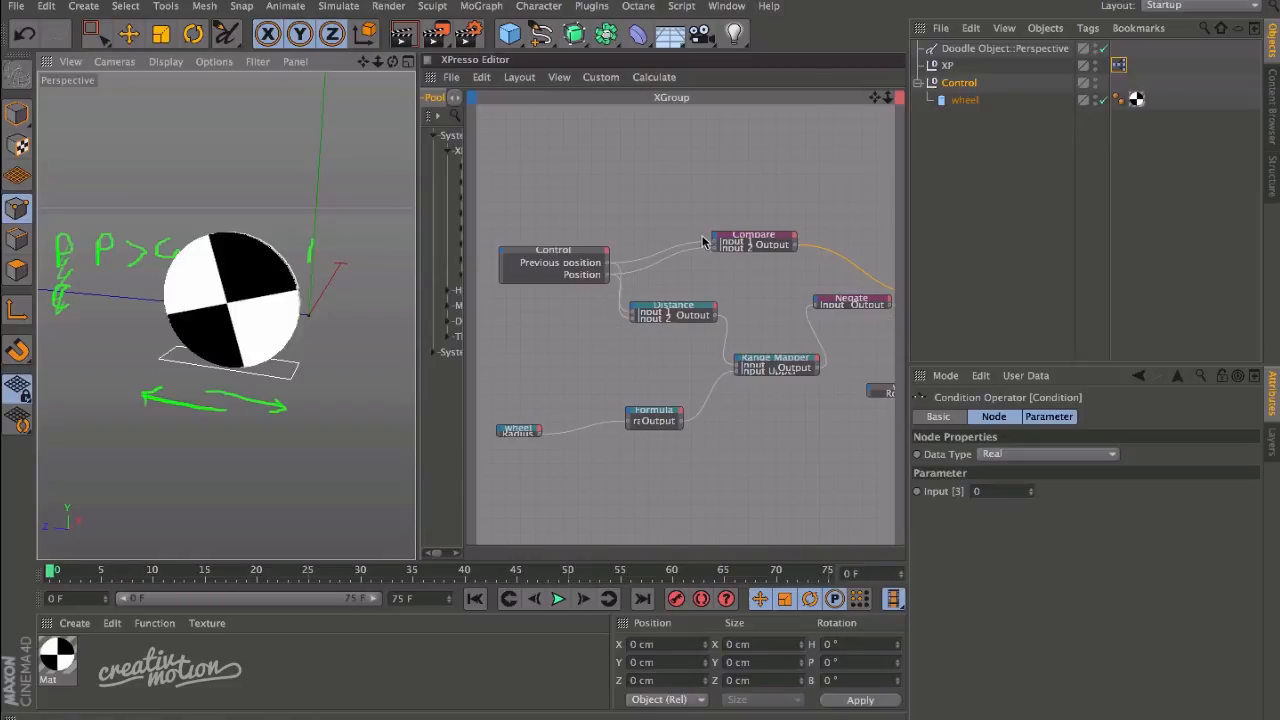
Examine how the Negate and Compare nodes feed the Condition node and how its output reaches the wheel's rotation through the Math:Add node.
left_click_drag(870, 107, 677, 295)
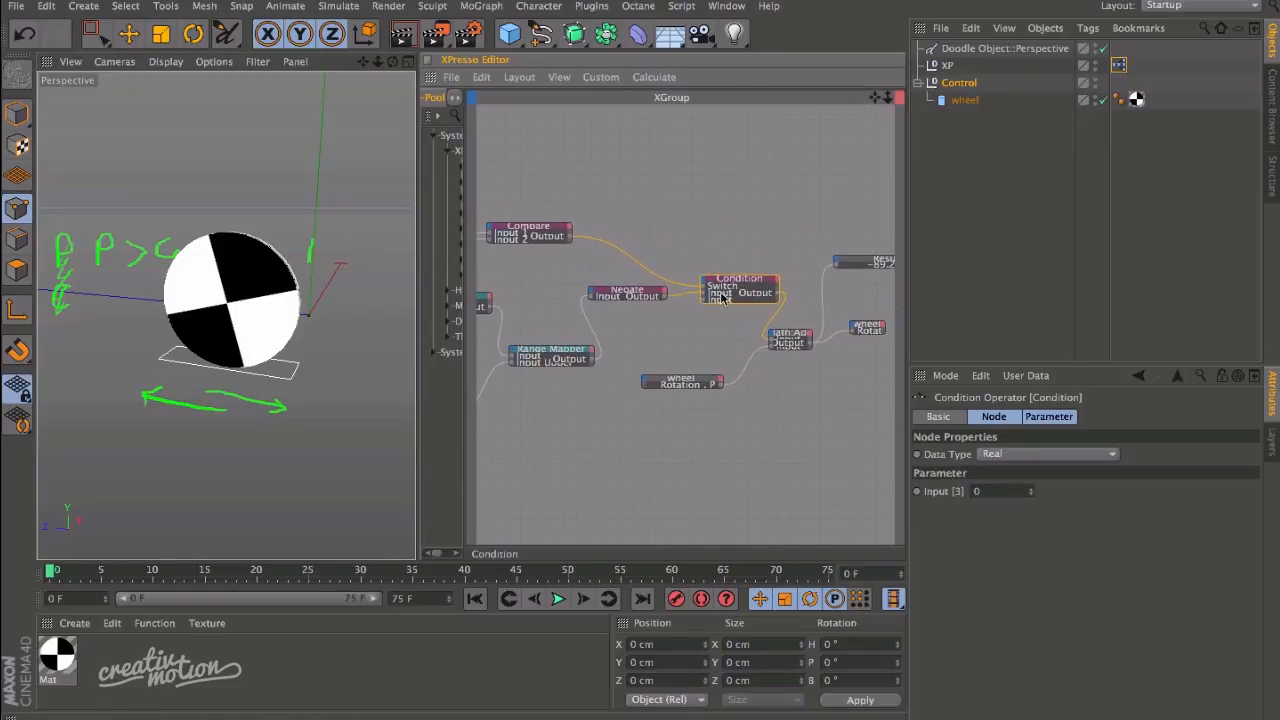
left_click_drag(755, 287, 748, 277)
left_click_drag(880, 101, 812, 105)
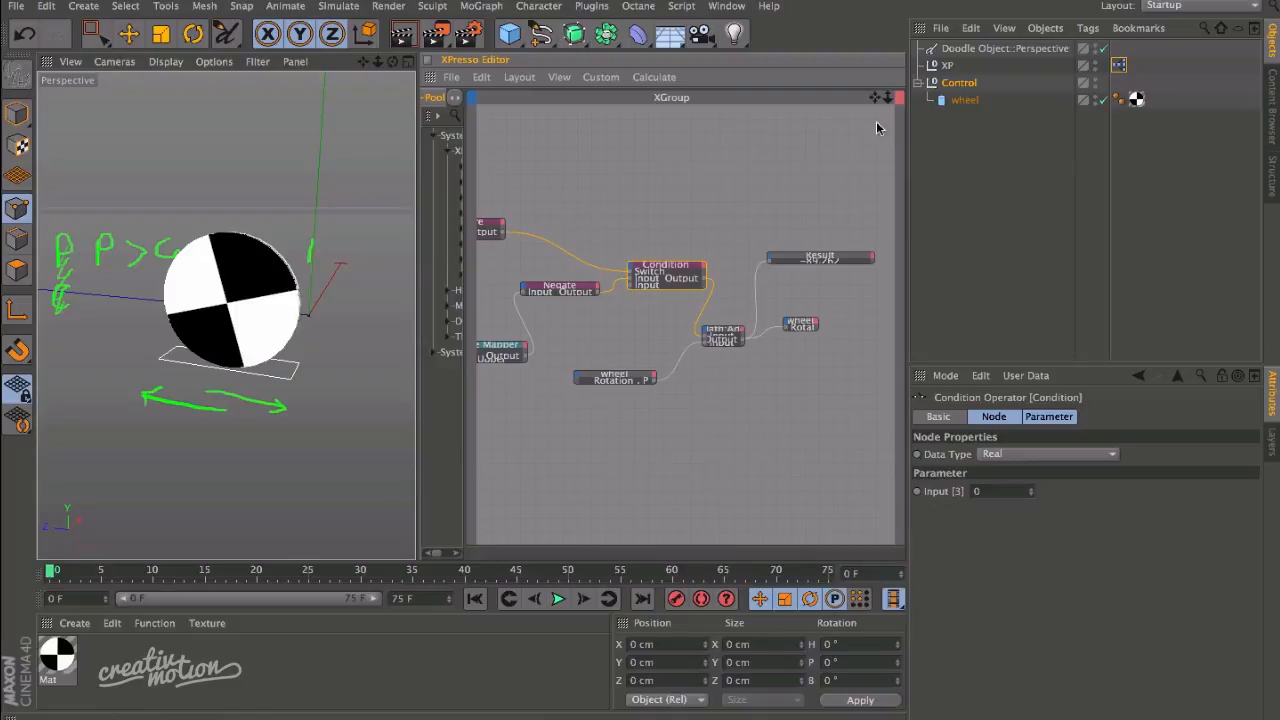
left_click_drag(876, 97, 1071, 118)
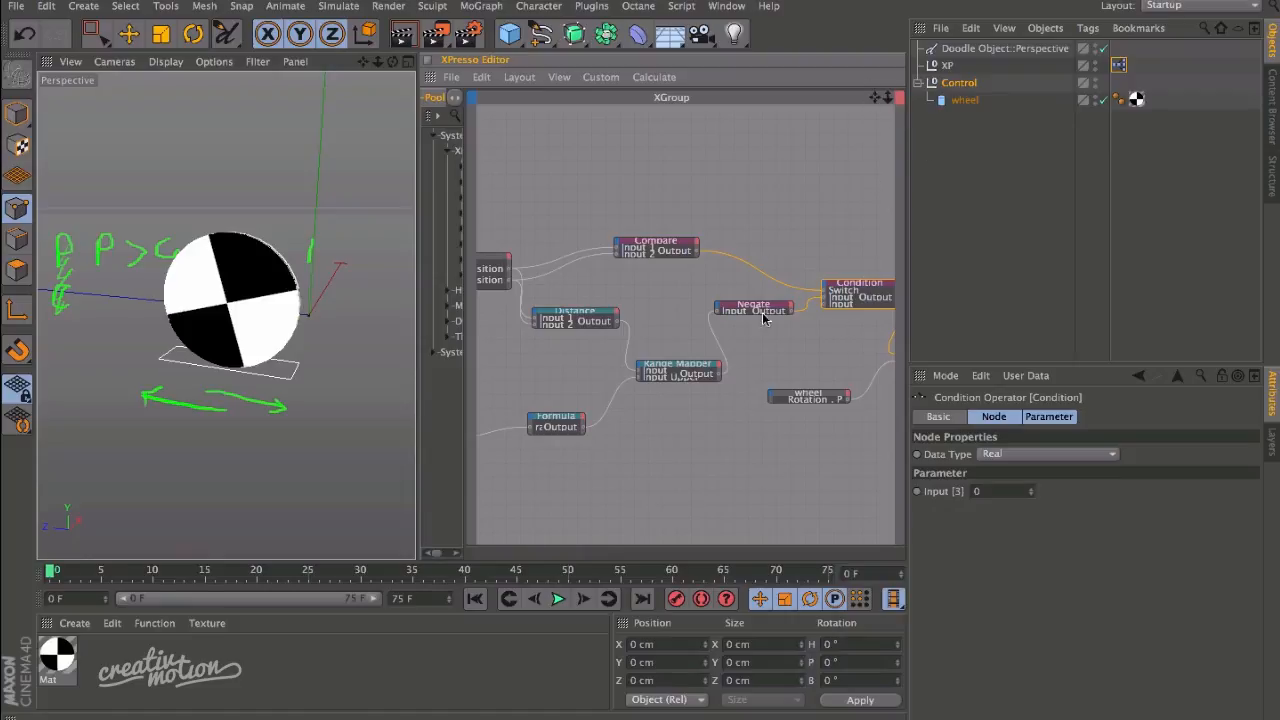
left_click_drag(875, 98, 842, 78)
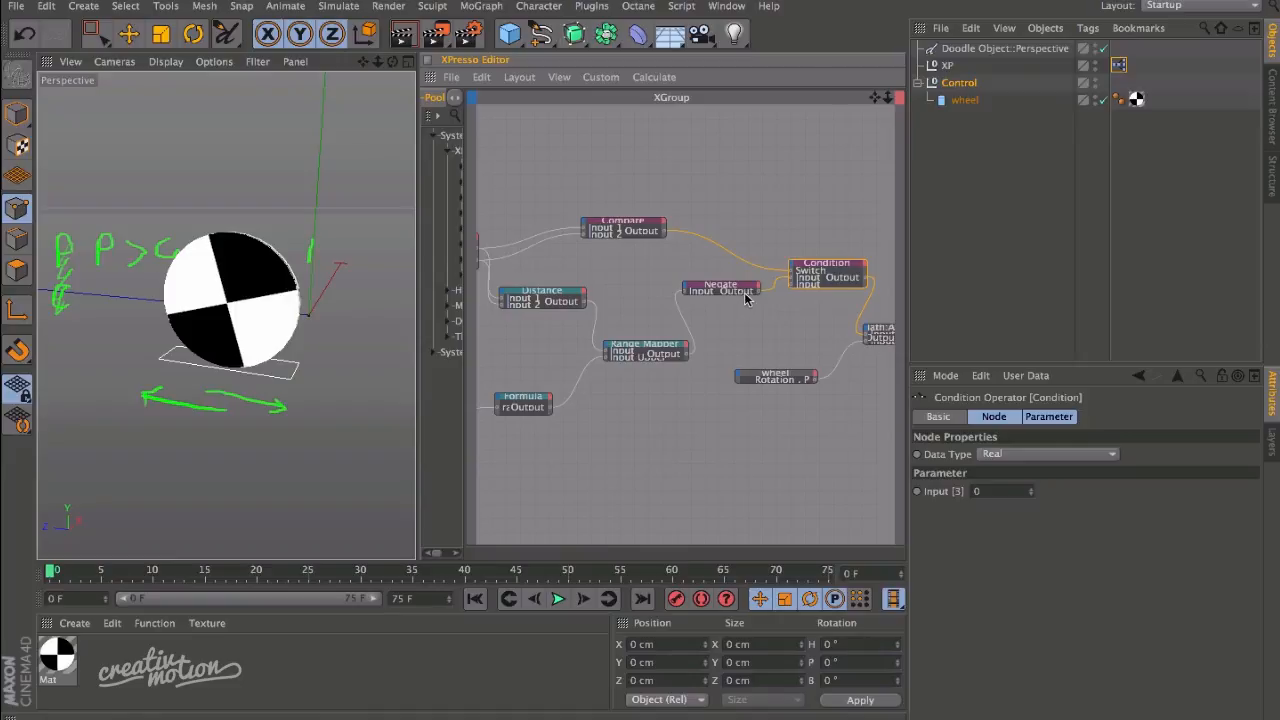
left_click_drag(724, 287, 722, 278)
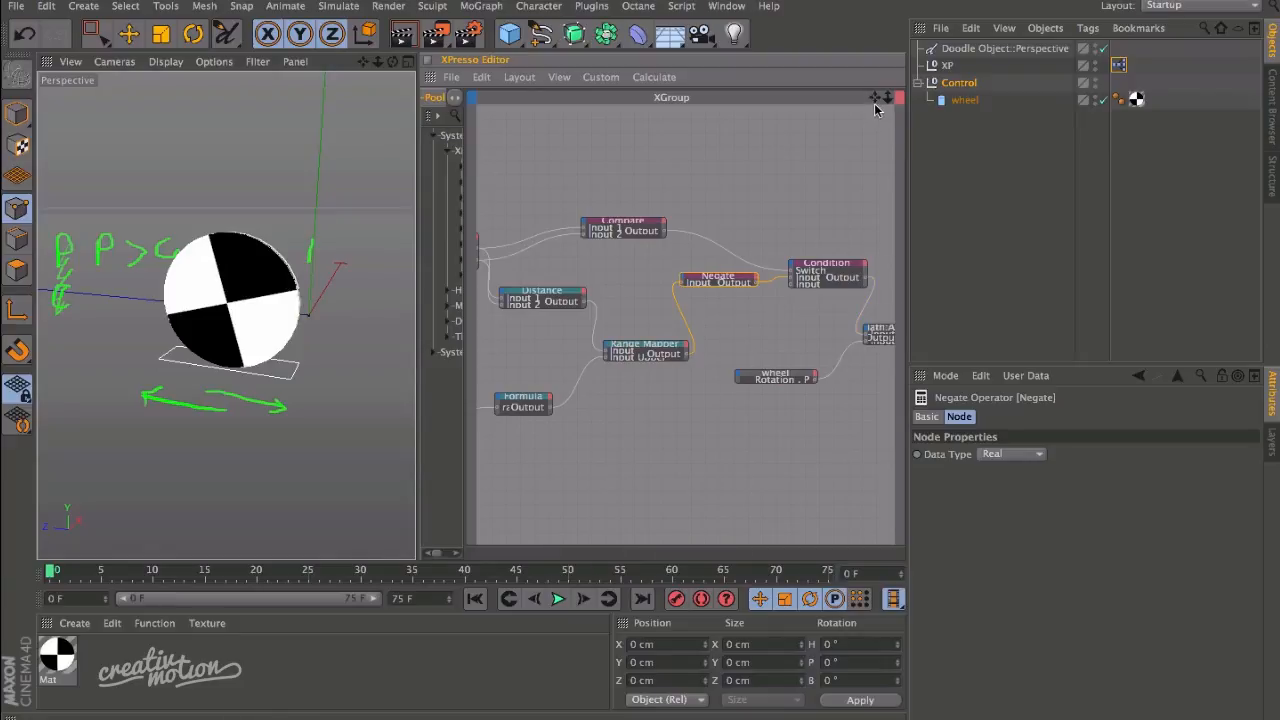
left_click_drag(875, 97, 717, 96)
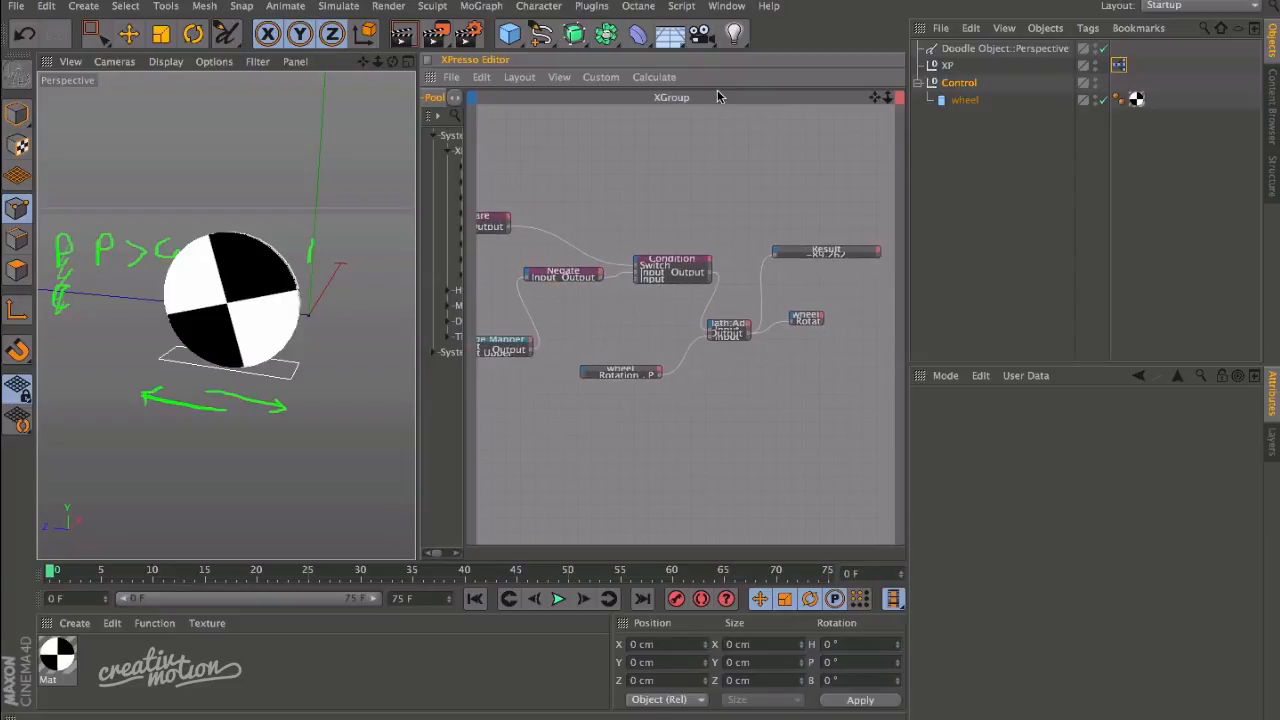
left_click(566, 277)
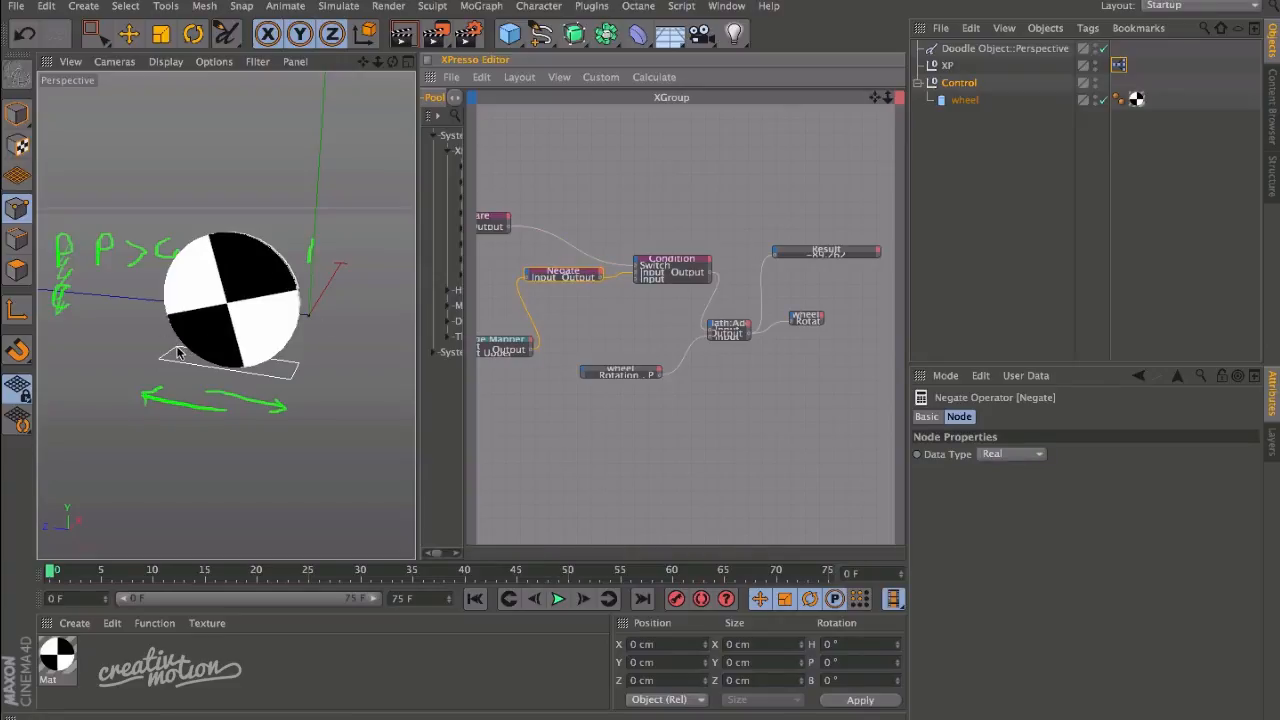
left_click_drag(875, 98, 888, 126)
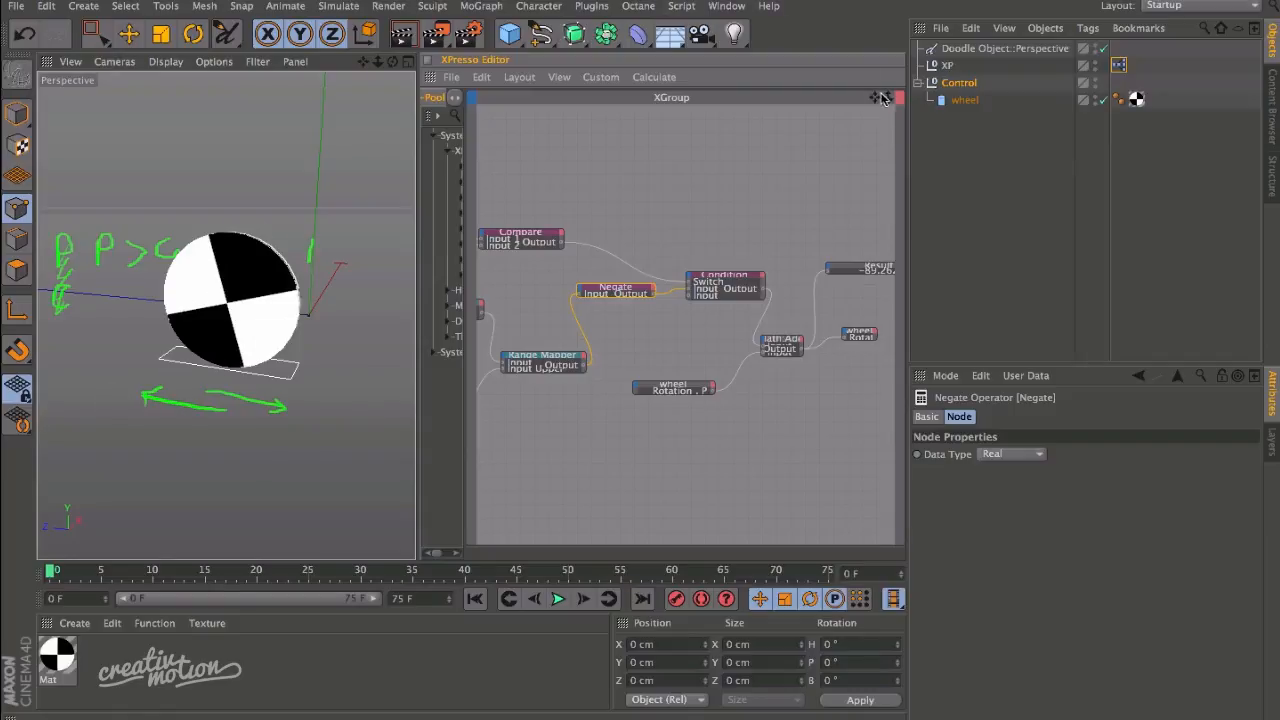
Trace the node chain back to its start and inspect the Control node's position outputs and node properties.
left_click_drag(873, 103, 1086, 78)
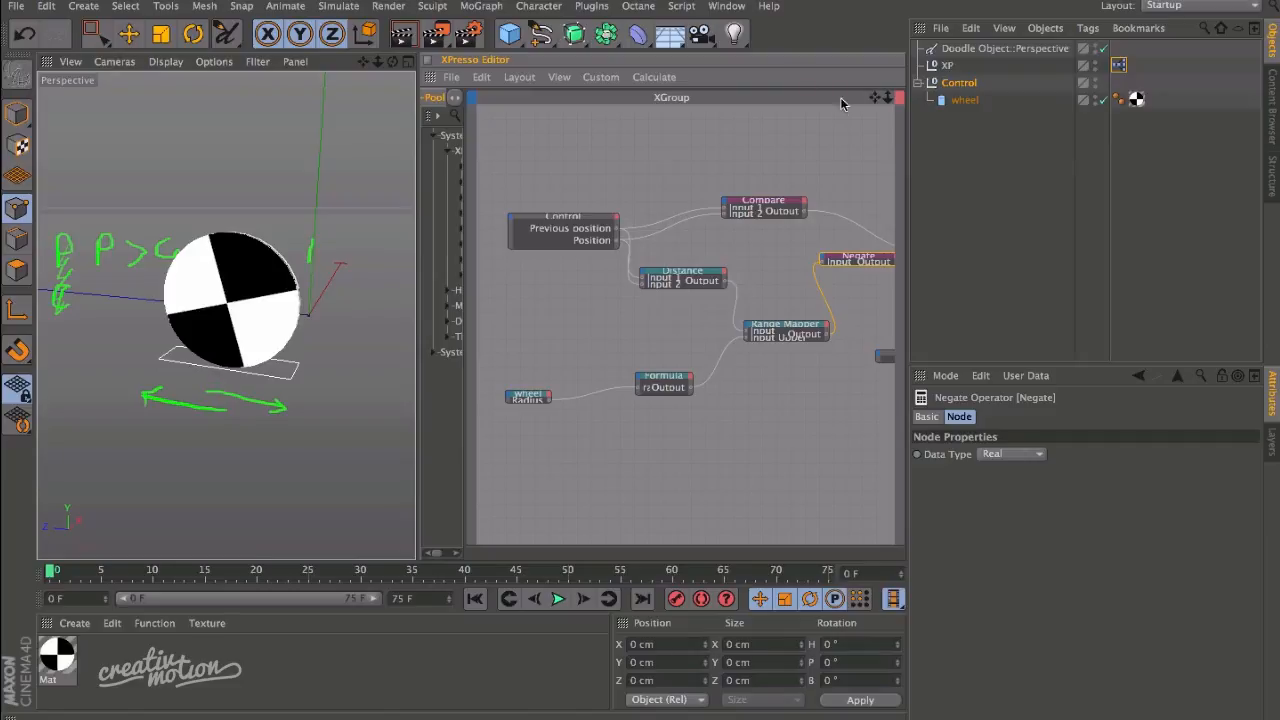
left_click_drag(874, 97, 705, 105)
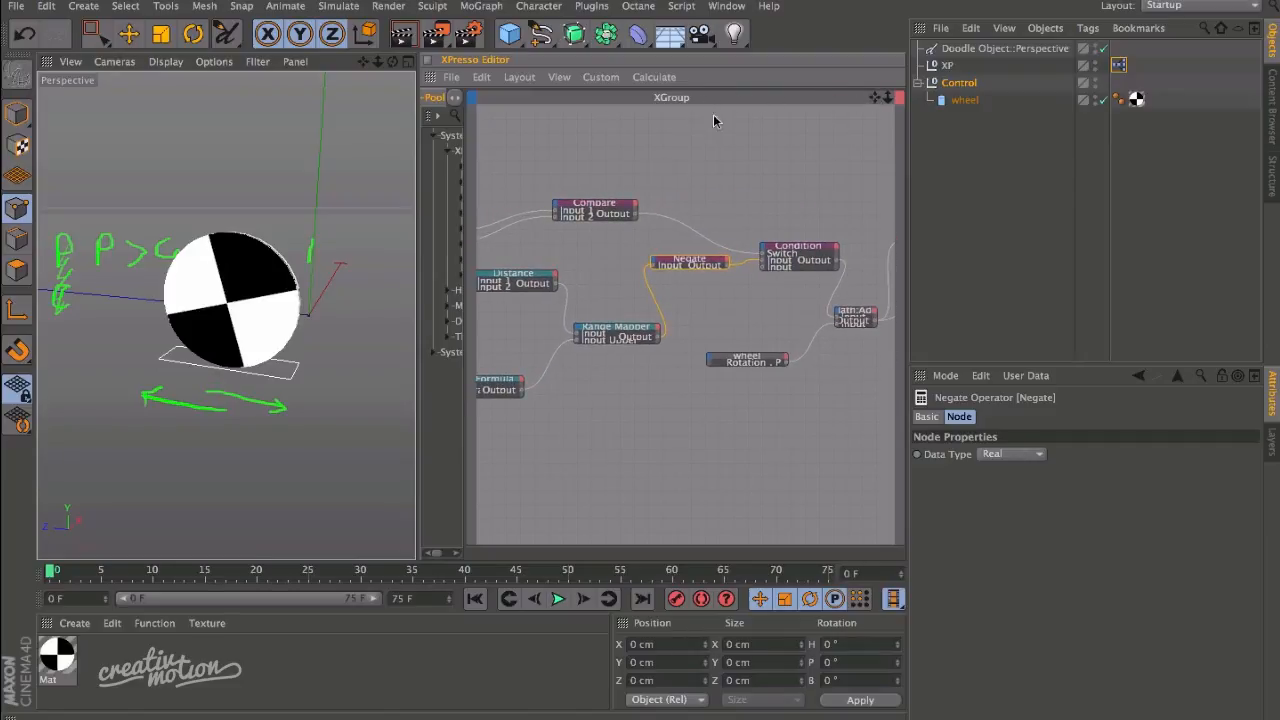
mouse_move(890, 100)
left_mouse_down()
mouse_move(794, 133)
mouse_move(874, 99)
mouse_move(1046, 105)
mouse_move(994, 95)
left_mouse_up()
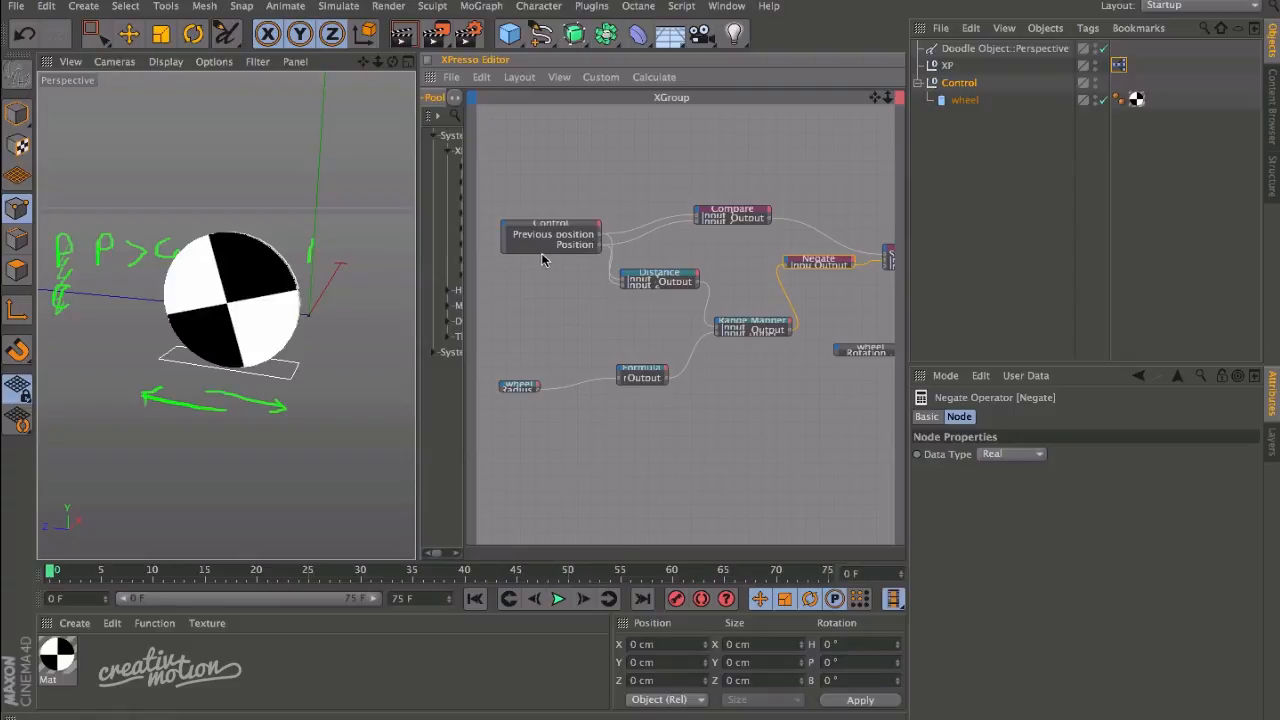
left_click_drag(576, 229, 572, 216)
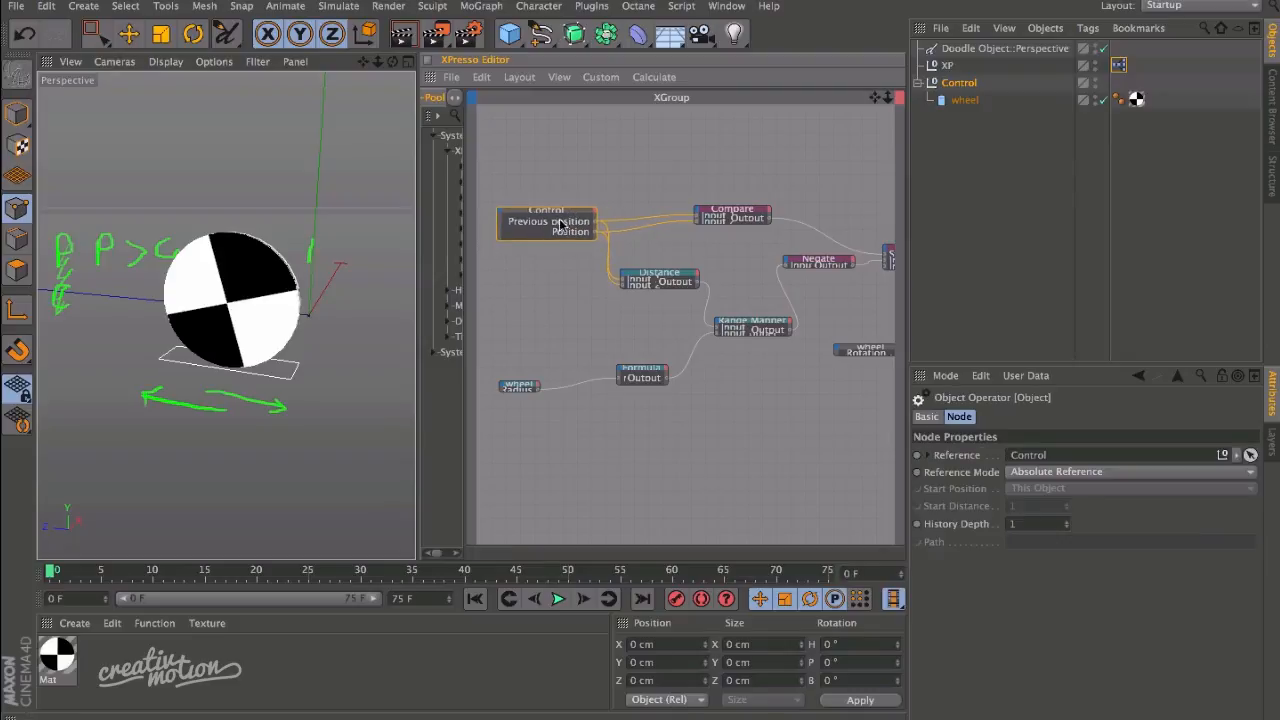
left_click_drag(573, 212, 566, 219)
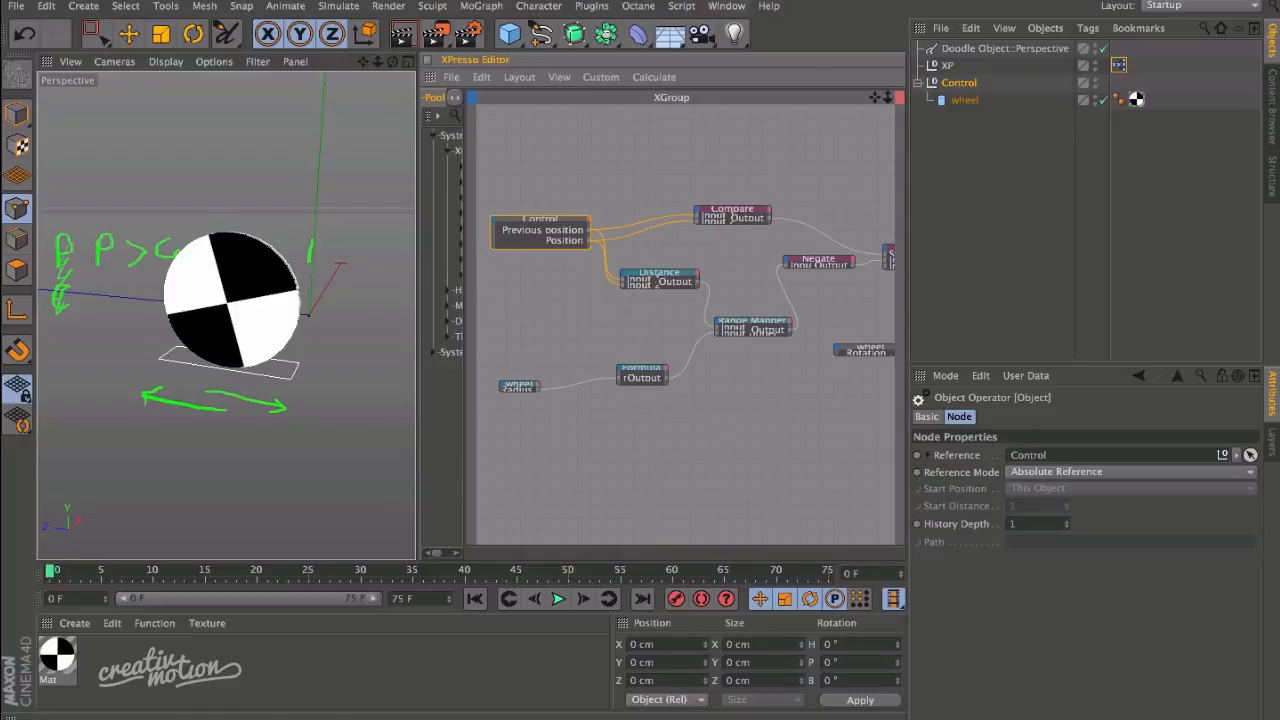
Switch to the wheel_rotation_SplineBank_v2.c4d scene and play its animation with the whole spline path in view.
left_click(728, 7)
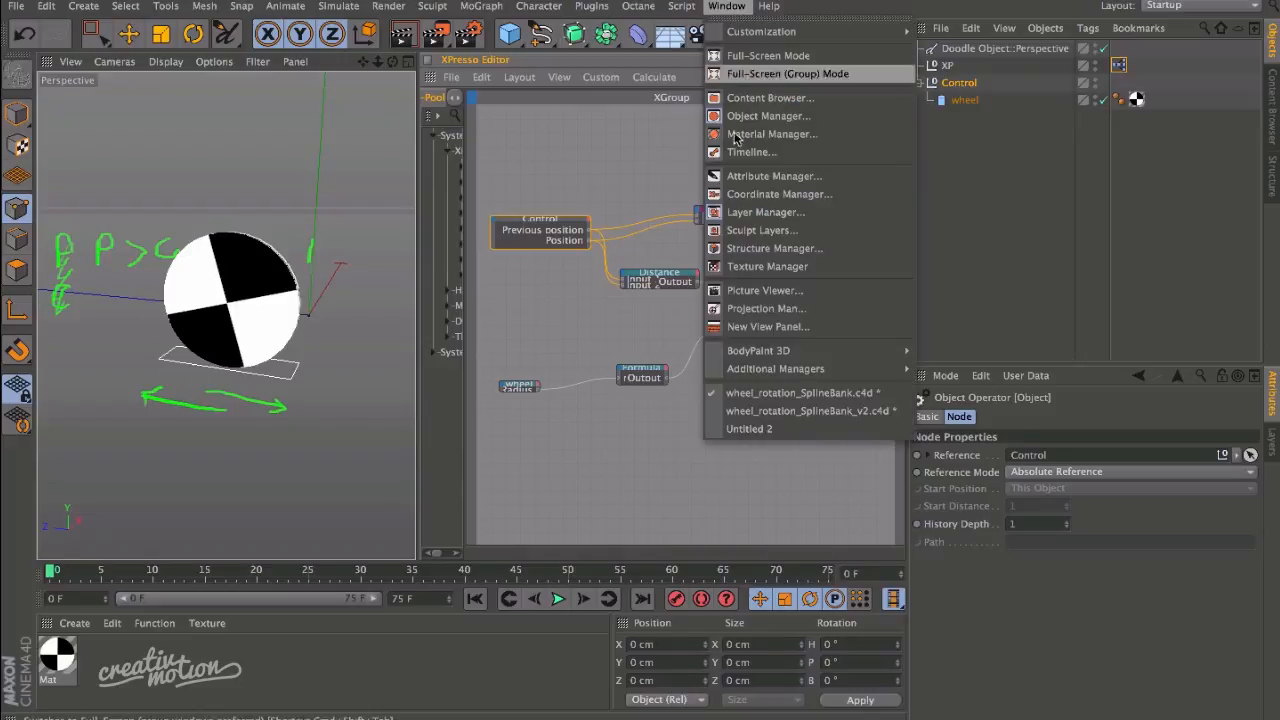
left_click(790, 407)
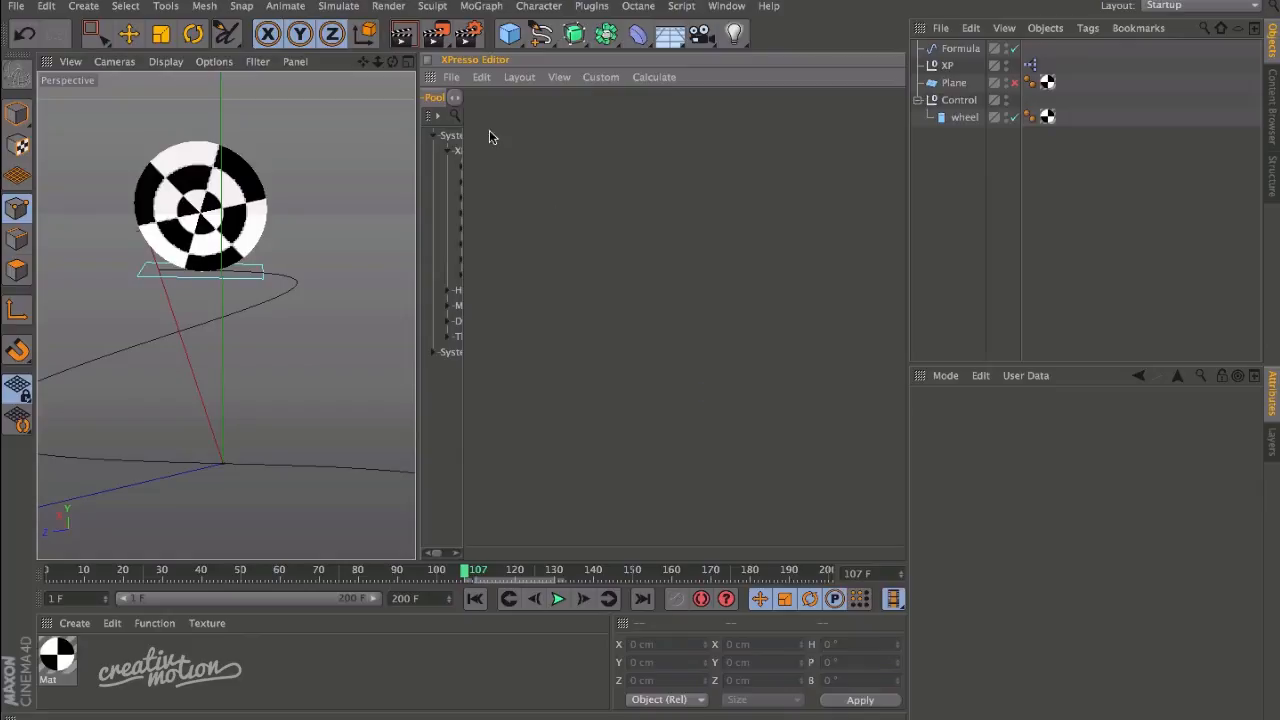
left_click(477, 598)
left_click(477, 598)
left_click(557, 598)
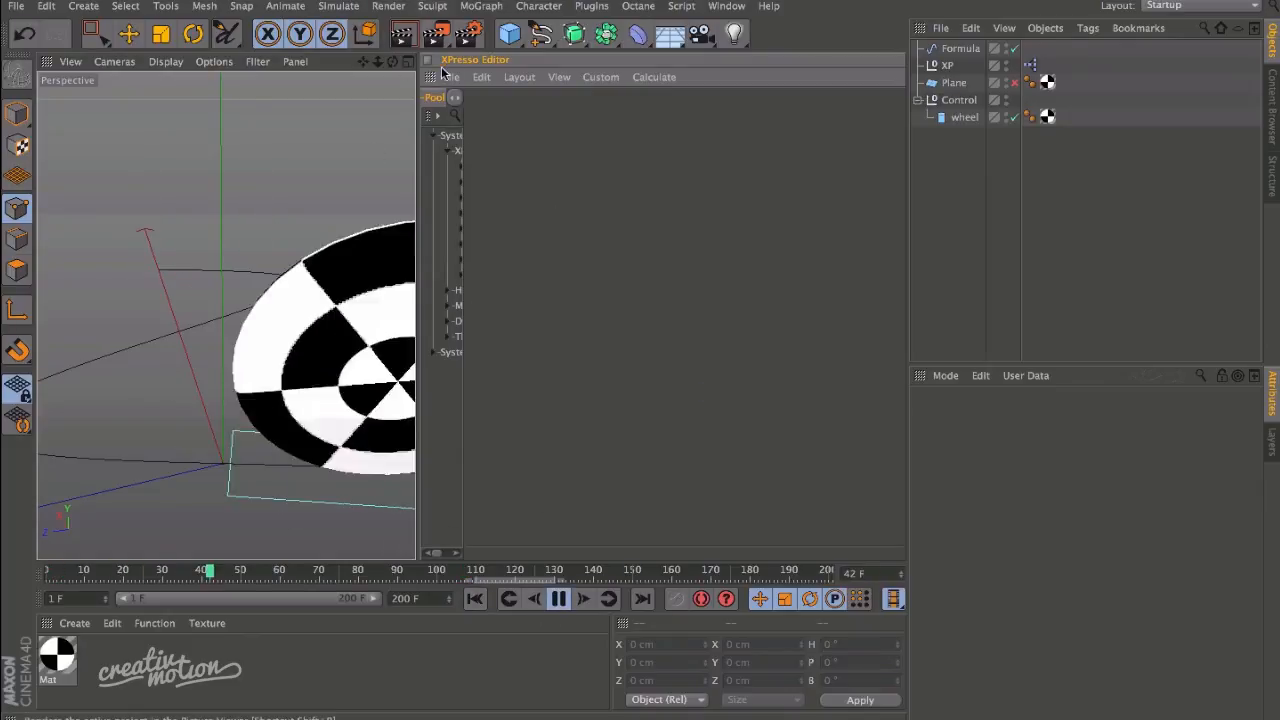
left_click_drag(378, 62, 360, 114)
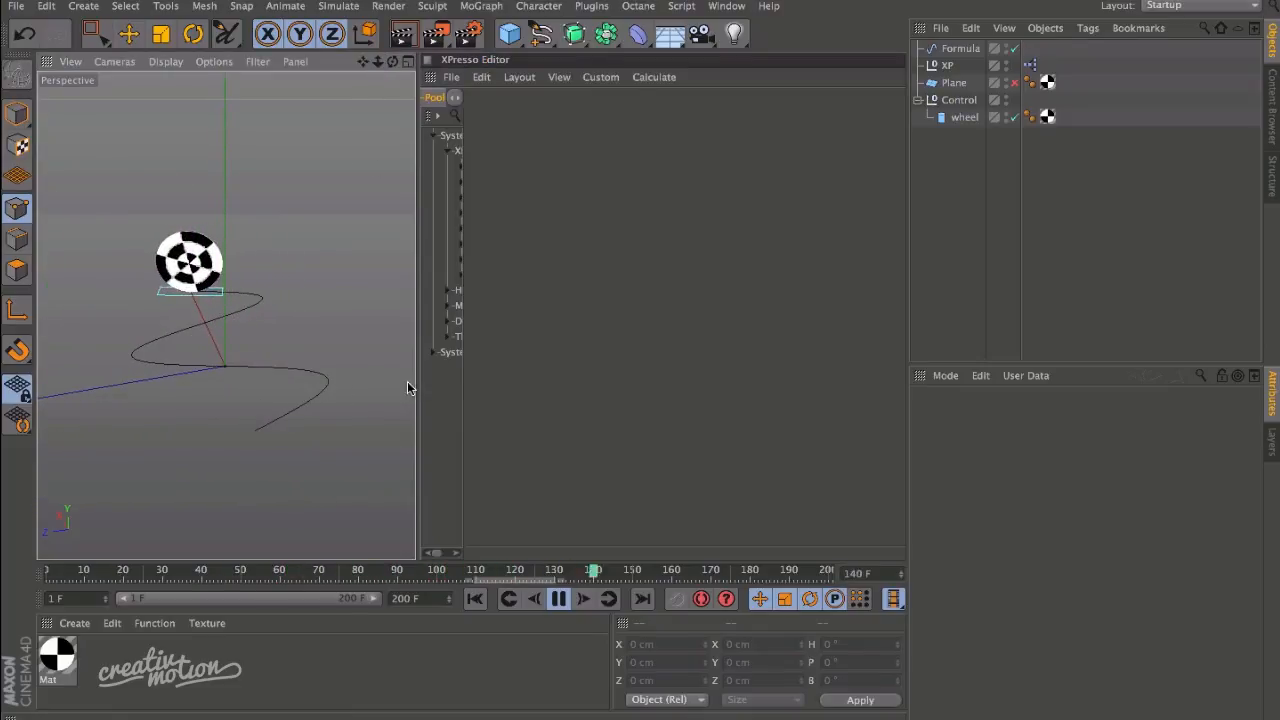
left_click(558, 598)
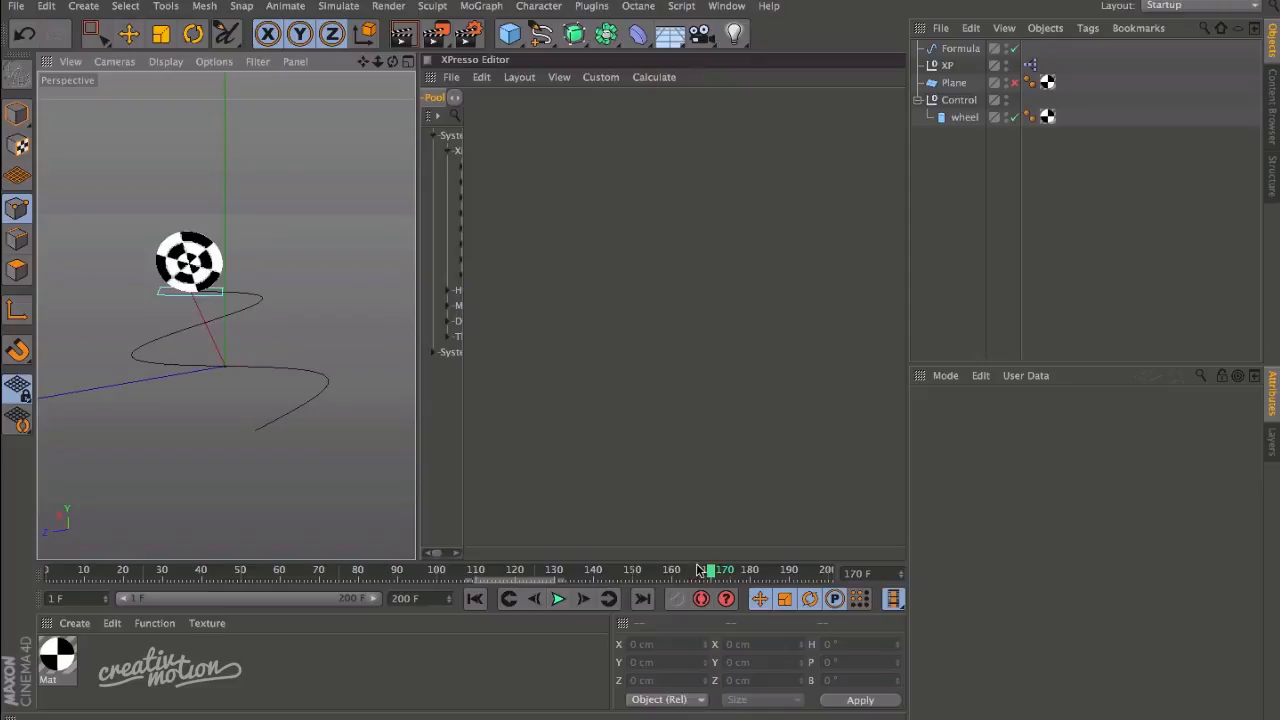
Scrub the timeline between frame 1 and about frame 32 to study the wheel's motion along the spline's first curve.
left_click_drag(708, 570, 42, 562)
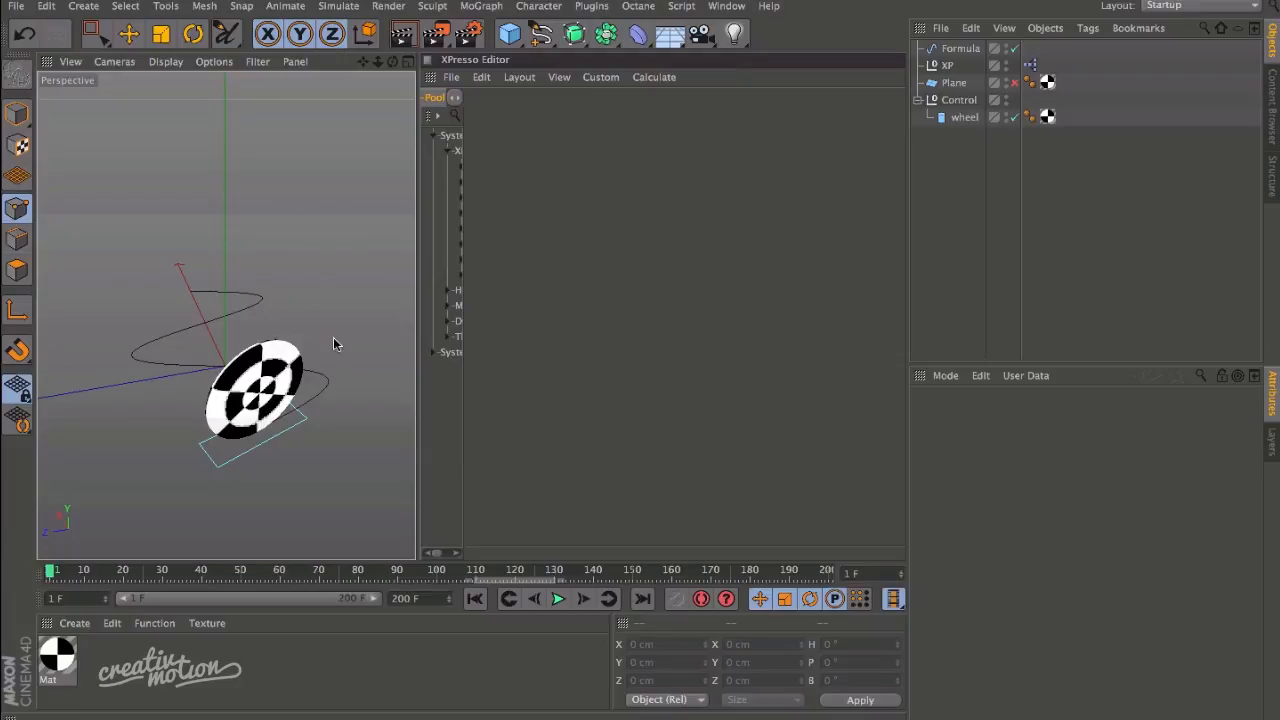
mouse_move(54, 572)
left_mouse_down()
mouse_move(130, 569)
mouse_move(50, 570)
left_mouse_up()
left_click_drag(50, 571, 168, 538)
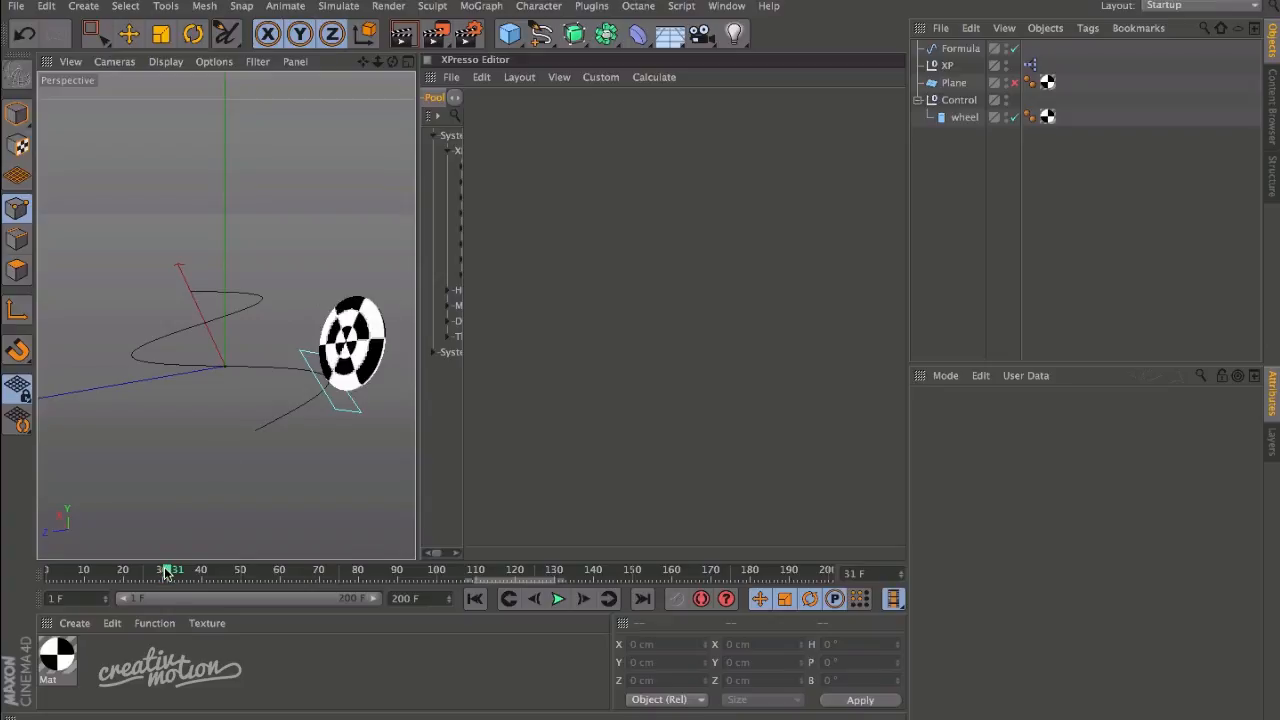
mouse_move(168, 571)
left_mouse_down()
mouse_move(49, 576)
mouse_move(115, 556)
mouse_move(49, 570)
mouse_move(145, 566)
mouse_move(49, 572)
mouse_move(151, 551)
mouse_move(229, 500)
mouse_move(70, 545)
mouse_move(48, 577)
mouse_move(226, 514)
mouse_move(80, 563)
mouse_move(68, 533)
mouse_move(91, 569)
mouse_move(170, 569)
left_mouse_up()
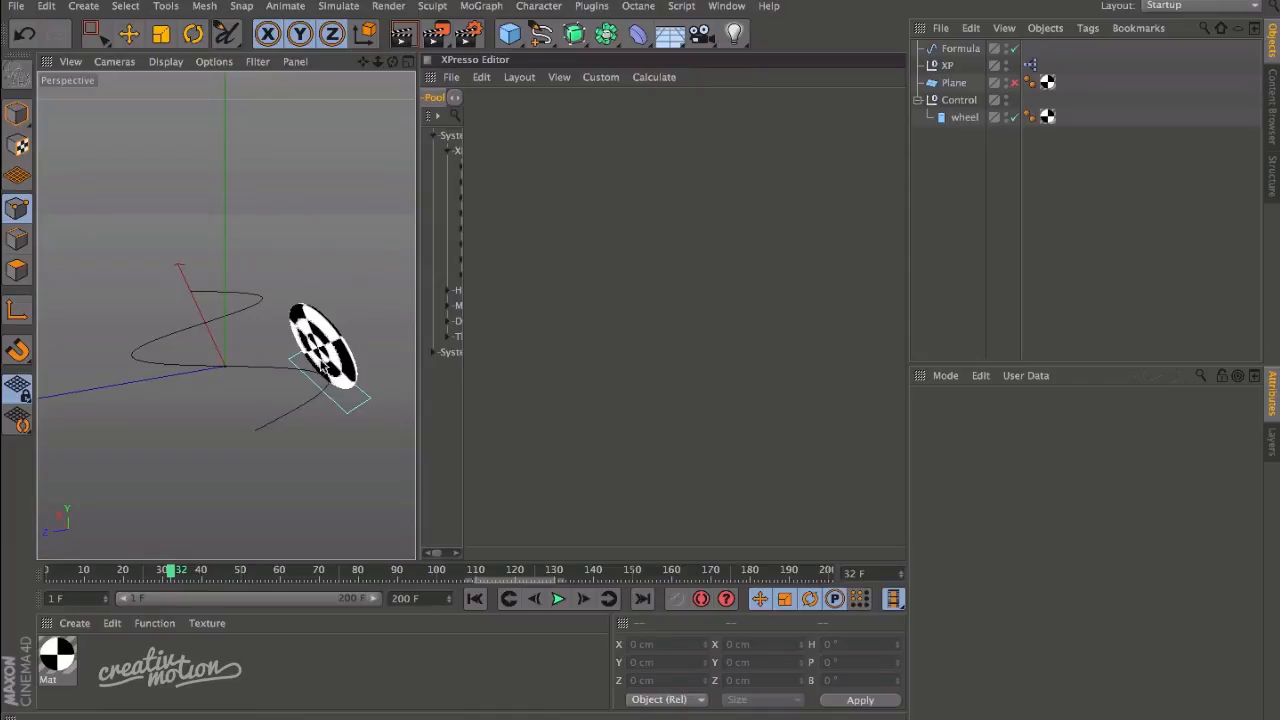
left_click_drag(170, 574, 36, 589)
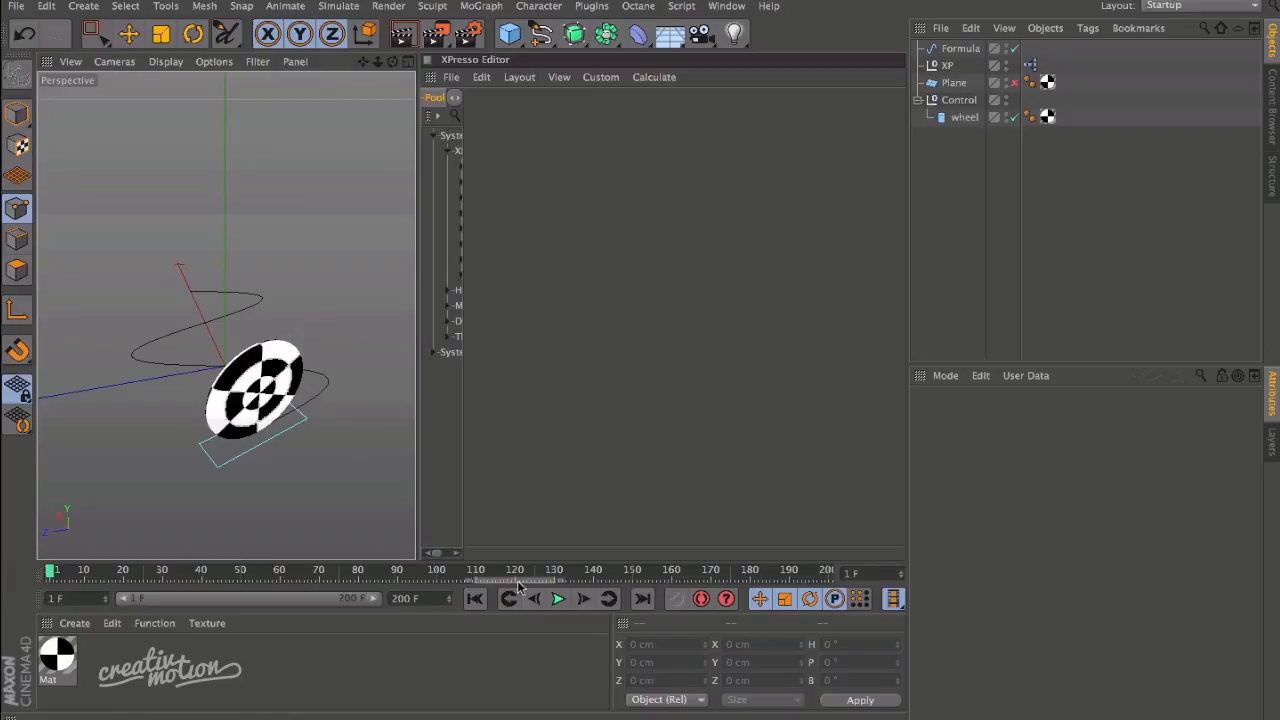
Play the wheel animation once more and return the timeline to frame 1.
left_click(557, 598)
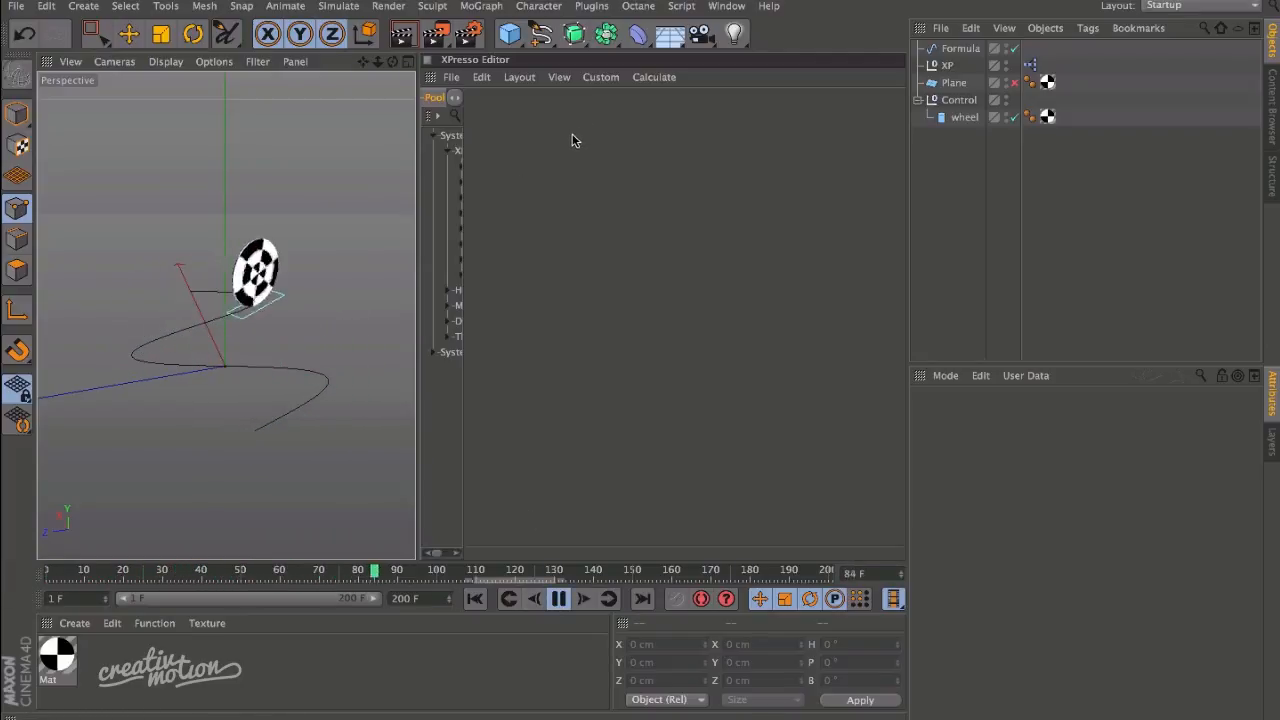
left_click(557, 598)
left_click_drag(551, 568, 48, 568)
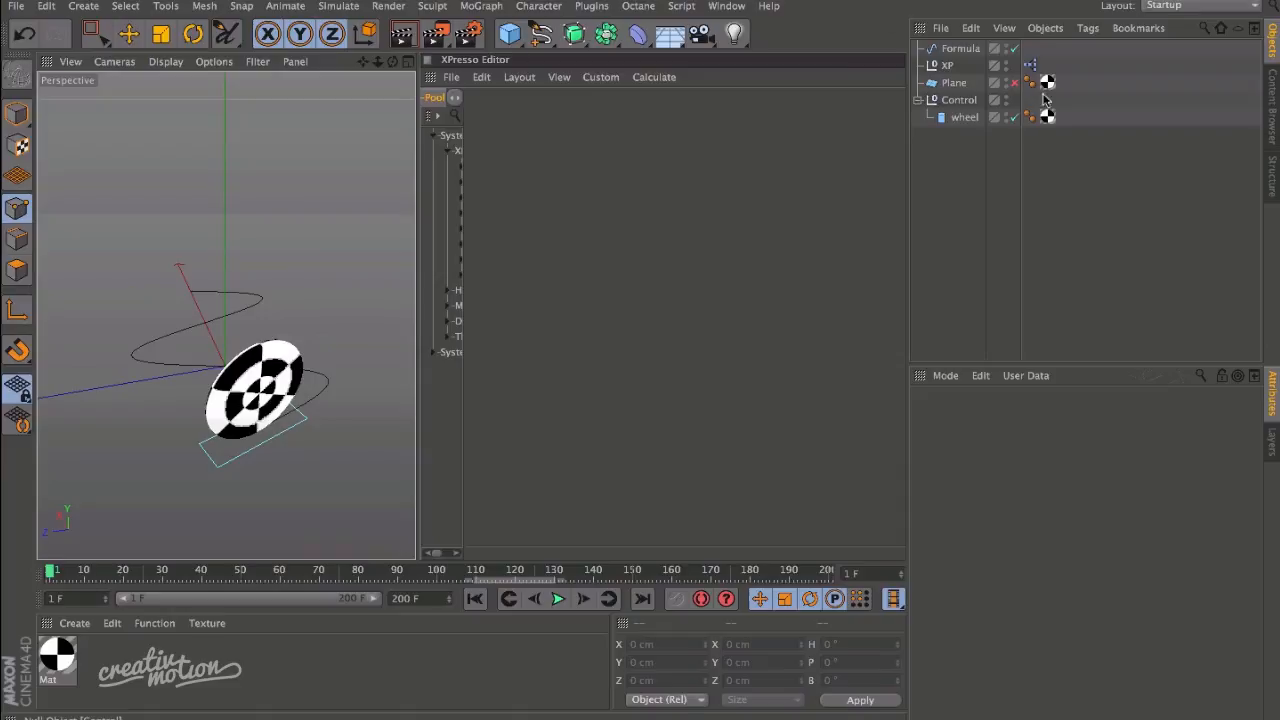
Open the XP object's XPresso setup and examine its node network, including the Memory, Math:Divide and Math:Subtract nodes.
double_click(1030, 65)
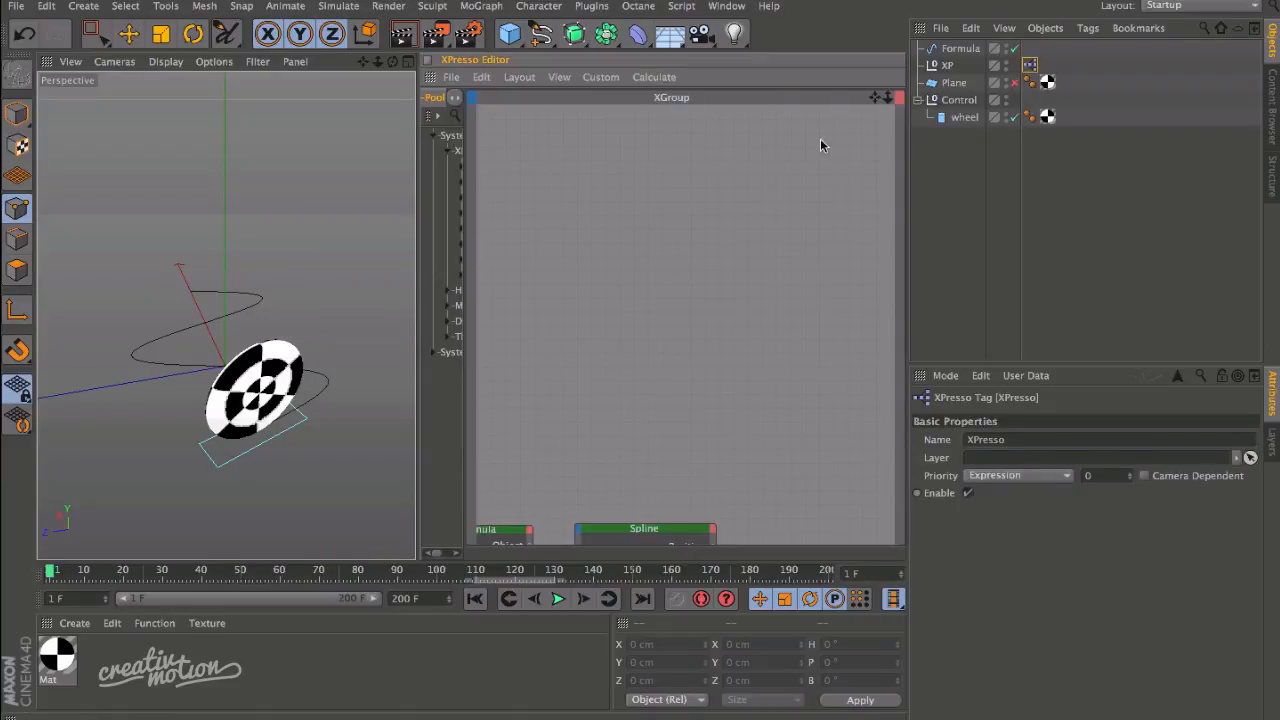
middle_click_drag(573, 380, 675, 208, "alt")
right_click_drag(675, 208, 697, 371, "alt")
middle_click_drag(849, 466, 685, 262, "alt")
middle_click_drag(767, 196, 540, 300, "alt")
right_click_drag(570, 334, 664, 321, "alt")
middle_click_drag(558, 392, 779, 328, "alt")
middle_click_drag(486, 363, 866, 294, "alt")
middle_click_drag(663, 263, 584, 218, "alt")
middle_click_drag(647, 291, 590, 260, "alt")
right_click_drag(651, 254, 713, 271, "alt")
middle_click_drag(762, 287, 582, 196, "alt")
mouse_move(651, 283)
middle_mouse_down("alt")
mouse_move(612, 246)
mouse_move(582, 282)
middle_mouse_up("alt")
right_click_drag(594, 309, 709, 234, "alt")
right_click_drag(550, 300, 650, 262, "alt")
mouse_move(557, 263)
middle_mouse_down("alt")
mouse_move(699, 206)
mouse_move(603, 306)
mouse_move(606, 295)
middle_mouse_up("alt")
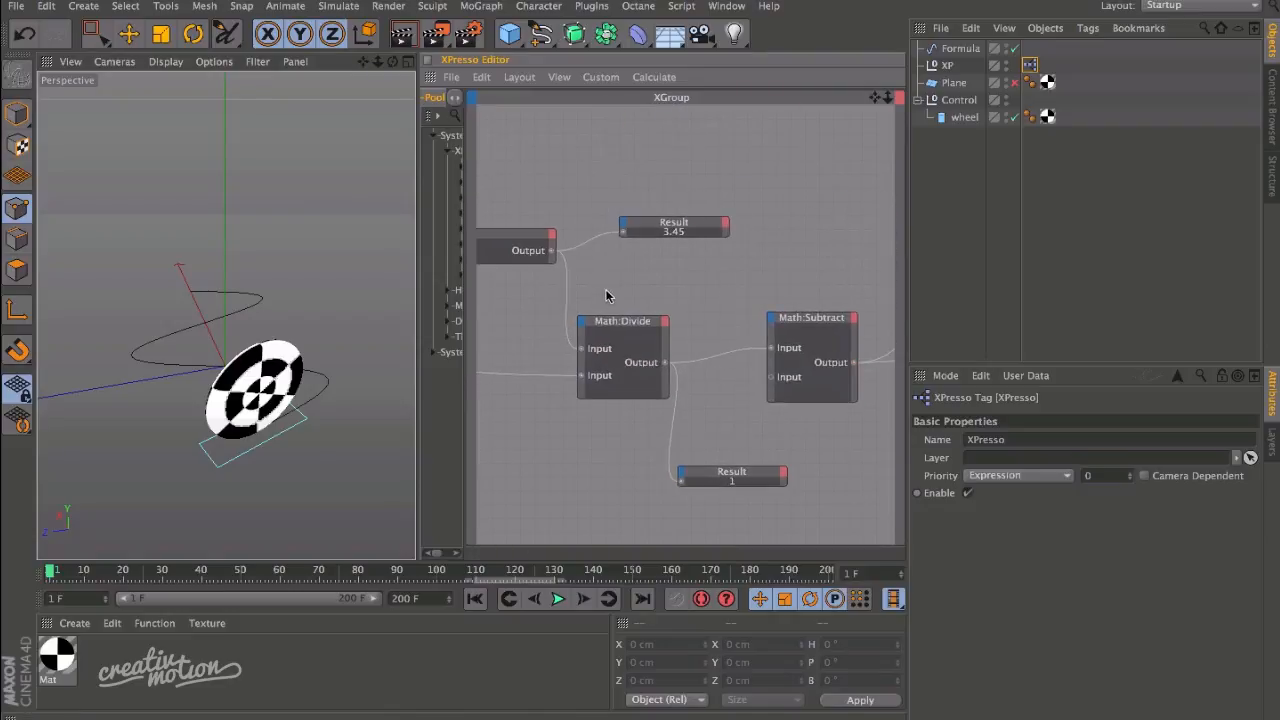
right_click_drag(631, 268, 638, 314, "alt")
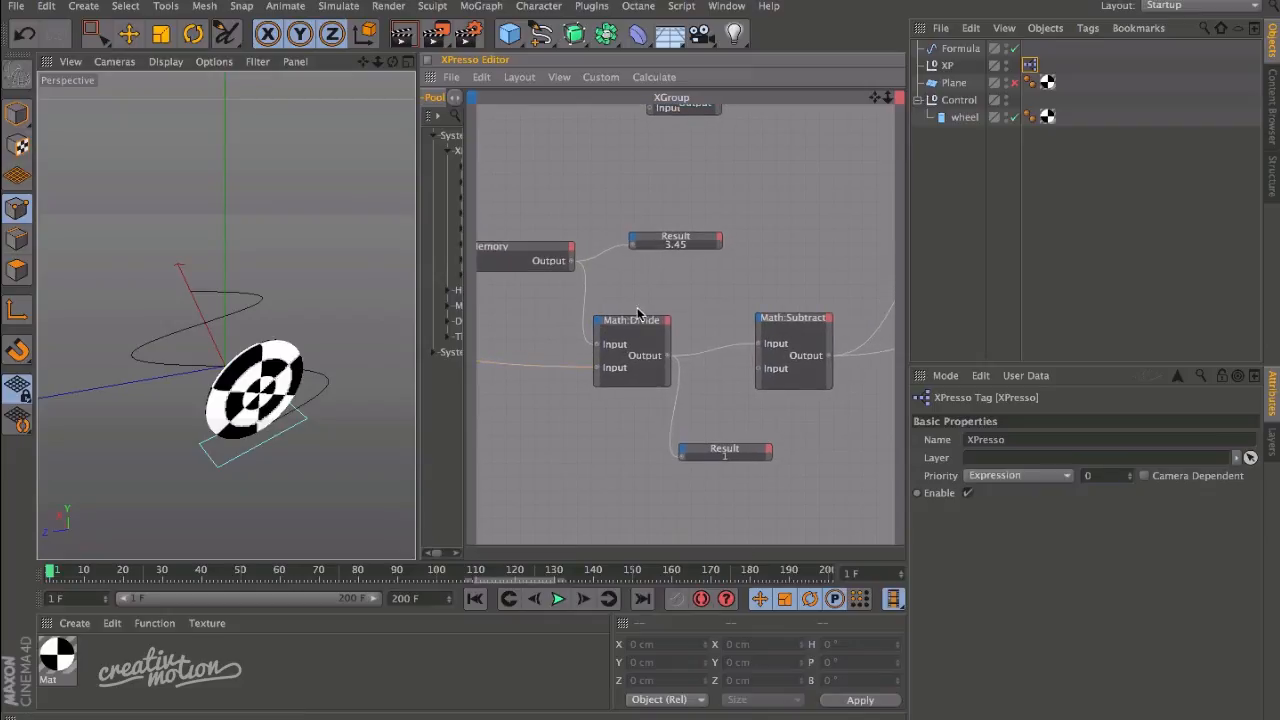
Reposition the Formula, Spline and XP nodes at the start of the node chain.
middle_click_drag(617, 318, 789, 372, "alt")
middle_click_drag(480, 184, 589, 440, "alt")
middle_click_drag(611, 271, 599, 316, "alt")
right_click_drag(599, 316, 562, 328, "alt")
middle_click_drag(609, 341, 573, 310, "alt")
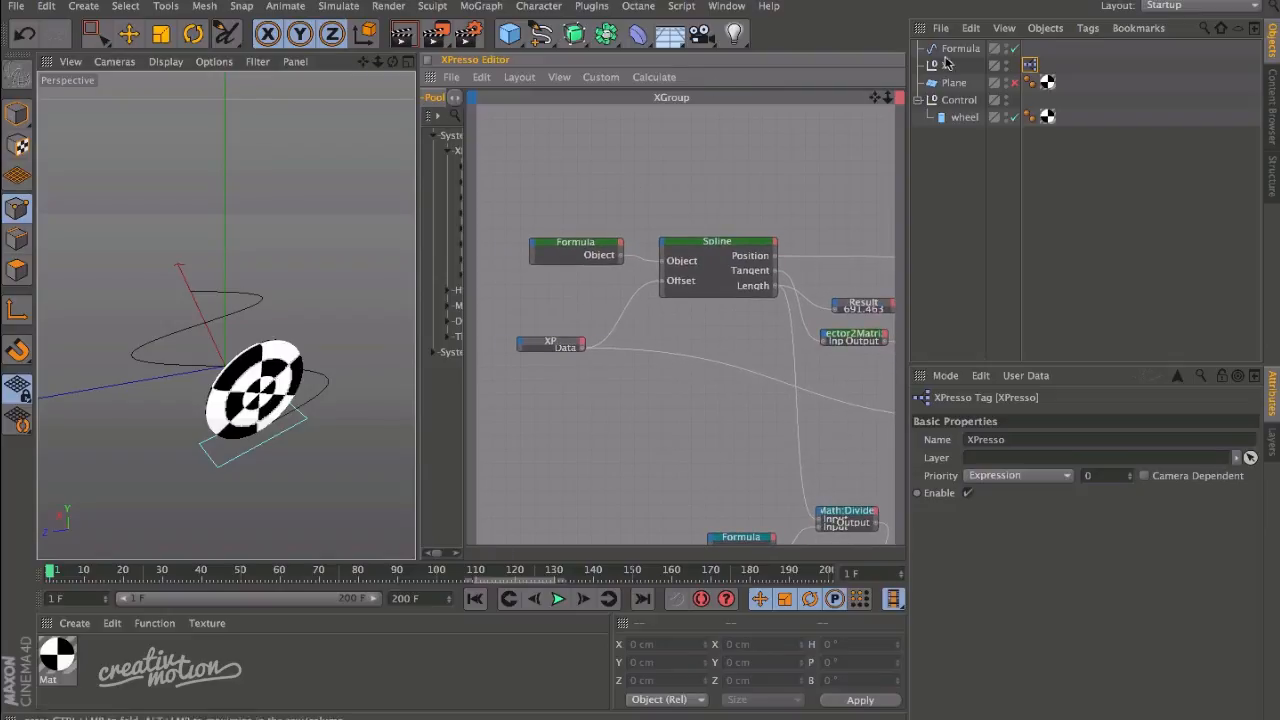
left_click(573, 249)
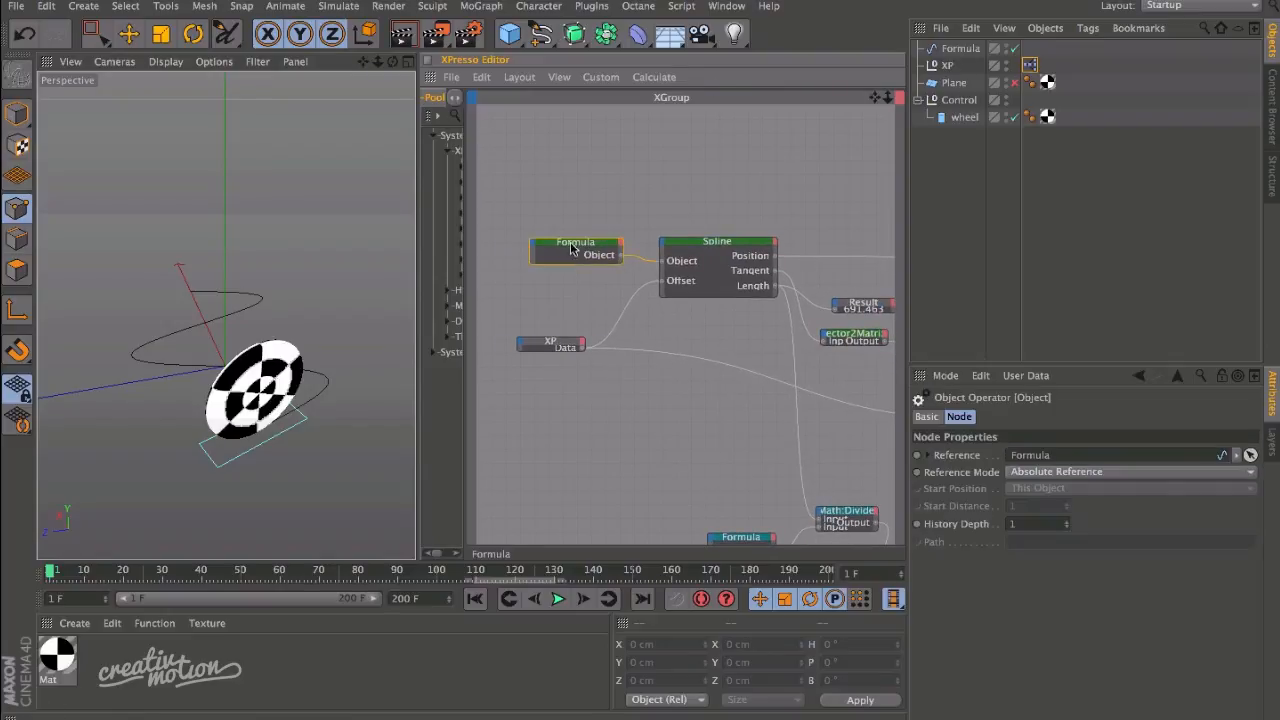
left_click_drag(578, 248, 546, 240)
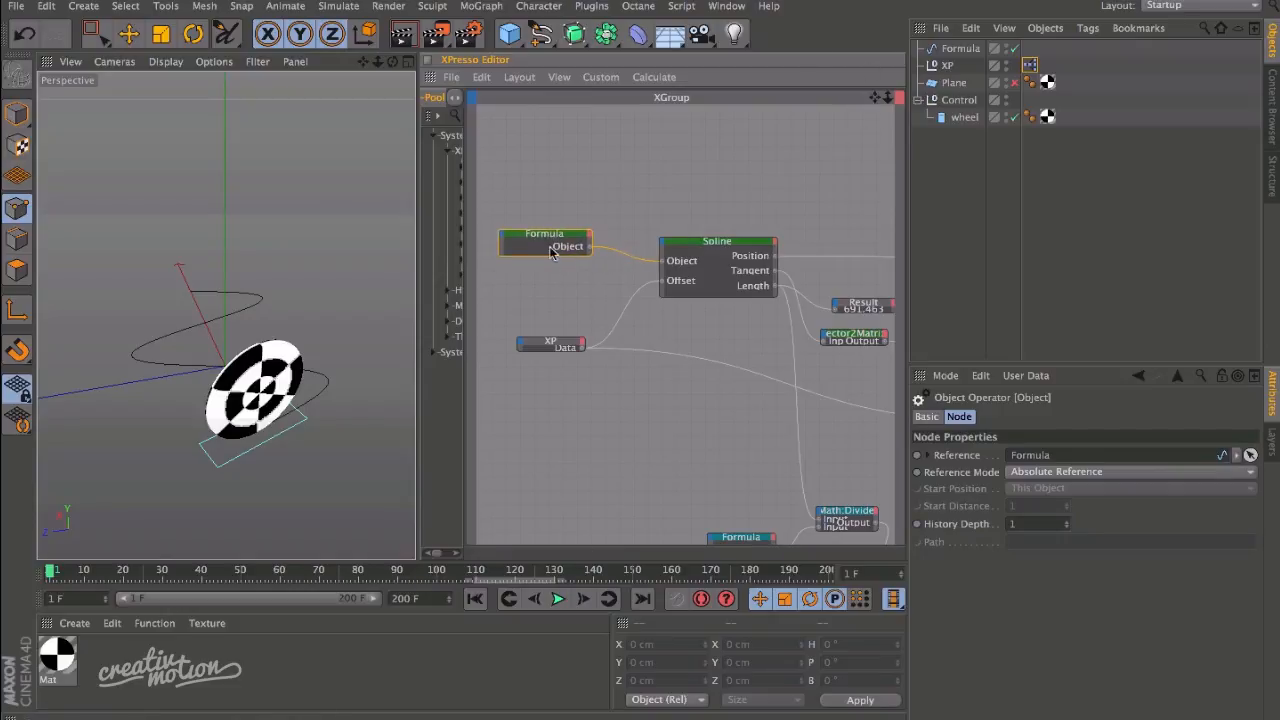
left_click_drag(731, 246, 718, 249)
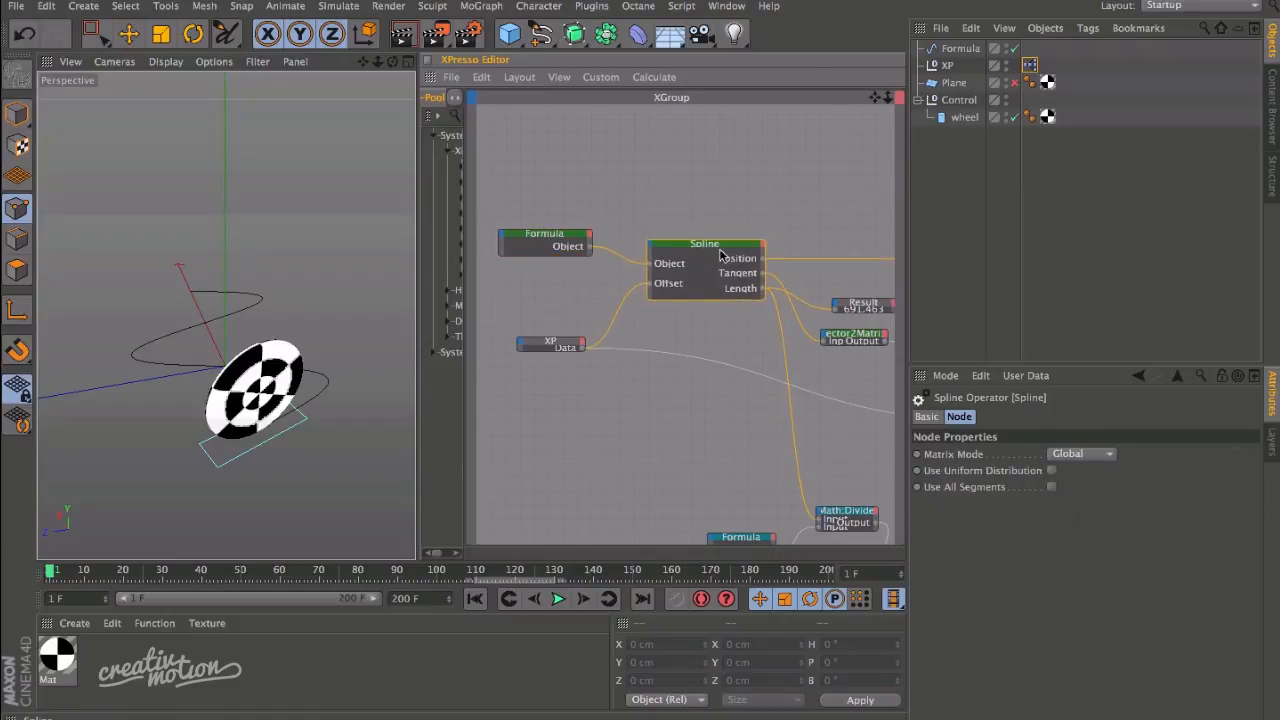
left_click_drag(567, 346, 542, 328)
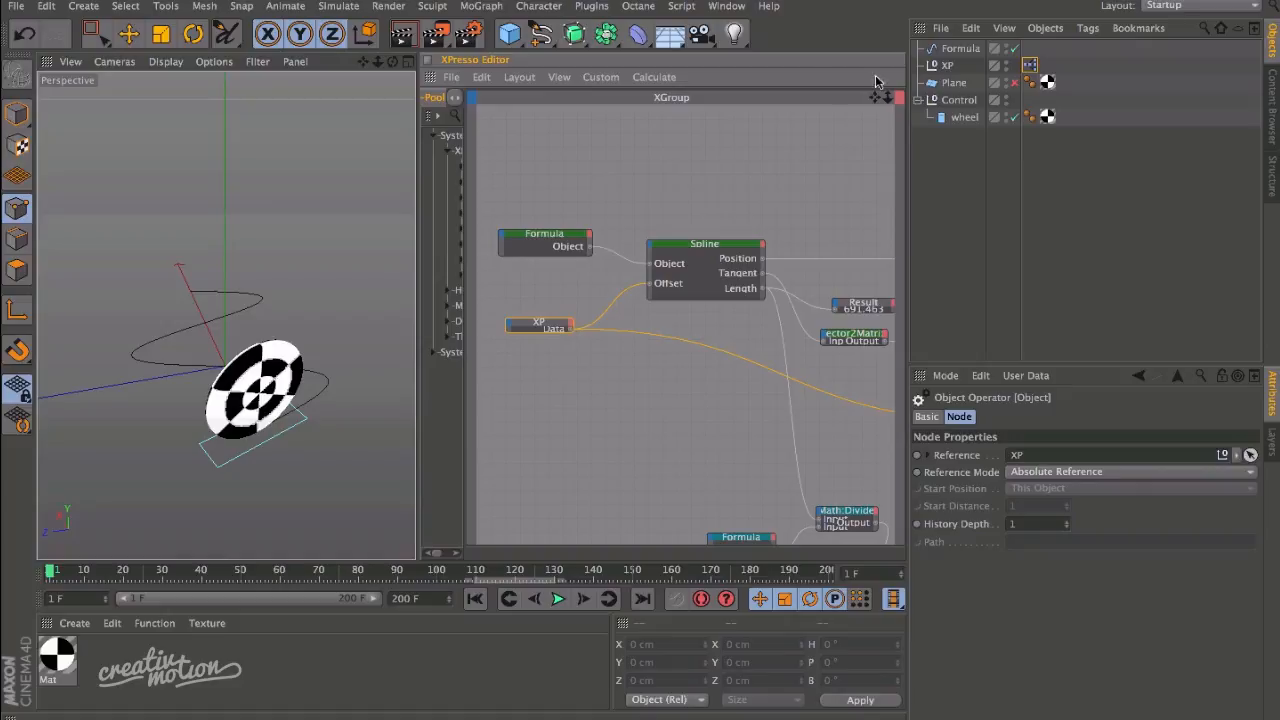
Inspect the XP null's User Data and the Spline node's properties.
left_click(947, 67)
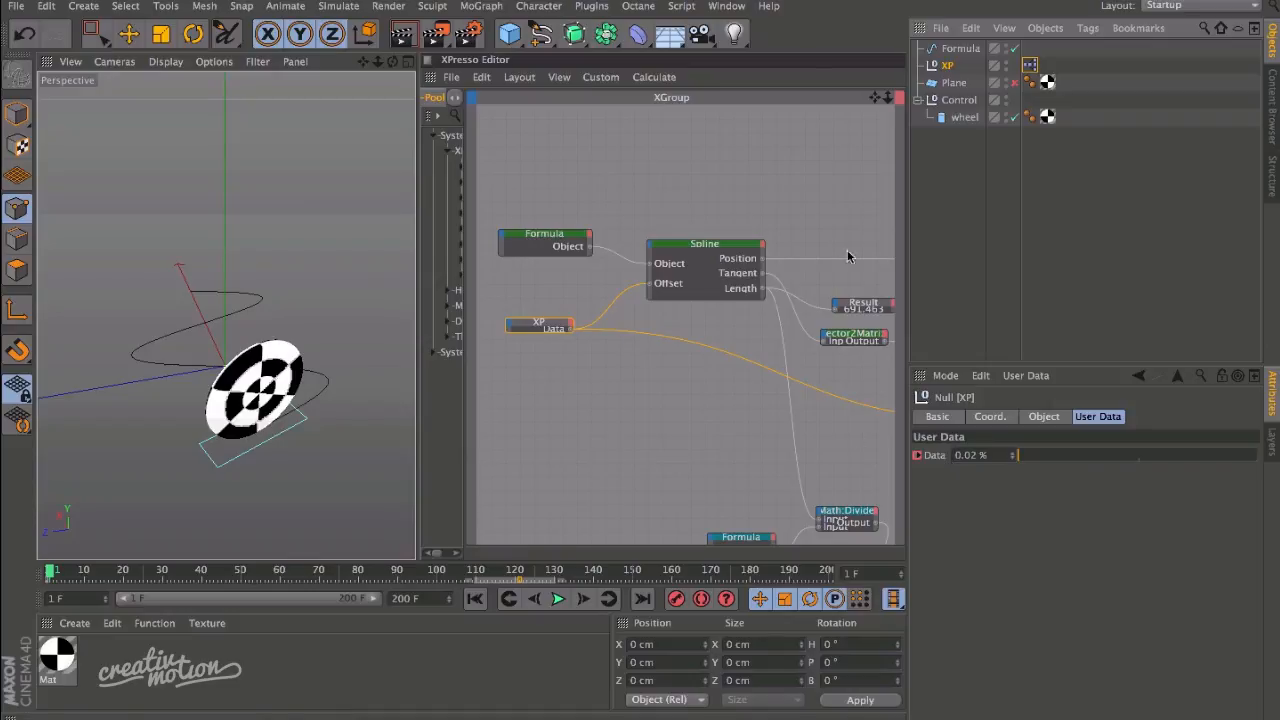
left_click(655, 392)
mouse_move(875, 99)
left_mouse_down()
mouse_move(783, 78)
mouse_move(871, 78)
mouse_move(857, 125)
mouse_move(874, 91)
left_mouse_up()
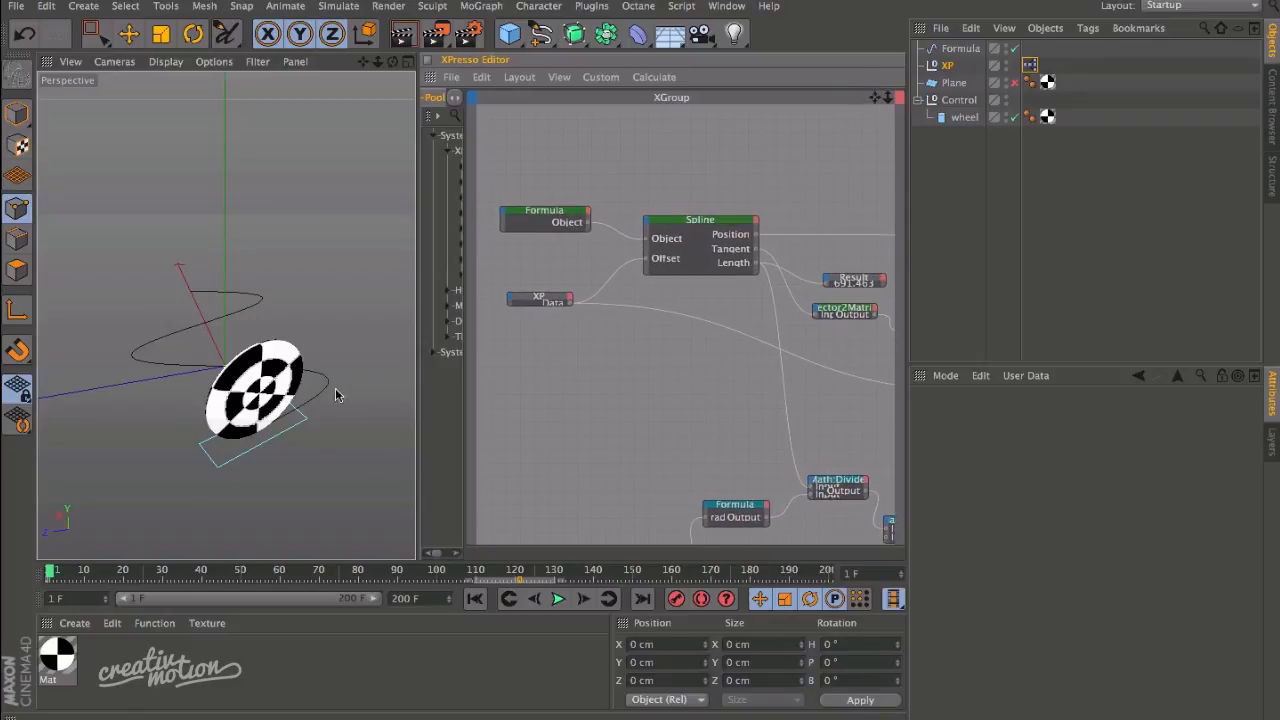
left_click(727, 212)
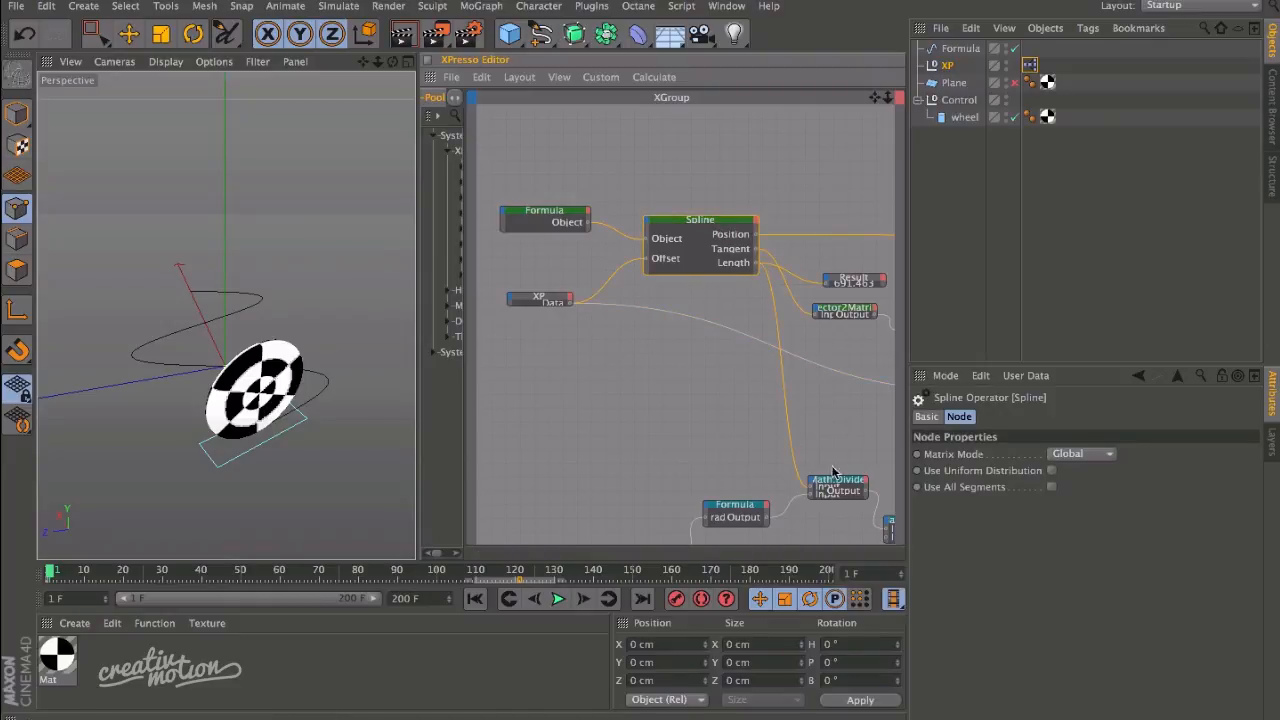
Trace the Spline node's Length output to the Math:Divide node and the wheel radius and Formula nodes feeding it.
left_click_drag(874, 98, 855, 30)
left_click_drag(888, 98, 798, 205)
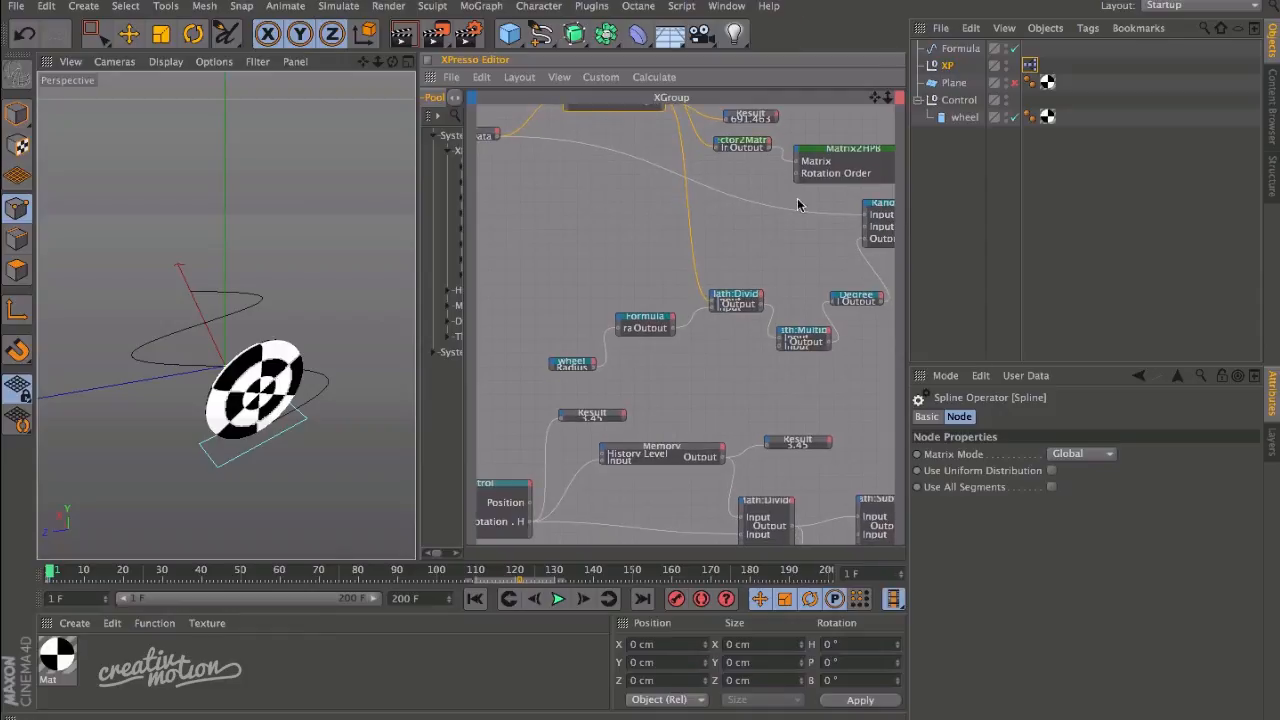
left_click_drag(888, 98, 1160, 15)
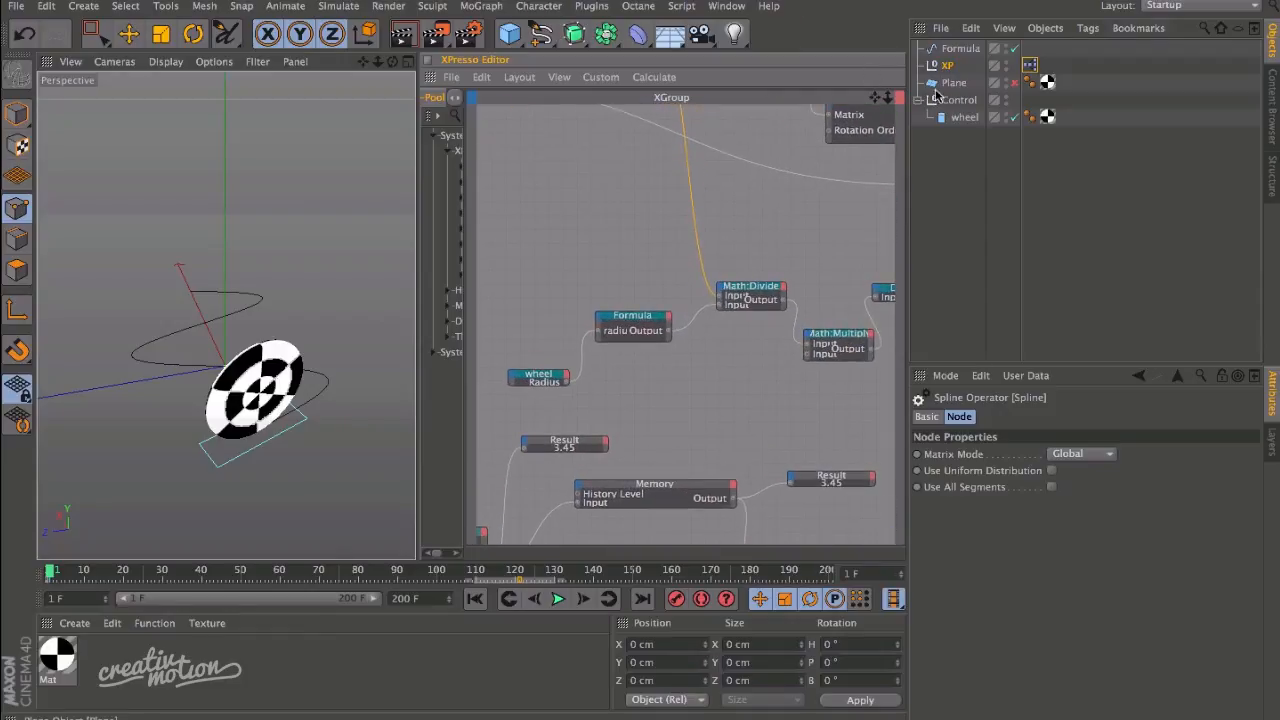
left_click_drag(874, 98, 800, 205)
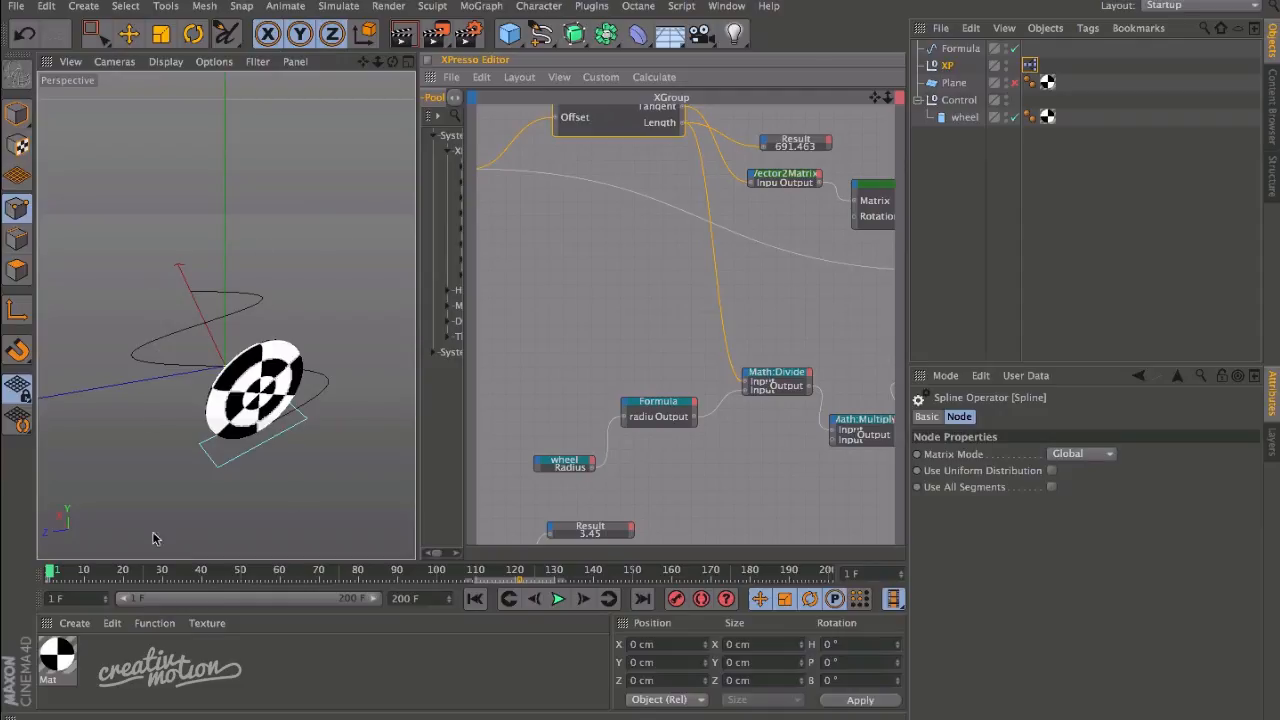
left_click_drag(875, 98, 814, 173)
left_click_drag(875, 98, 883, 45)
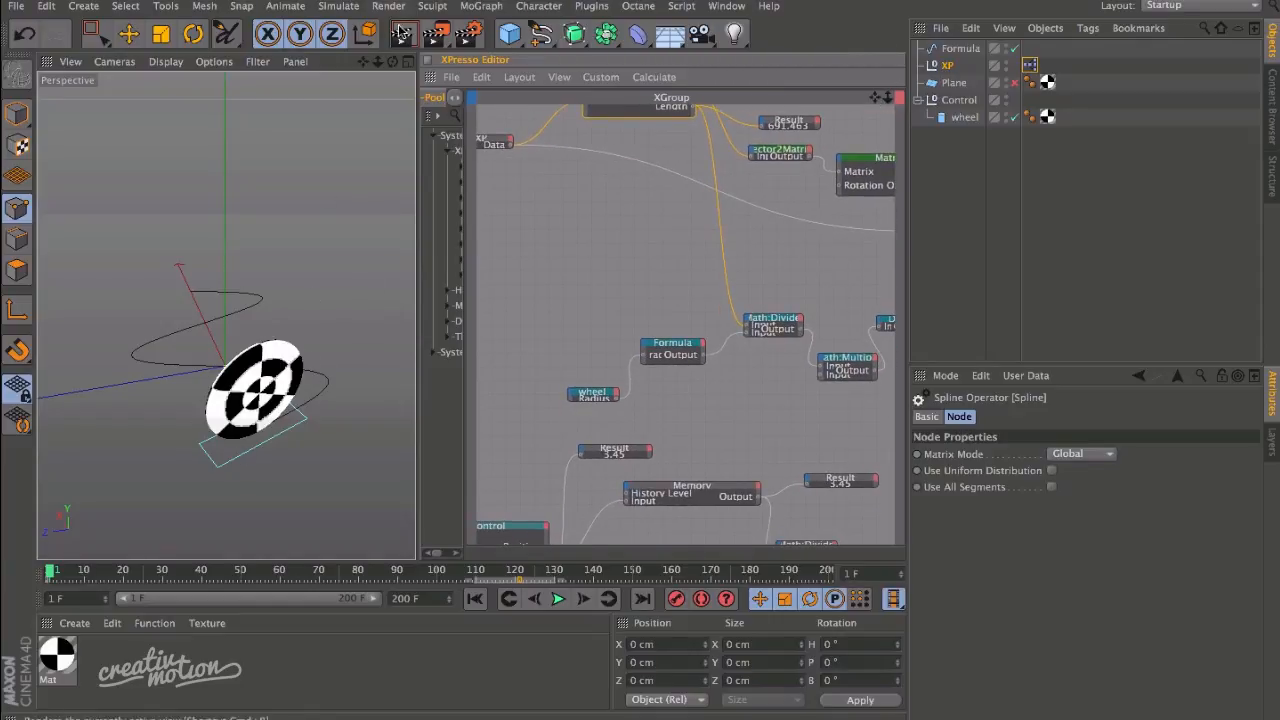
Doodle a green line along the spline path and green arcs around the wheel's rim.
left_click(171, 294)
mouse_move(171, 294)
left_mouse_down()
mouse_move(248, 298)
mouse_move(155, 368)
mouse_move(302, 383)
mouse_move(296, 419)
left_mouse_up()
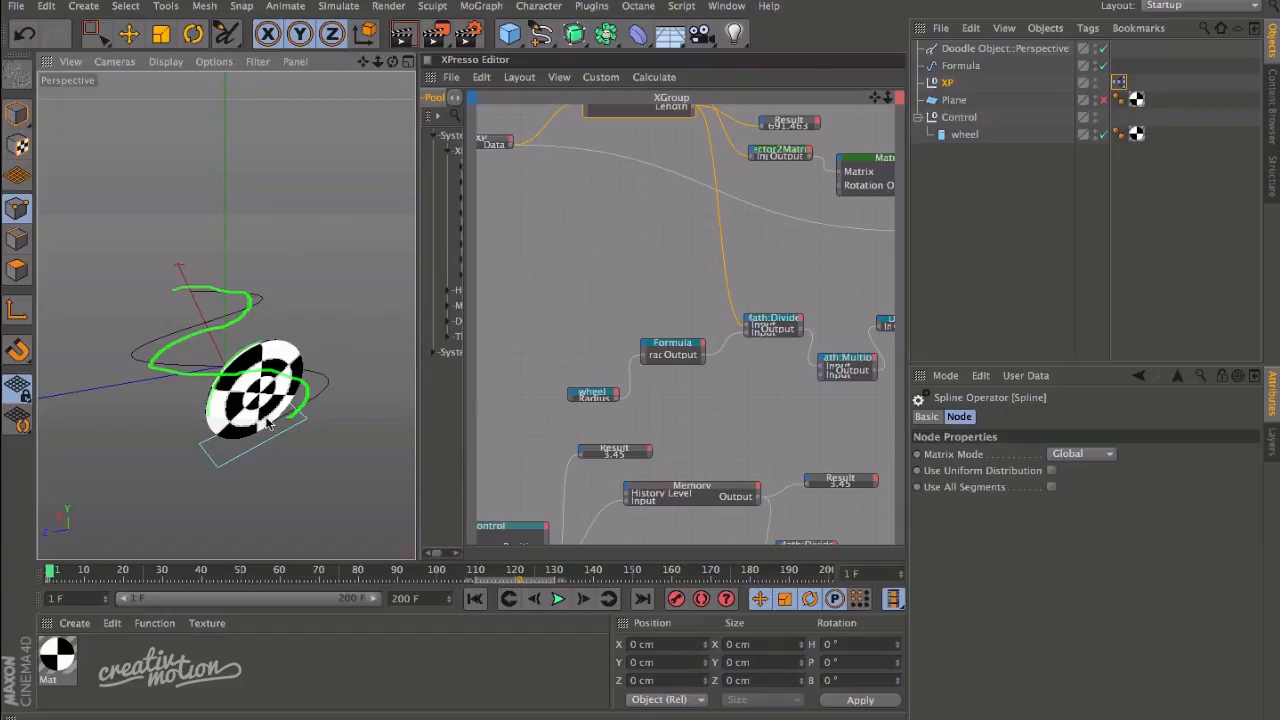
mouse_move(306, 364)
left_mouse_down()
mouse_move(290, 339)
mouse_move(256, 341)
mouse_move(243, 431)
left_mouse_up()
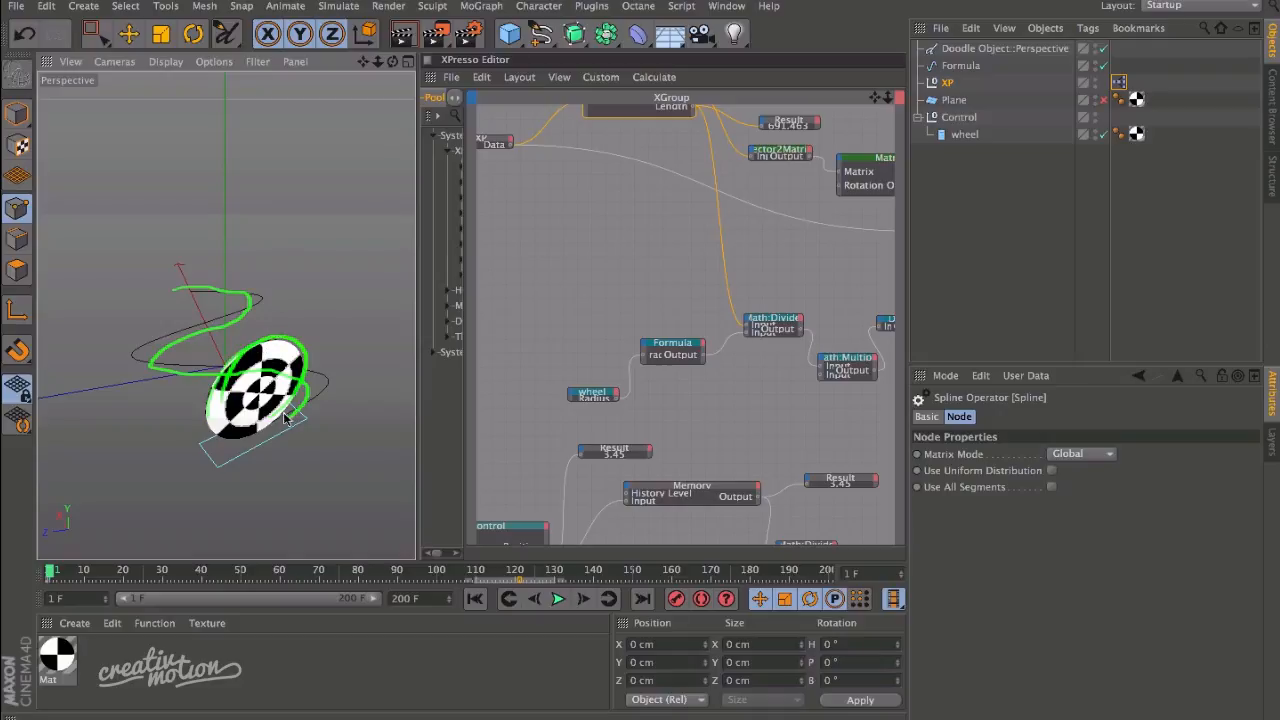
mouse_move(284, 421)
left_mouse_down()
mouse_move(316, 376)
mouse_move(292, 326)
mouse_move(230, 368)
mouse_move(247, 424)
left_mouse_up()
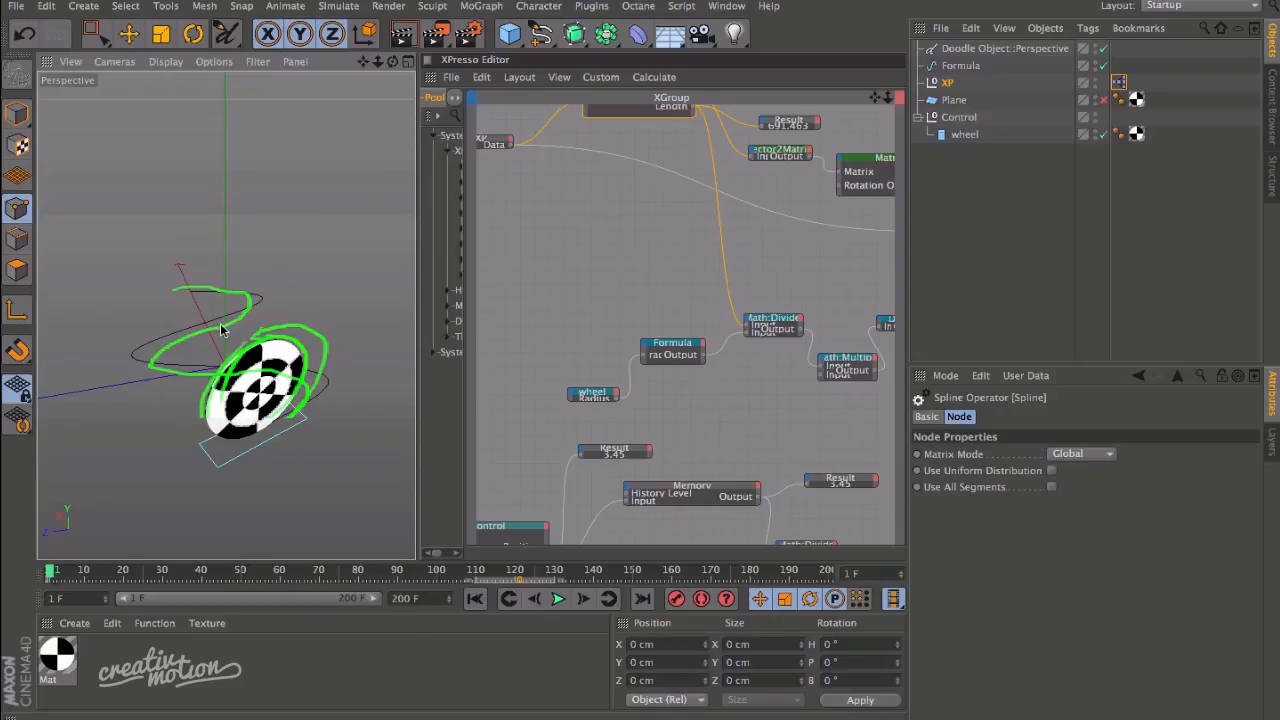
Inspect the Math:Divide node between the Spline's Length output and the Math:Multiply node.
left_click_drag(873, 98, 829, 2)
left_click_drag(886, 98, 862, 58)
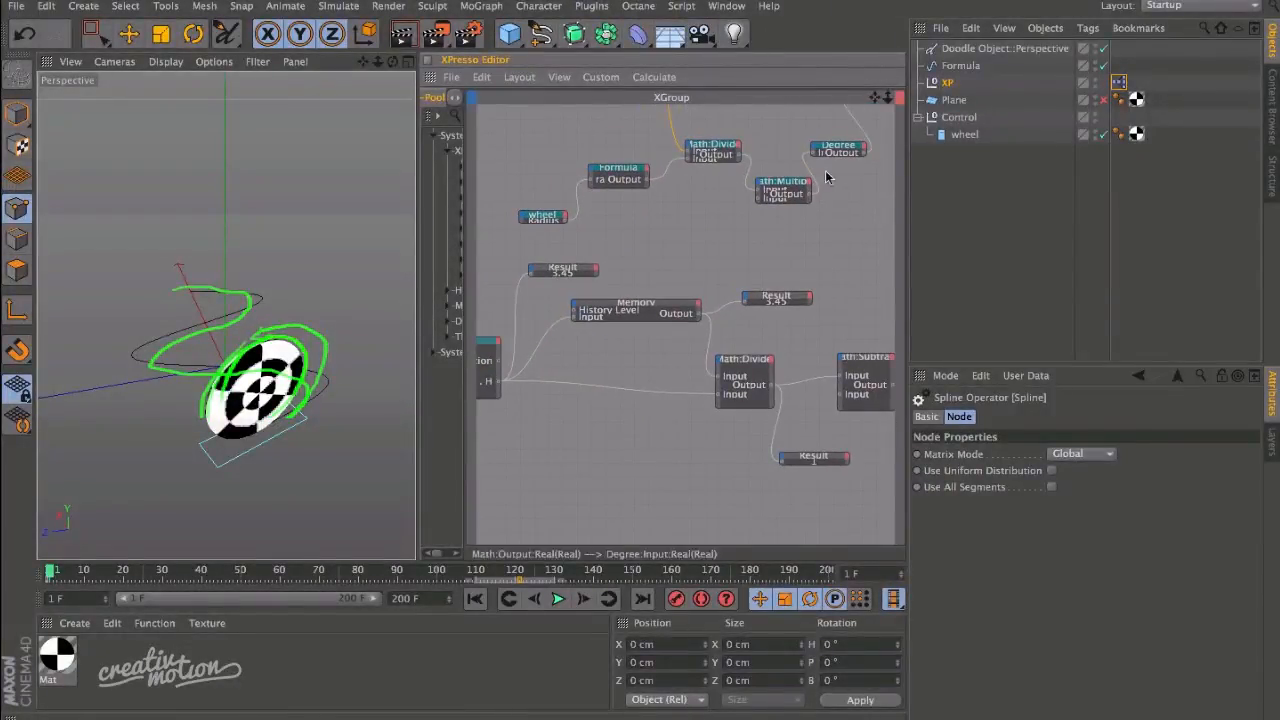
left_click_drag(876, 97, 816, 324)
left_click_drag(882, 100, 956, 101)
left_click(737, 412)
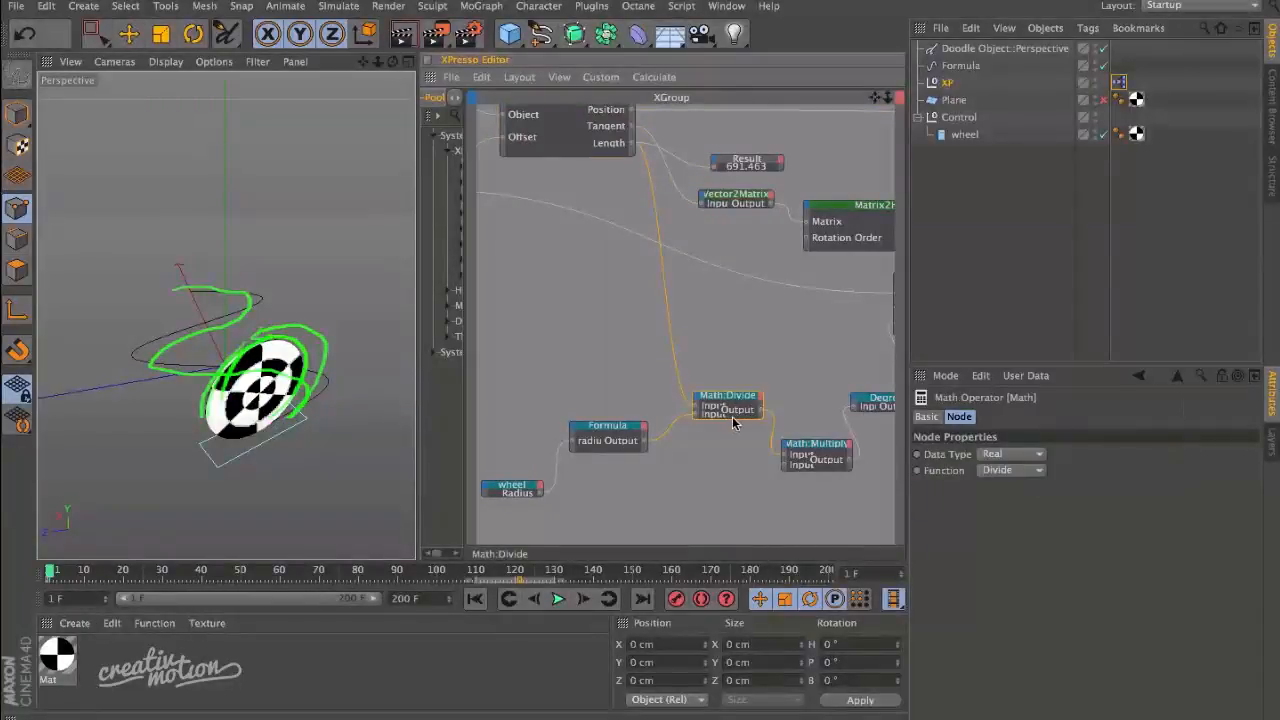
Shift the wheel Radius node and its connected Formula node slightly farther from Math:Divide, showing the Formula node's properties.
left_click_drag(877, 98, 994, 0)
left_click_drag(643, 346, 617, 341)
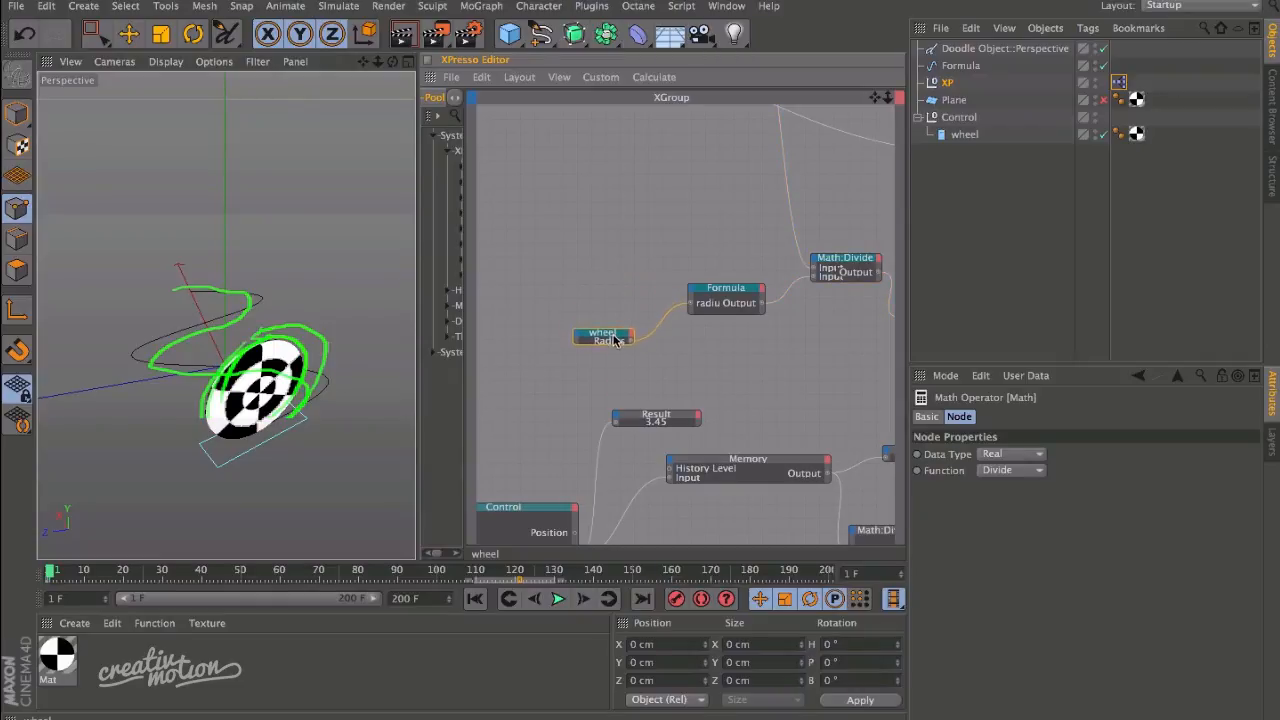
left_click_drag(724, 291, 707, 287)
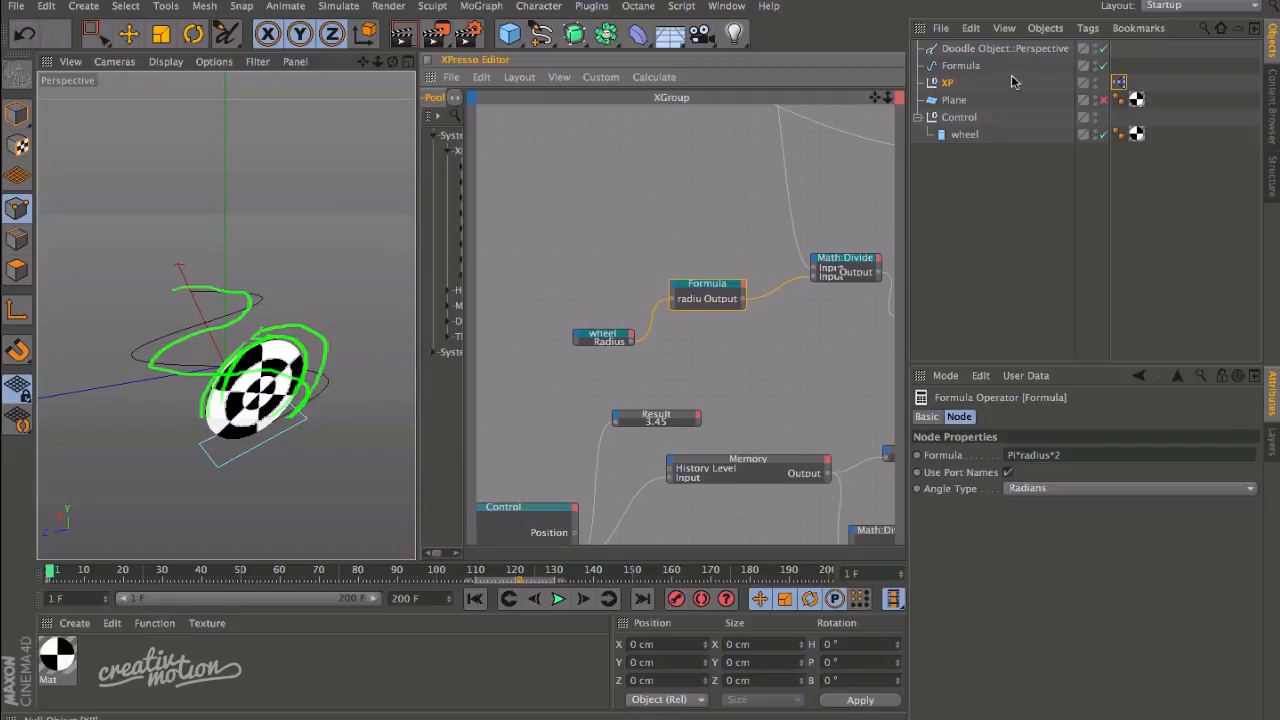
Doodle a green circle with a radius line, a π² note and a second green circle above the spline on the Doodle object.
left_click(990, 52)
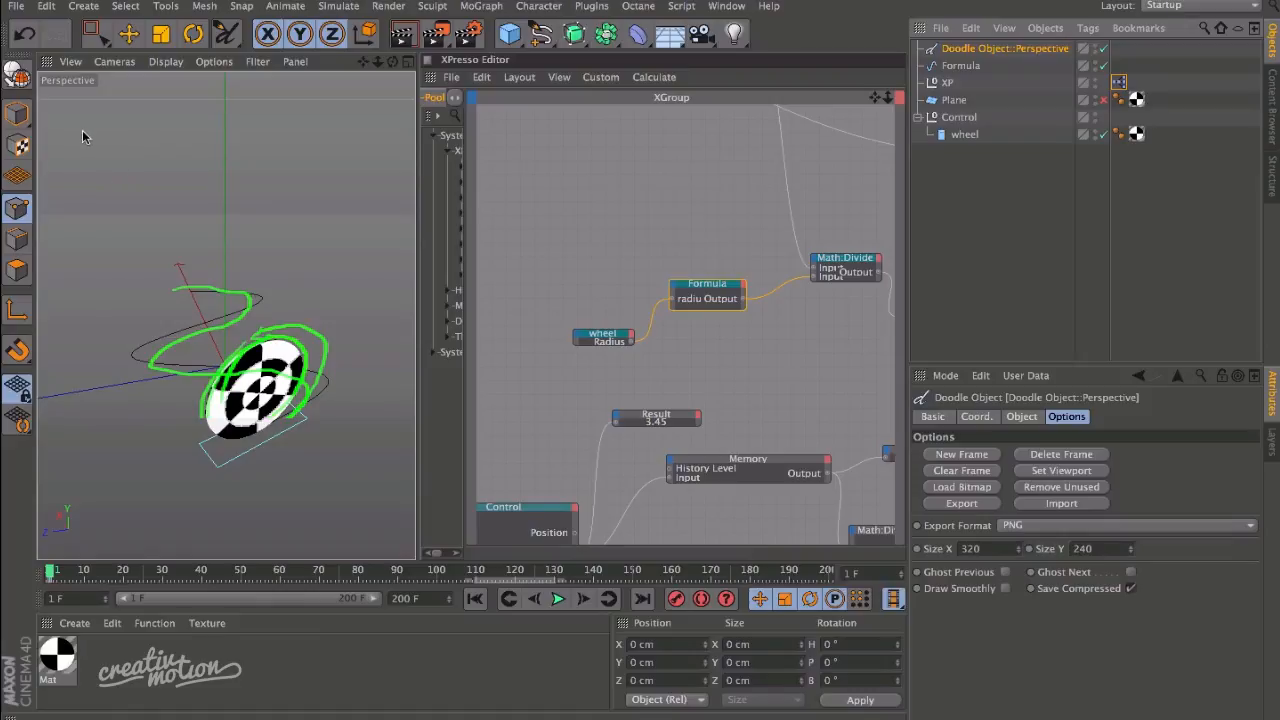
mouse_move(56, 228)
left_mouse_down()
mouse_move(40, 252)
mouse_move(76, 248)
mouse_move(64, 230)
left_mouse_up()
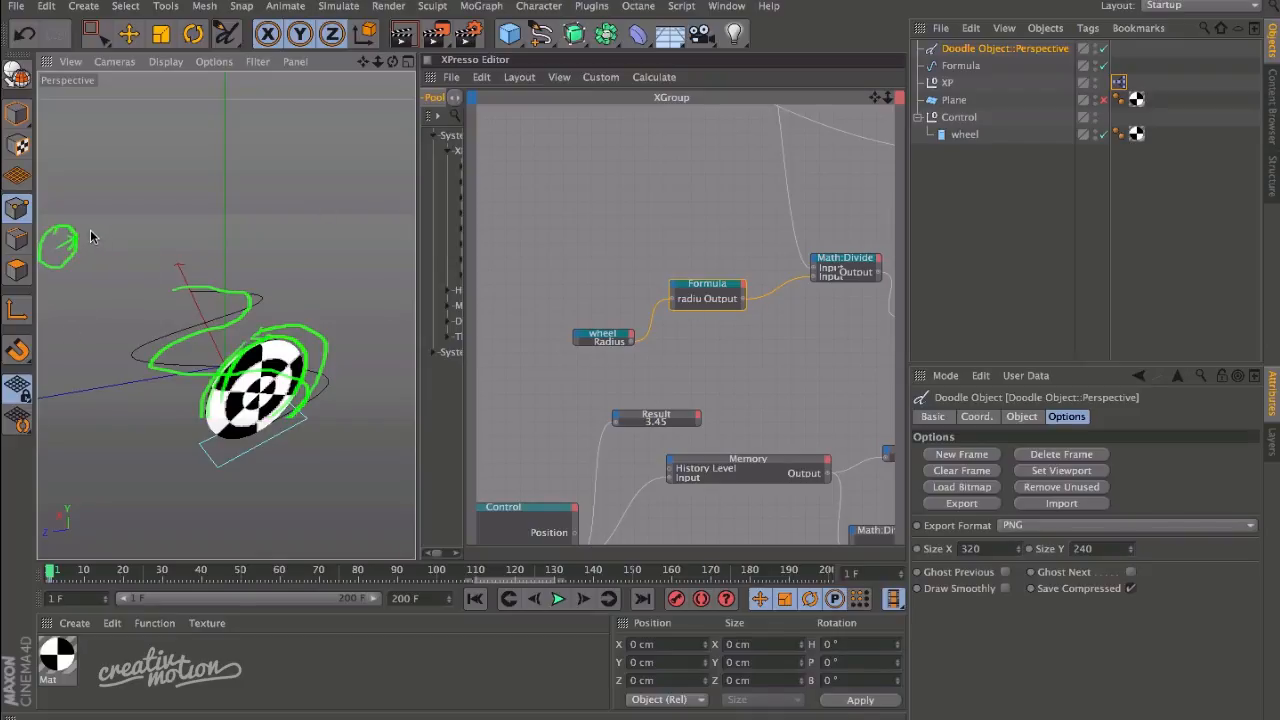
left_click_drag(93, 237, 106, 225)
Inspect the Math:Divide node, then doodle a straight green line with a rolling circle on it above the wheel.
left_click_drag(877, 103, 742, 96)
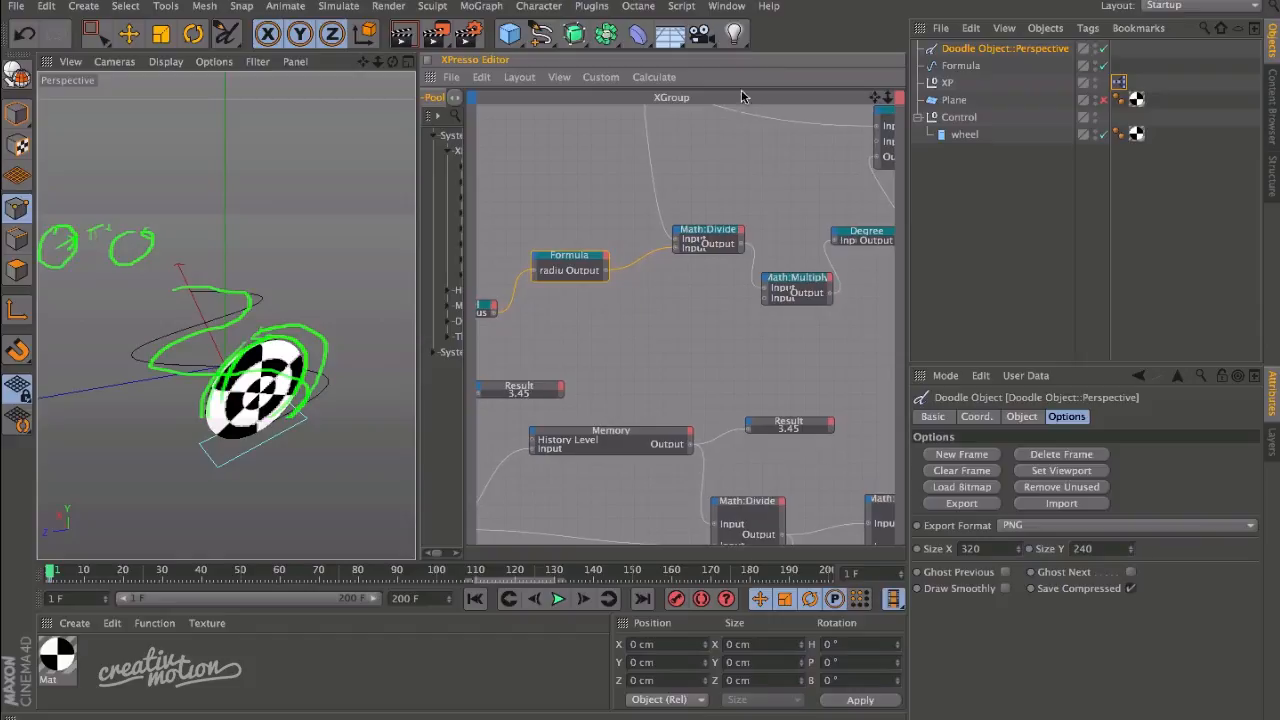
left_click(714, 240)
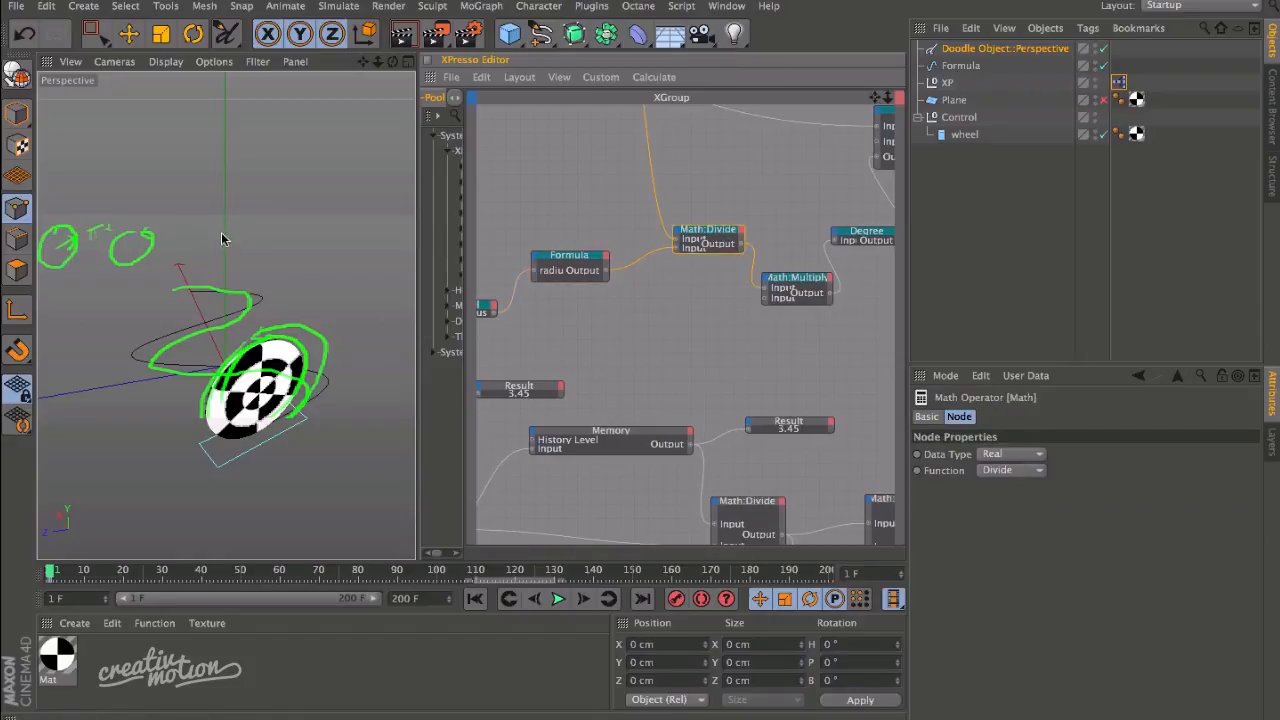
left_click_drag(870, 100, 822, 76)
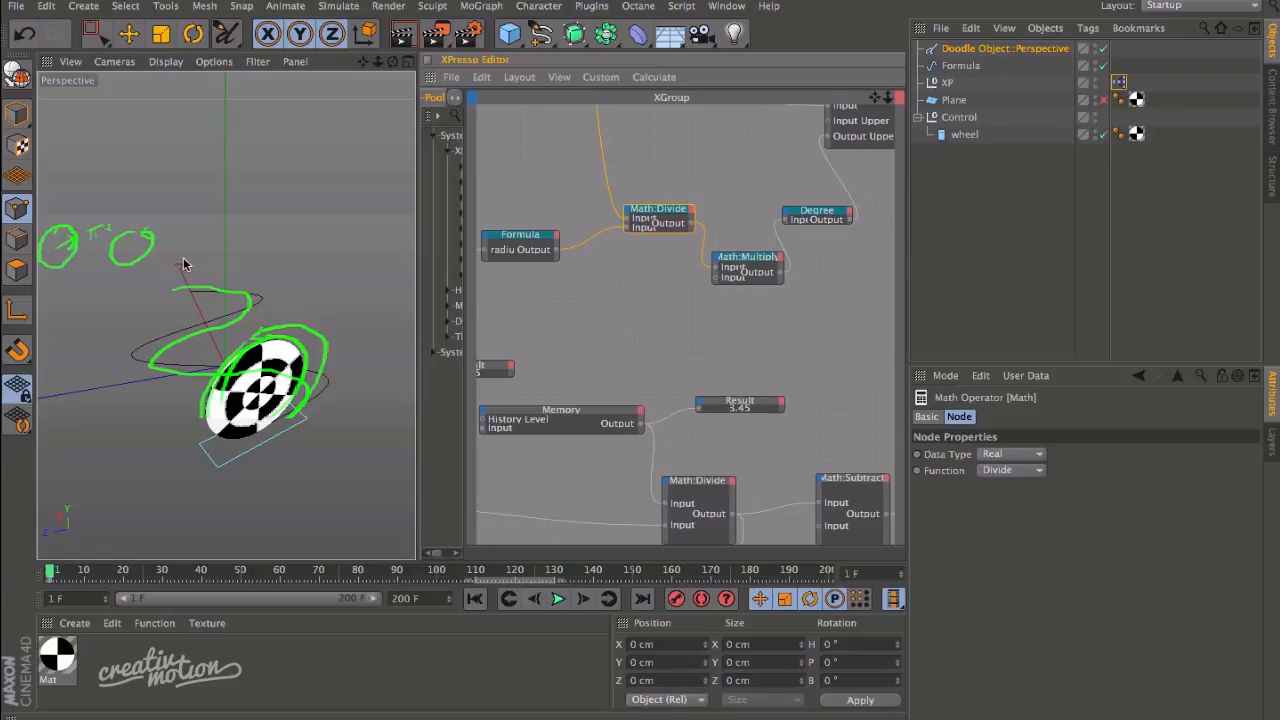
left_click_drag(182, 260, 348, 256)
mouse_move(194, 233)
left_mouse_down()
mouse_move(186, 256)
mouse_move(221, 236)
left_mouse_up()
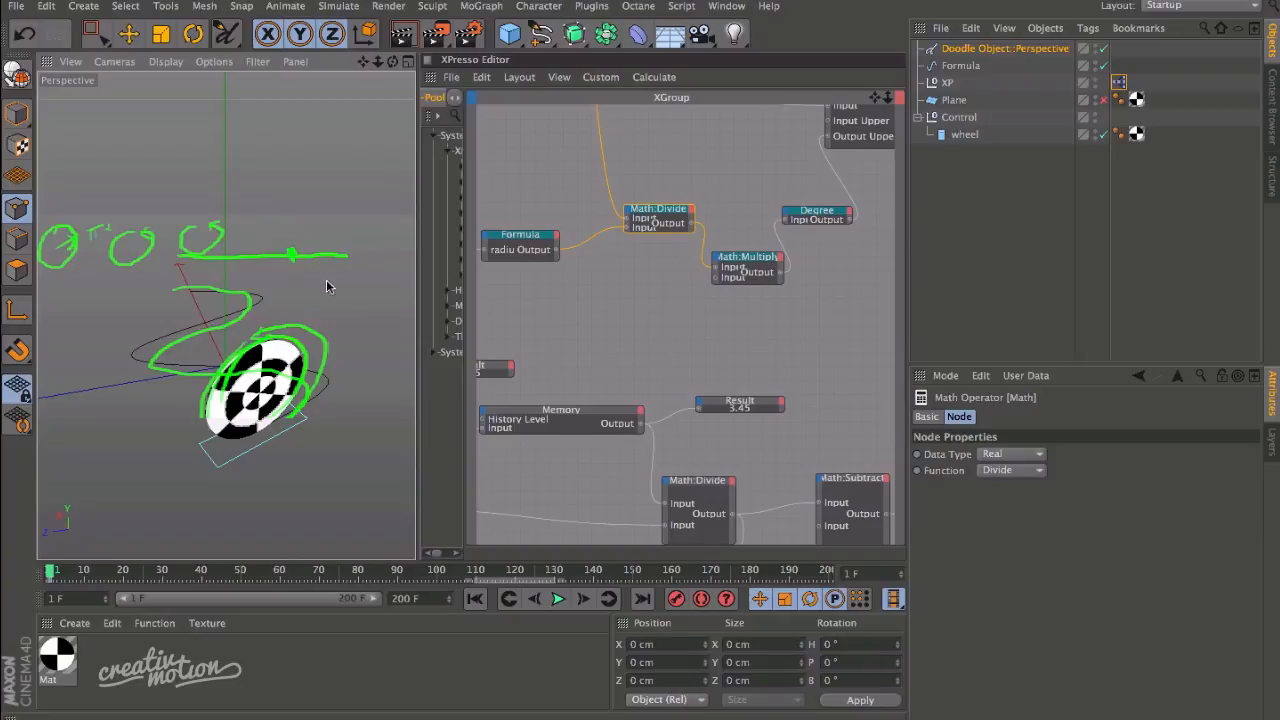
Delete the Result node located between the Spline and Vector2Matrix nodes.
left_click_drag(887, 98, 480, 432)
left_click_drag(875, 97, 876, 159)
left_click_drag(876, 98, 910, 105)
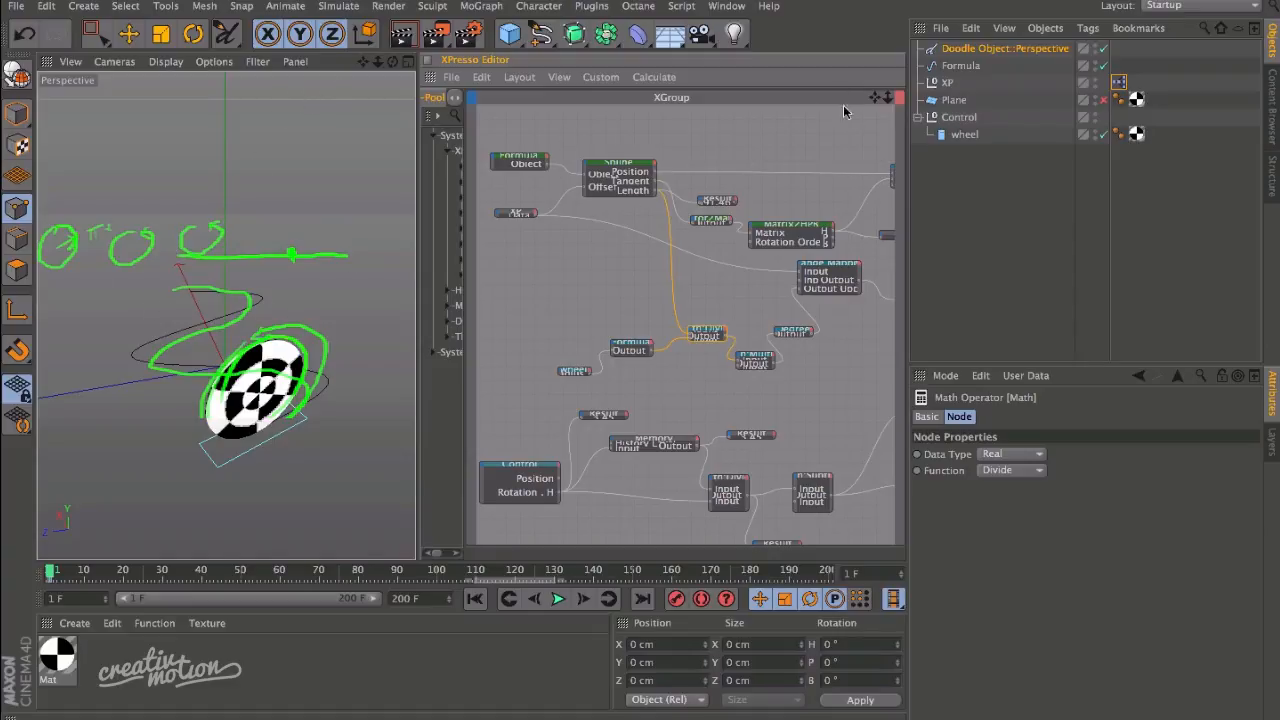
left_click_drag(876, 100, 765, 180)
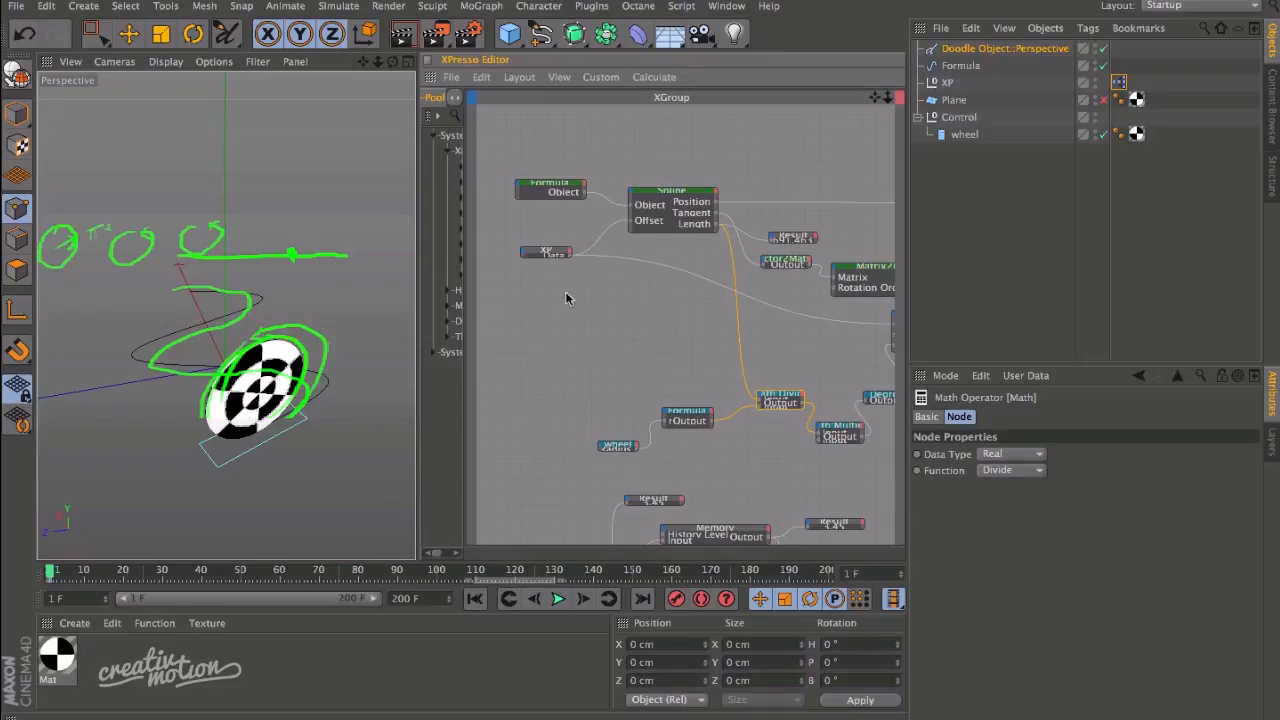
left_click_drag(870, 98, 680, 50)
left_click_drag(884, 97, 769, 23)
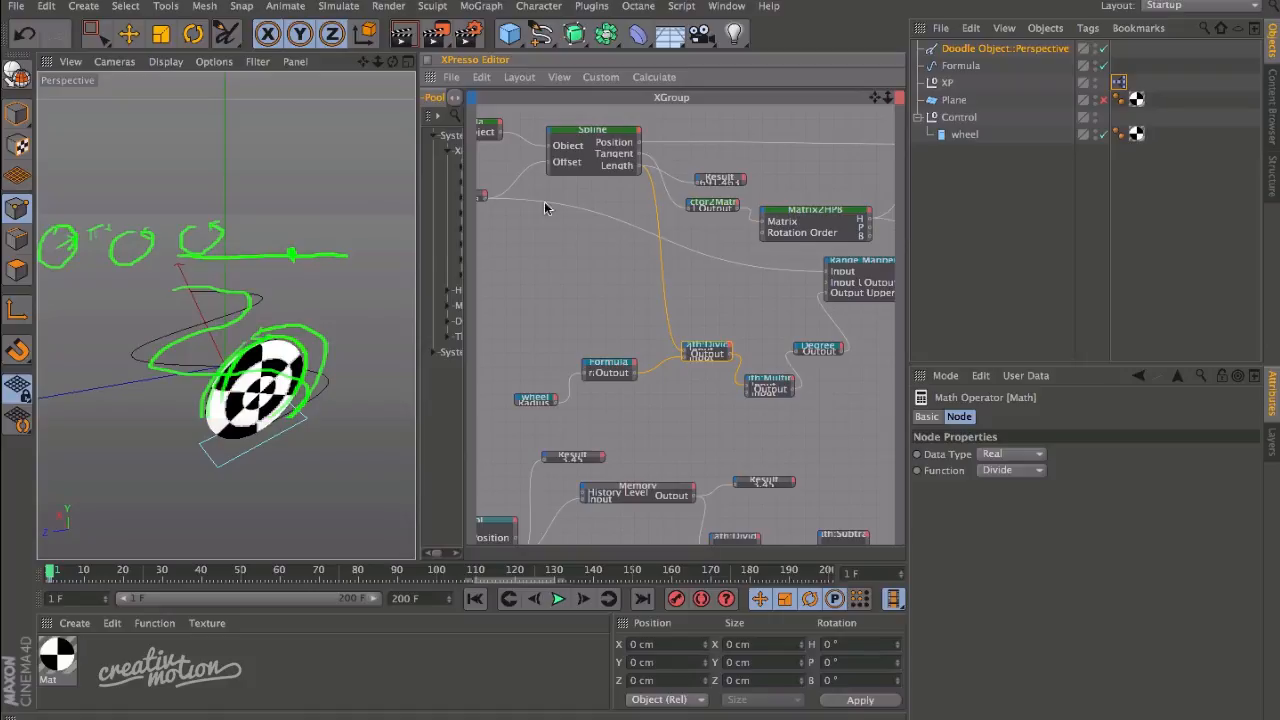
left_click_drag(872, 97, 830, 130)
left_click(686, 229)
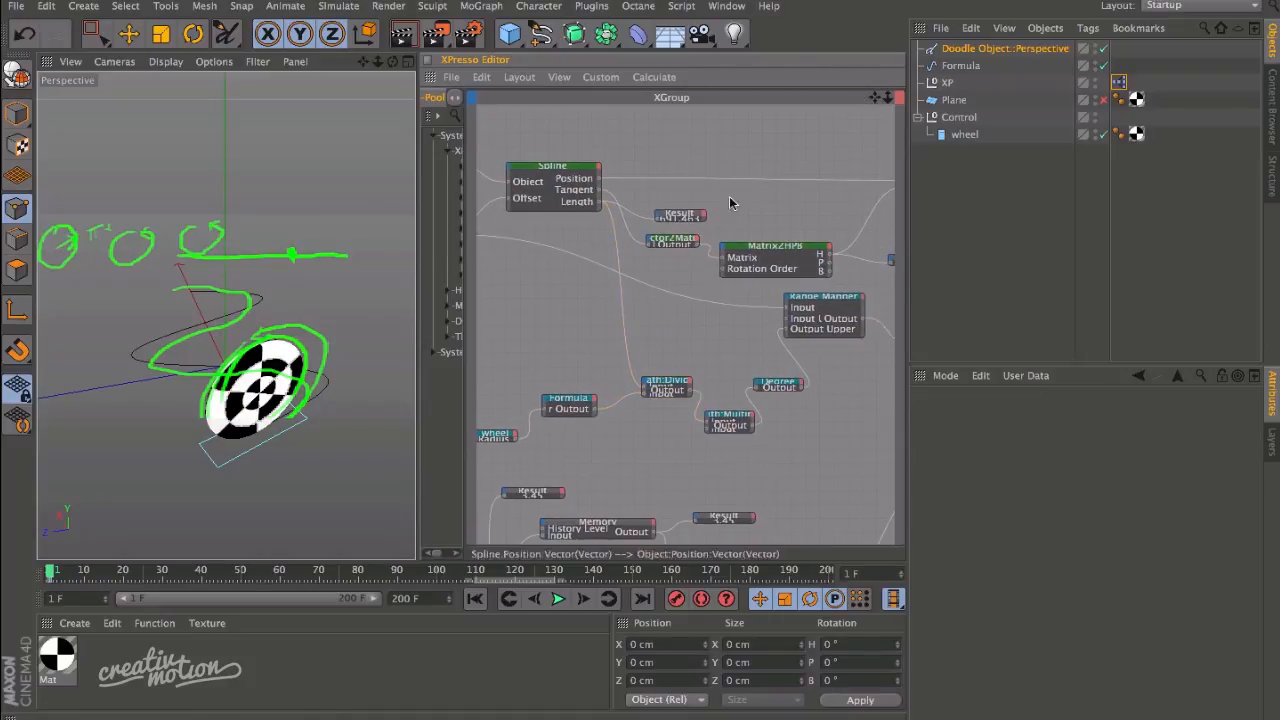
left_click(687, 215)
key("Delete")
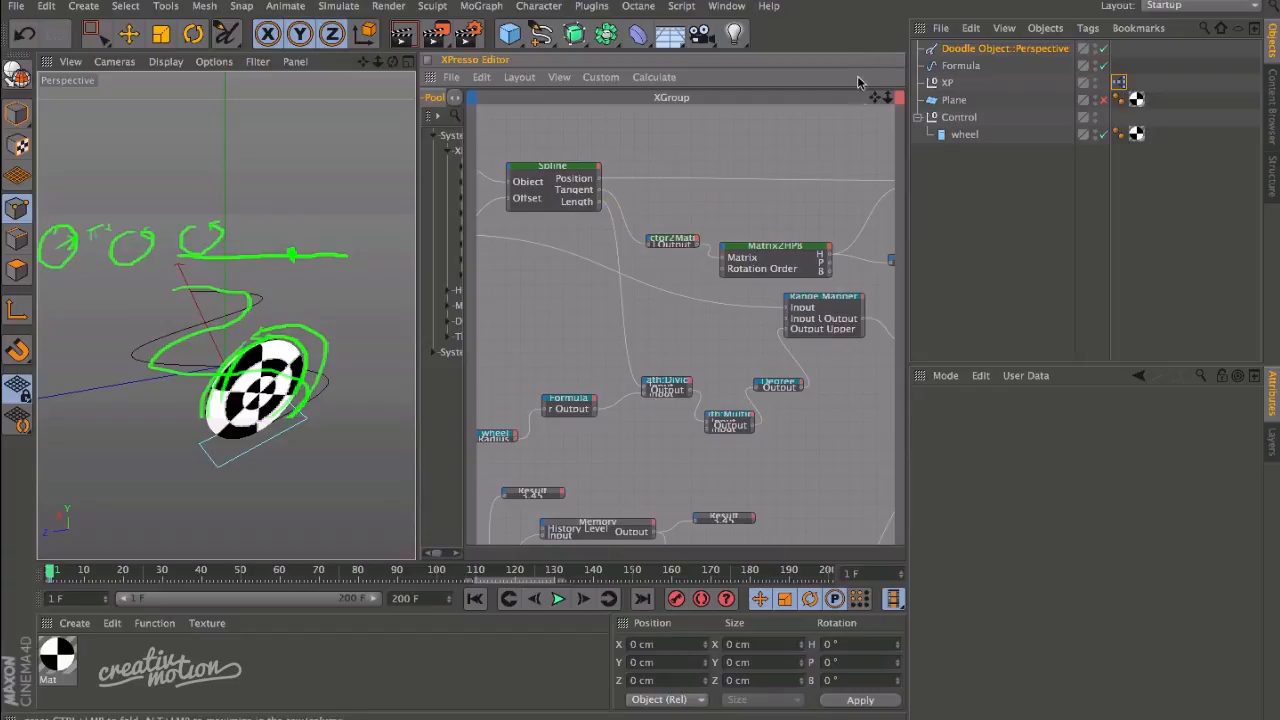
Inspect the Spline node's properties and trace its Position output to the Control node's Position input.
left_click_drag(888, 98, 1081, 35)
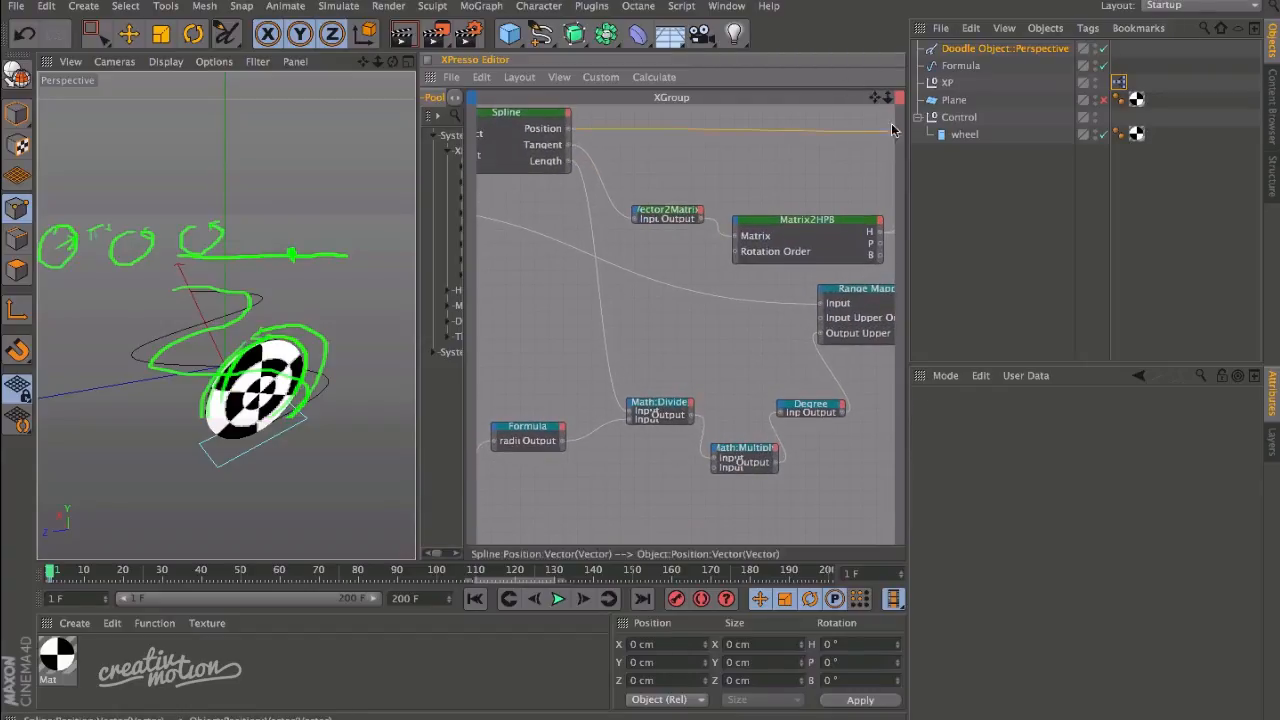
left_click_drag(874, 98, 945, 140)
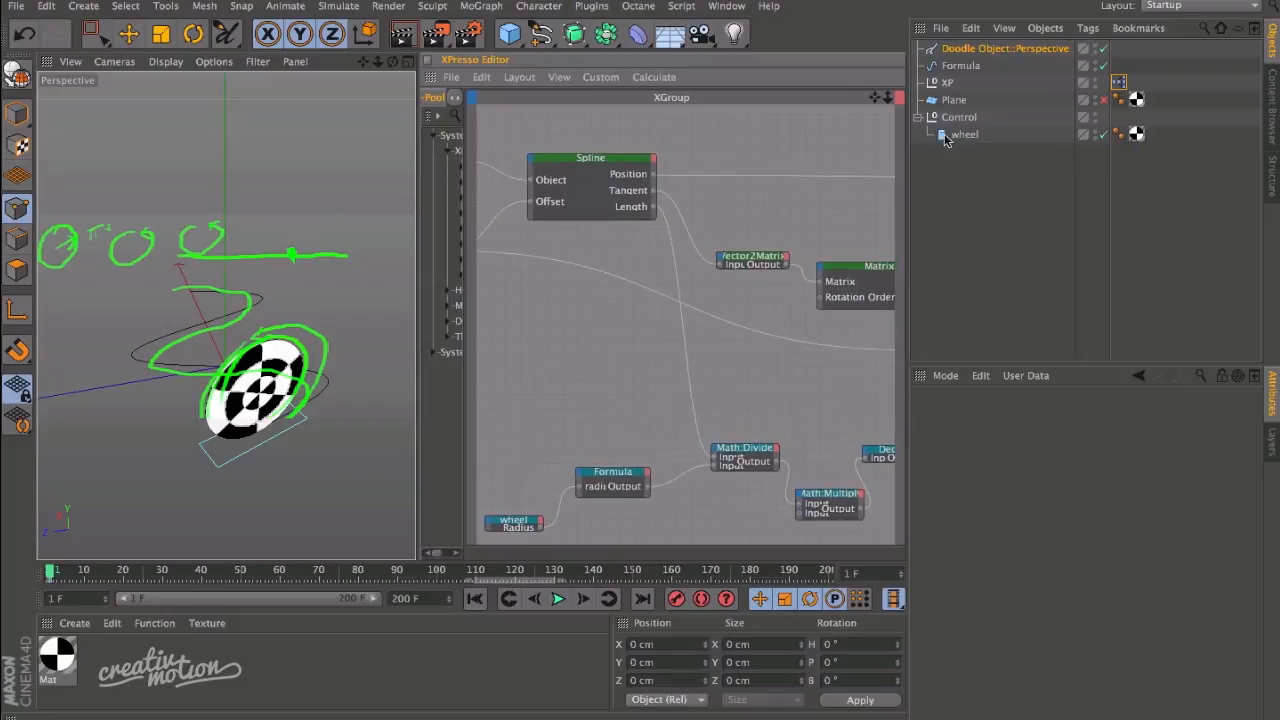
left_click_drag(874, 98, 748, 245)
left_click_drag(873, 98, 958, 103)
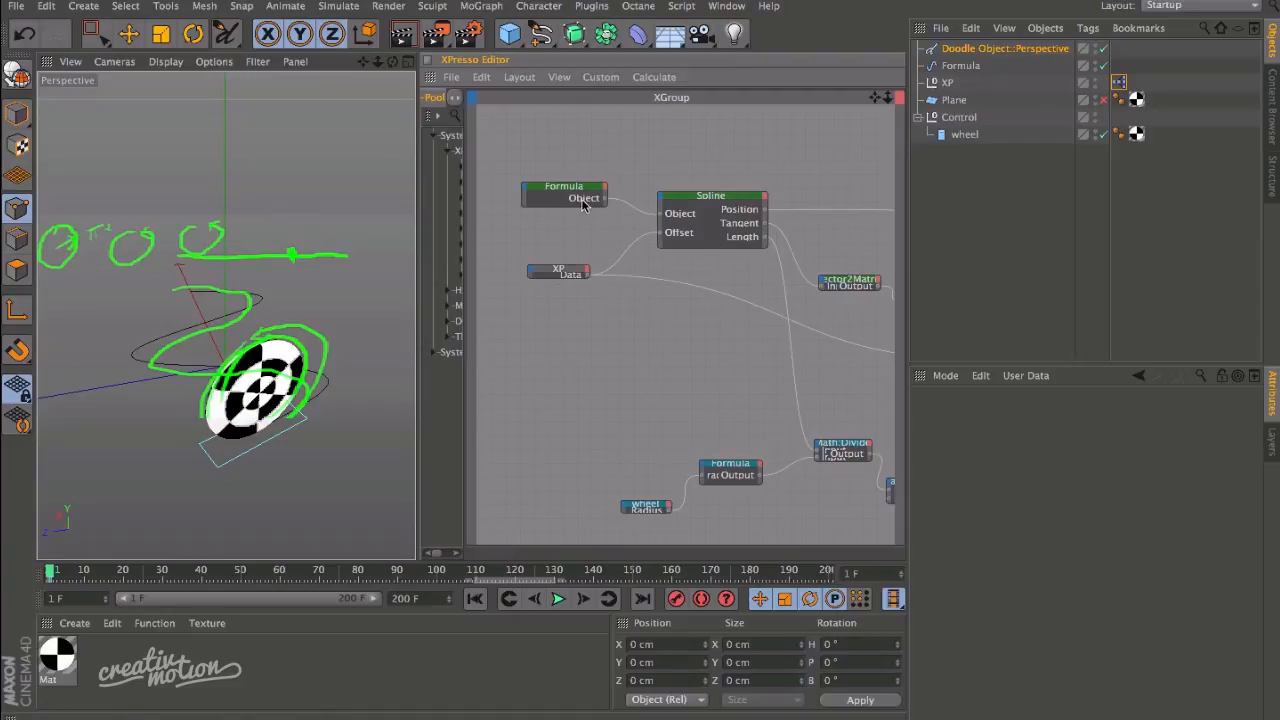
left_click(730, 200)
left_click_drag(874, 97, 551, 114)
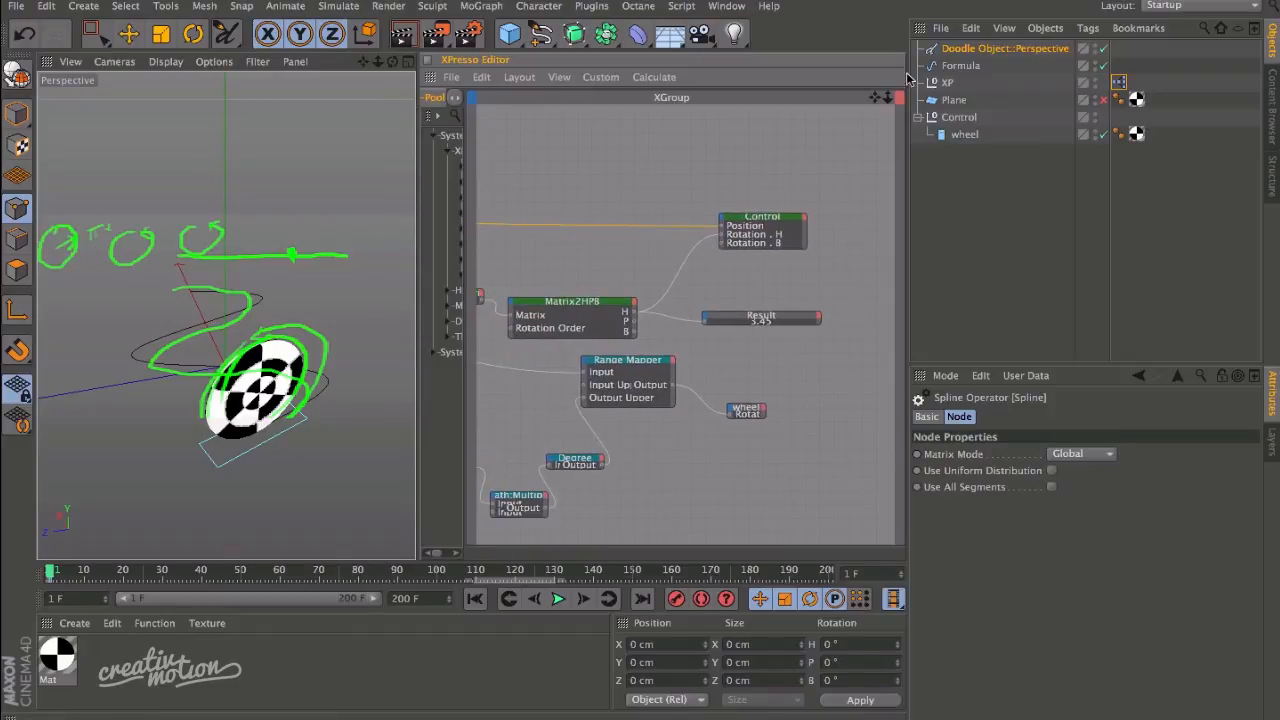
left_click_drag(876, 98, 1117, 85)
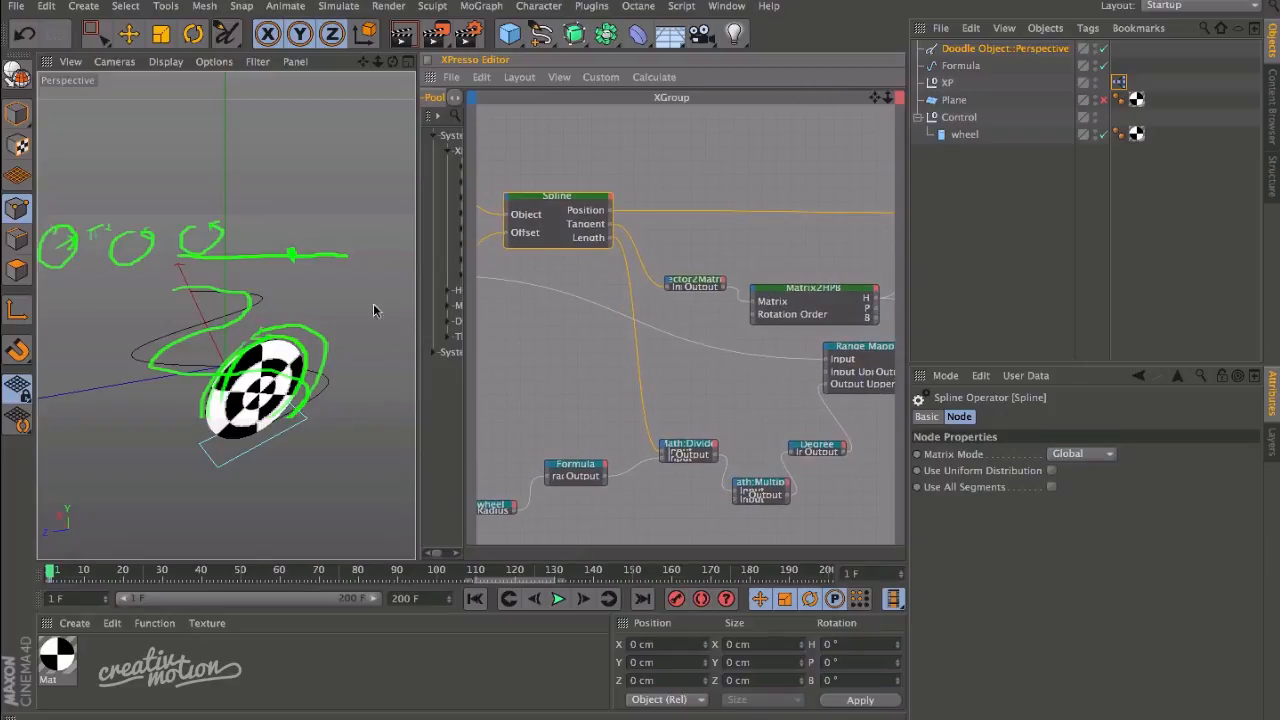
Inspect the XP node and trace its Data output to the Spline's Offset and the Range Mapper's Input.
left_click_drag(875, 97, 1109, 107)
left_click(646, 281)
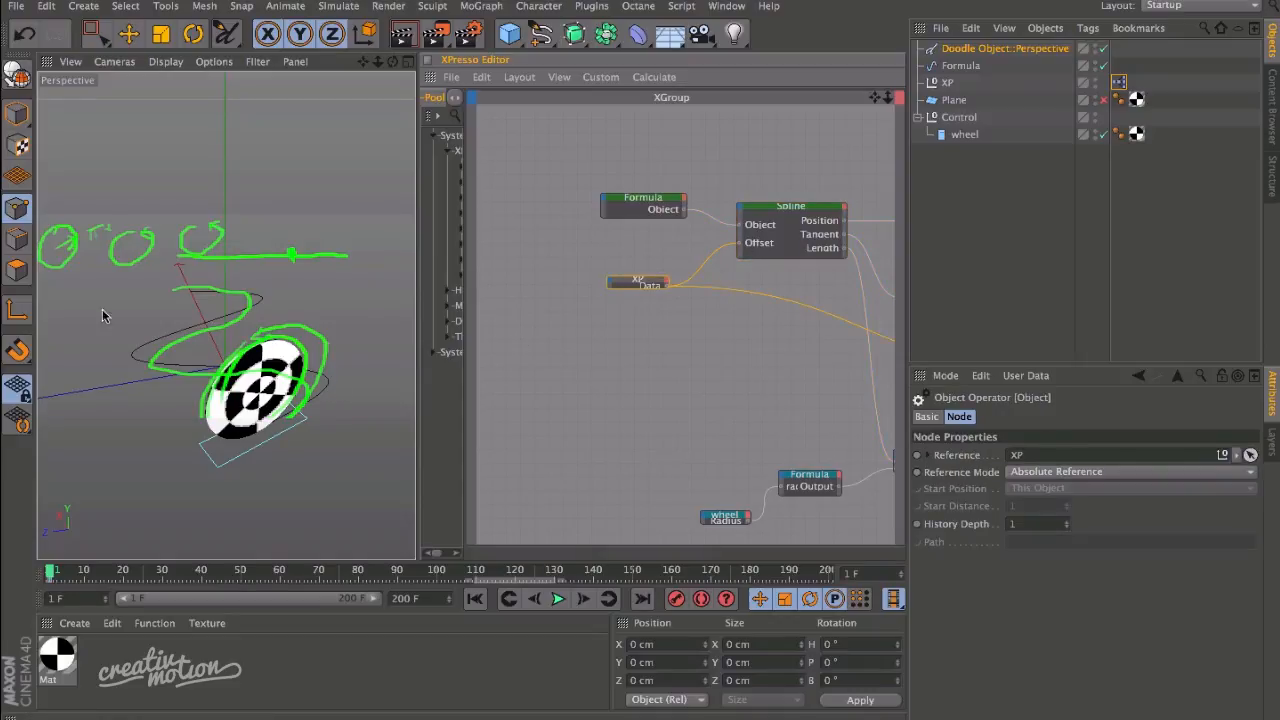
left_click_drag(876, 98, 671, 125)
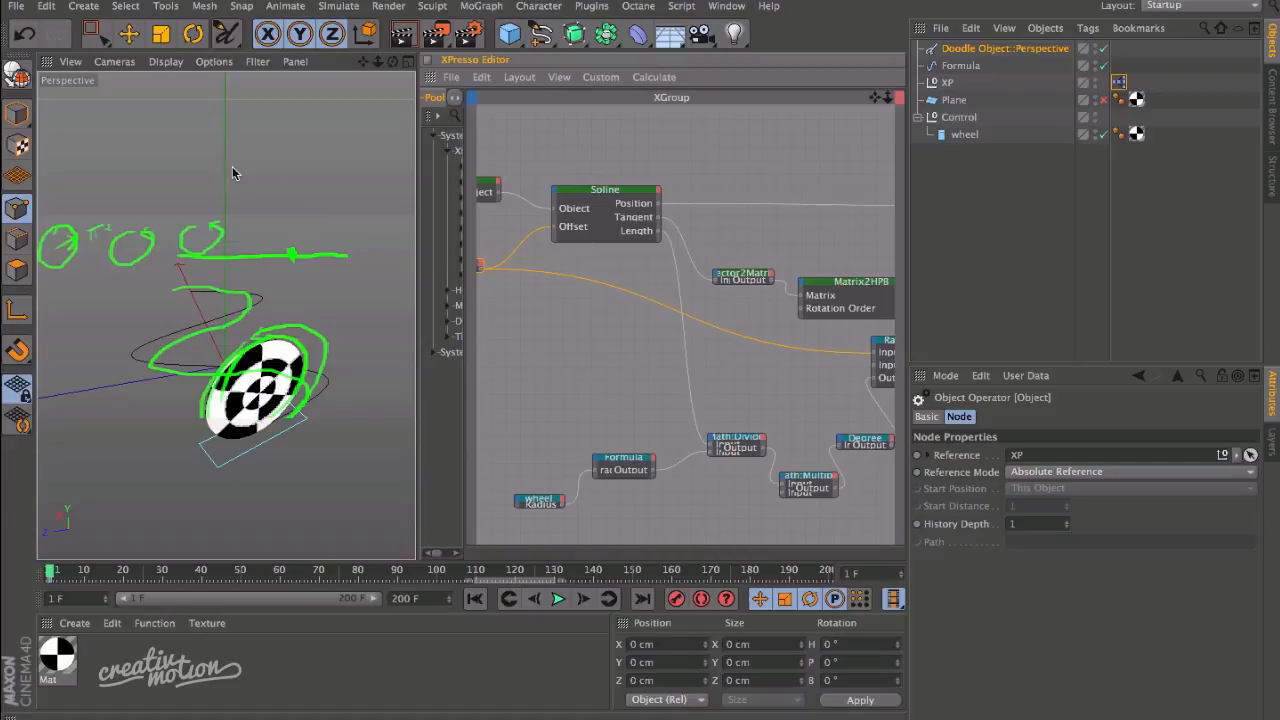
left_click_drag(865, 102, 607, 223)
left_click_drag(887, 98, 964, 84)
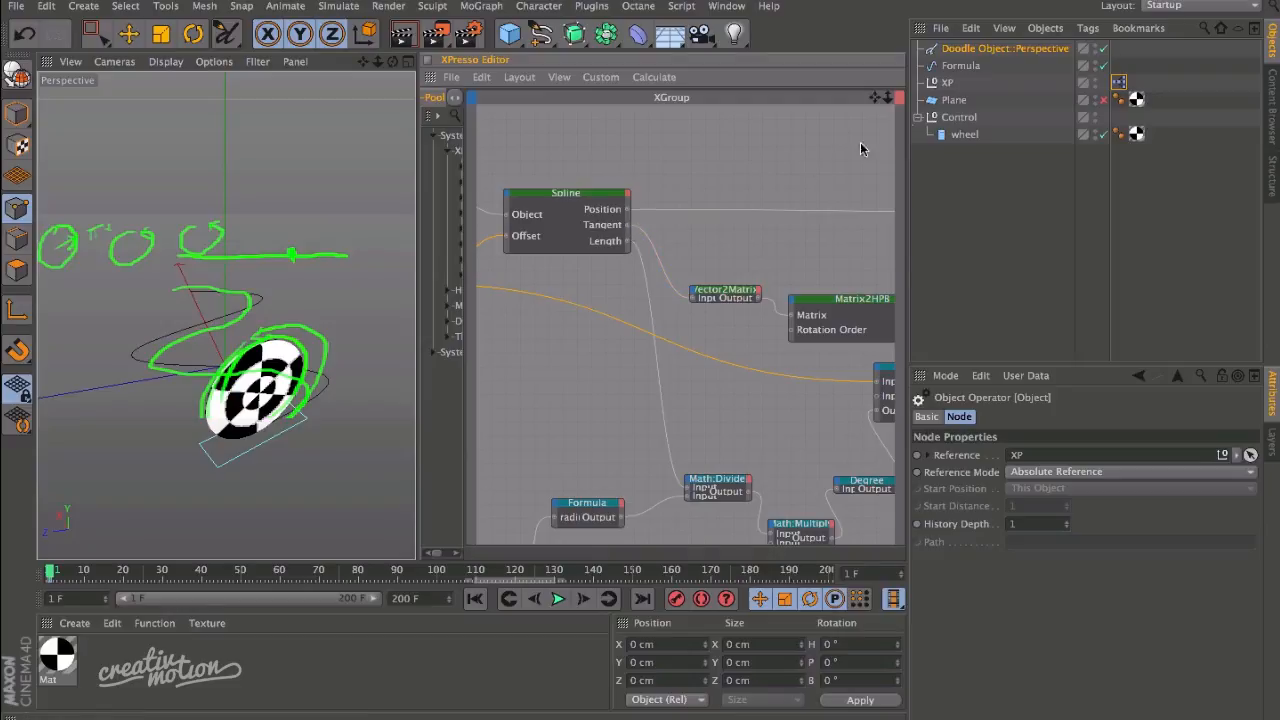
Reposition the Vector2Matrix node slightly between the Spline and Matrix2HPB nodes, showing its properties.
left_click_drag(876, 98, 872, 93)
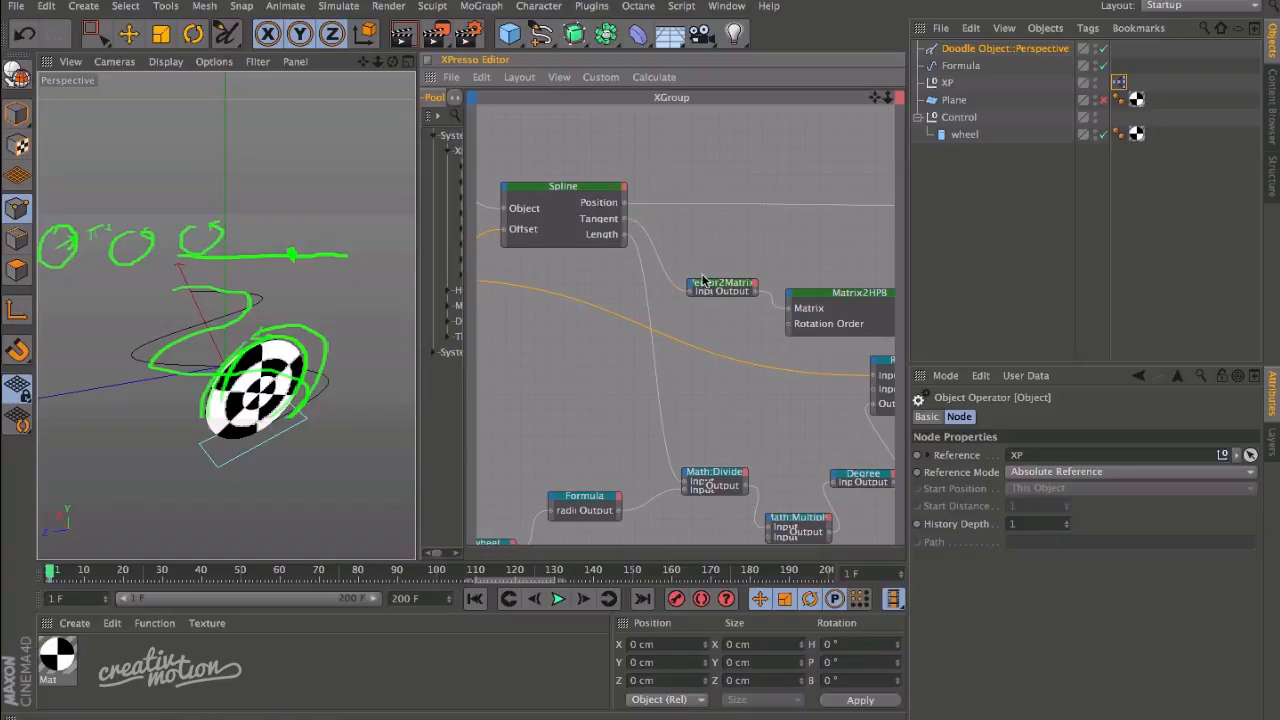
left_click_drag(720, 288, 716, 268)
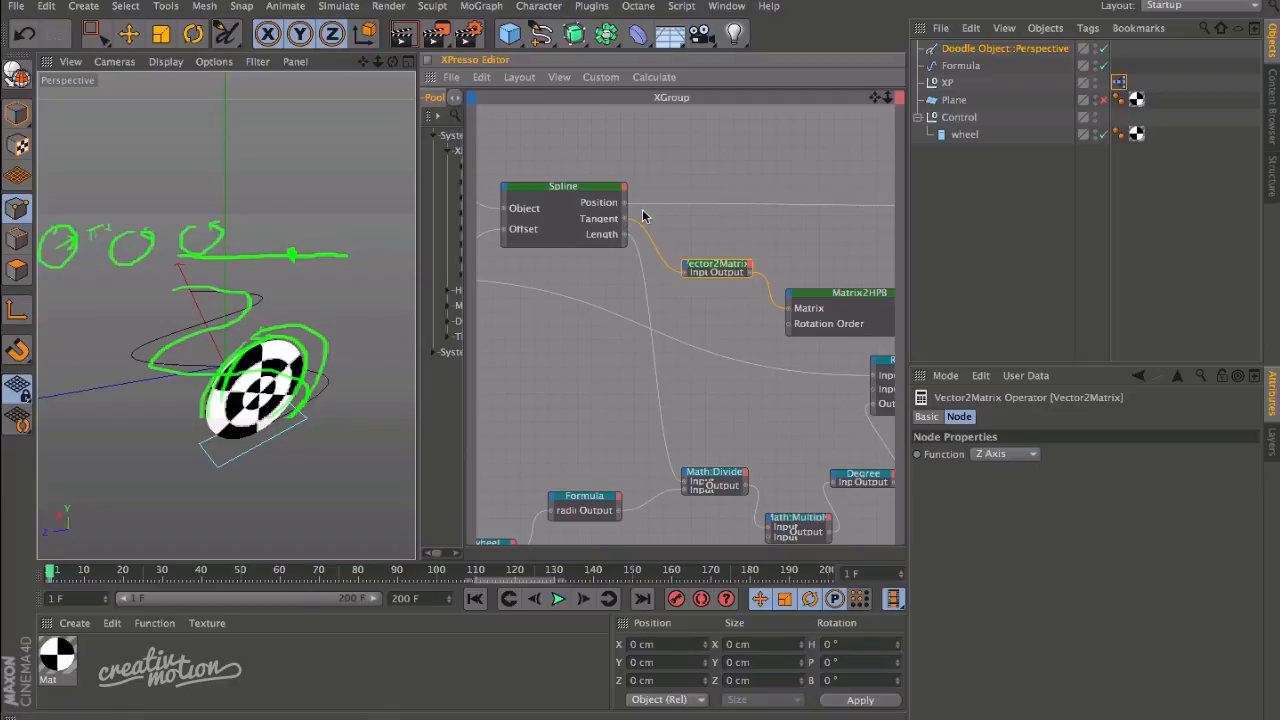
left_click_drag(733, 270, 722, 277)
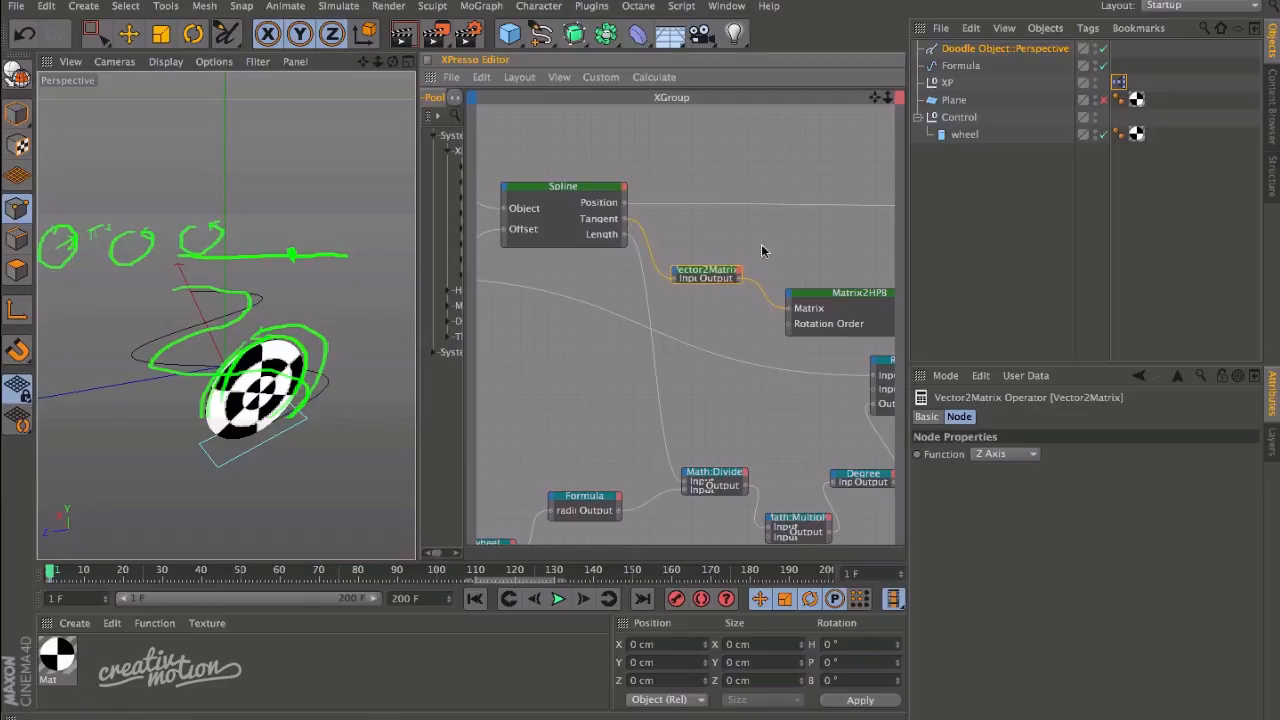
Nudge the Matrix2HPB node slightly and trace its H output to the Control node's Rotation . H input.
left_click_drag(876, 101, 711, 147)
left_click(680, 256)
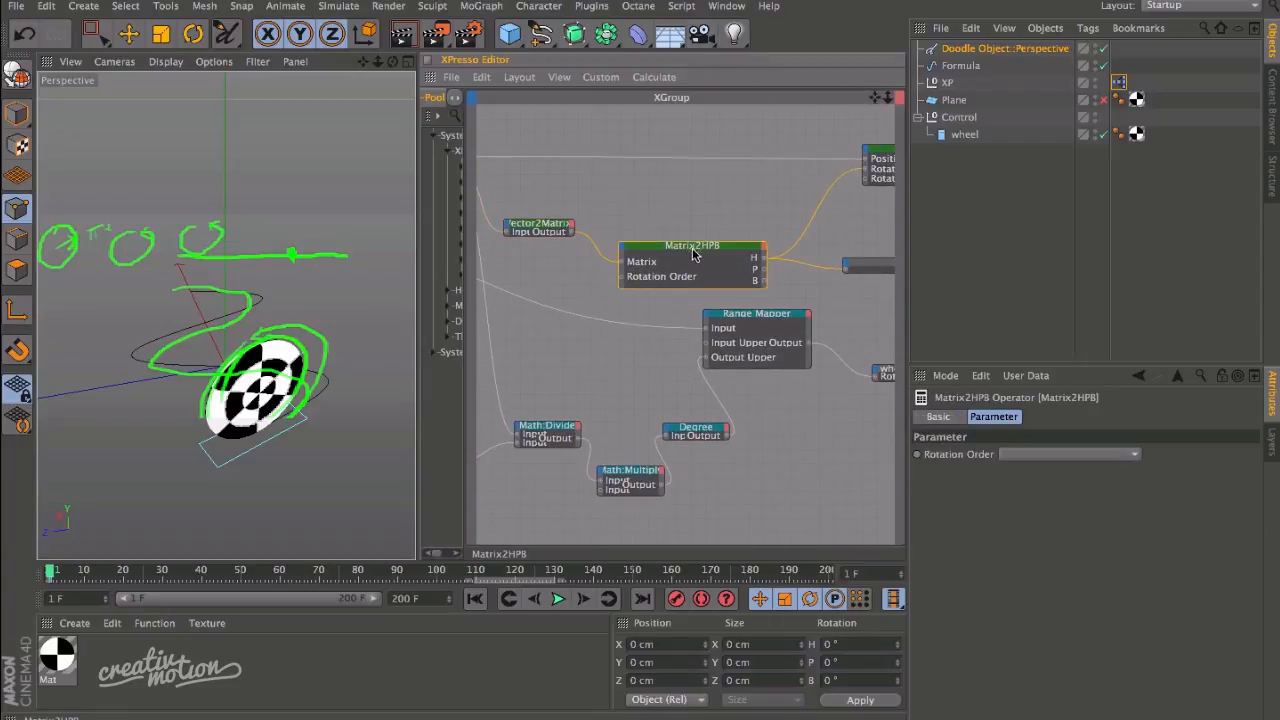
left_click_drag(703, 253, 696, 246)
left_click(544, 225)
left_click(656, 251)
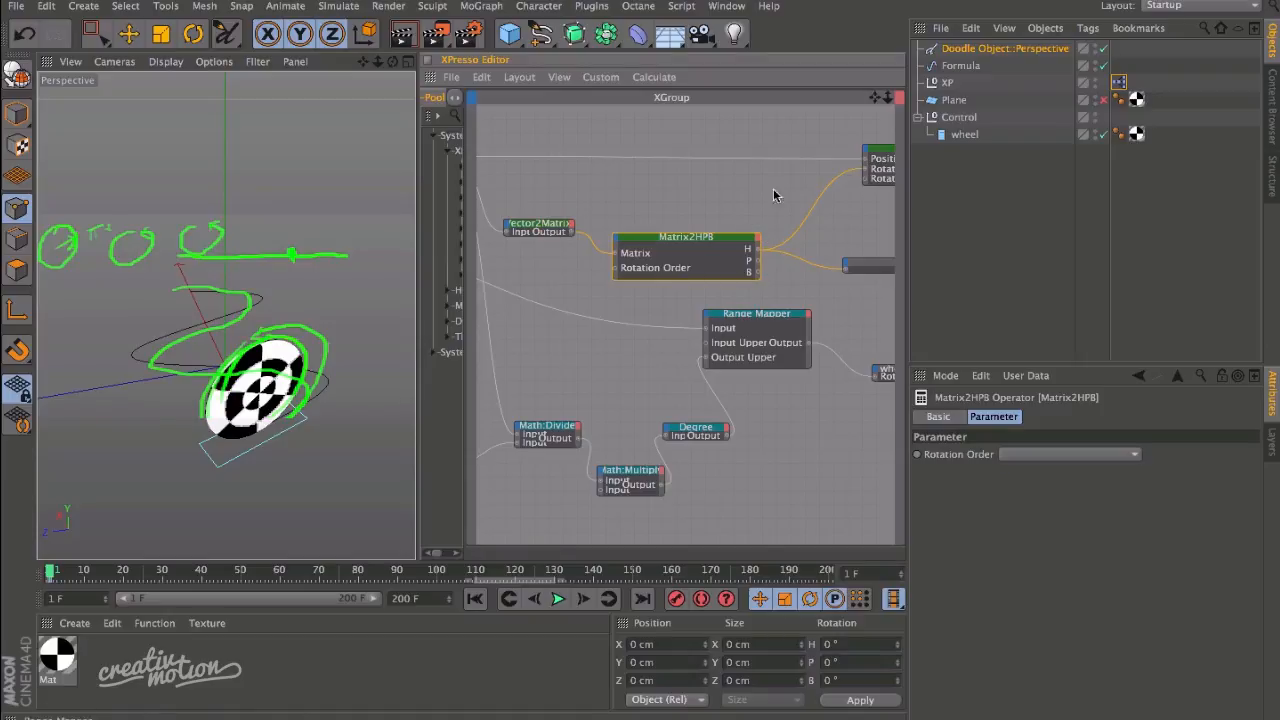
left_click_drag(877, 100, 786, 101)
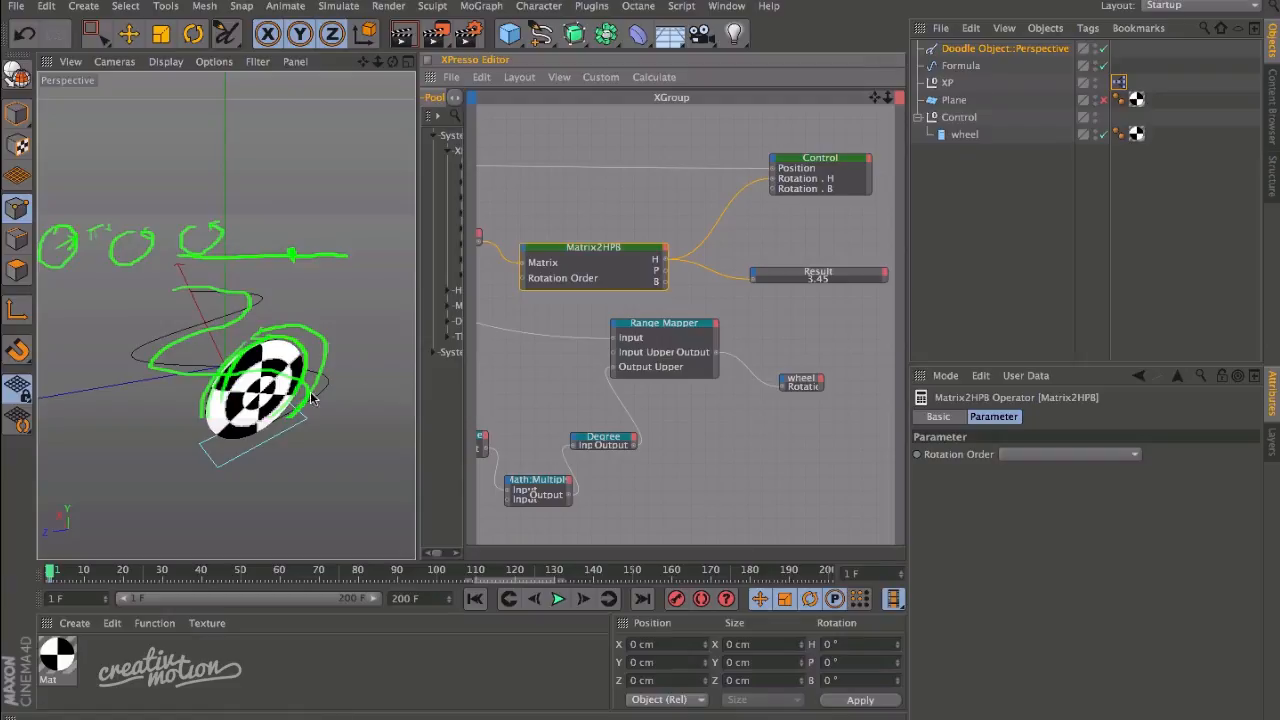
Review the spline setup back to the Formula and XP nodes feeding the Spline node.
left_click_drag(875, 98, 1059, 122)
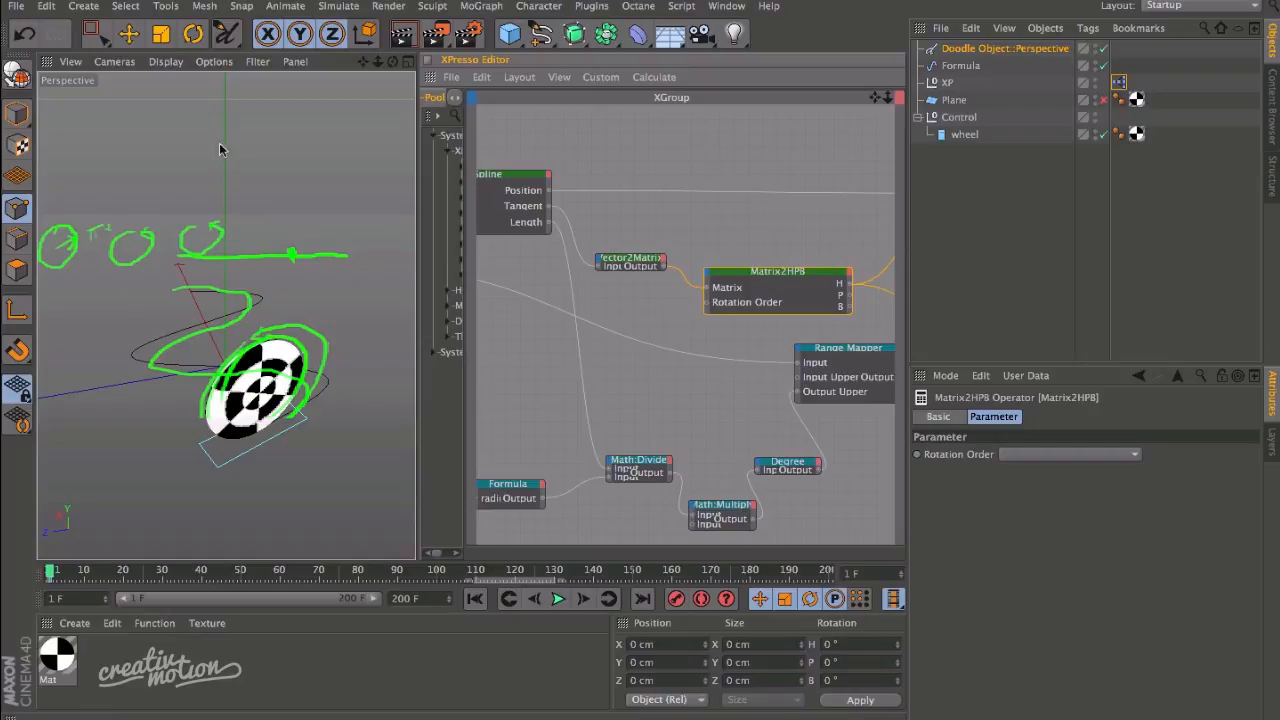
left_click_drag(874, 98, 796, 92)
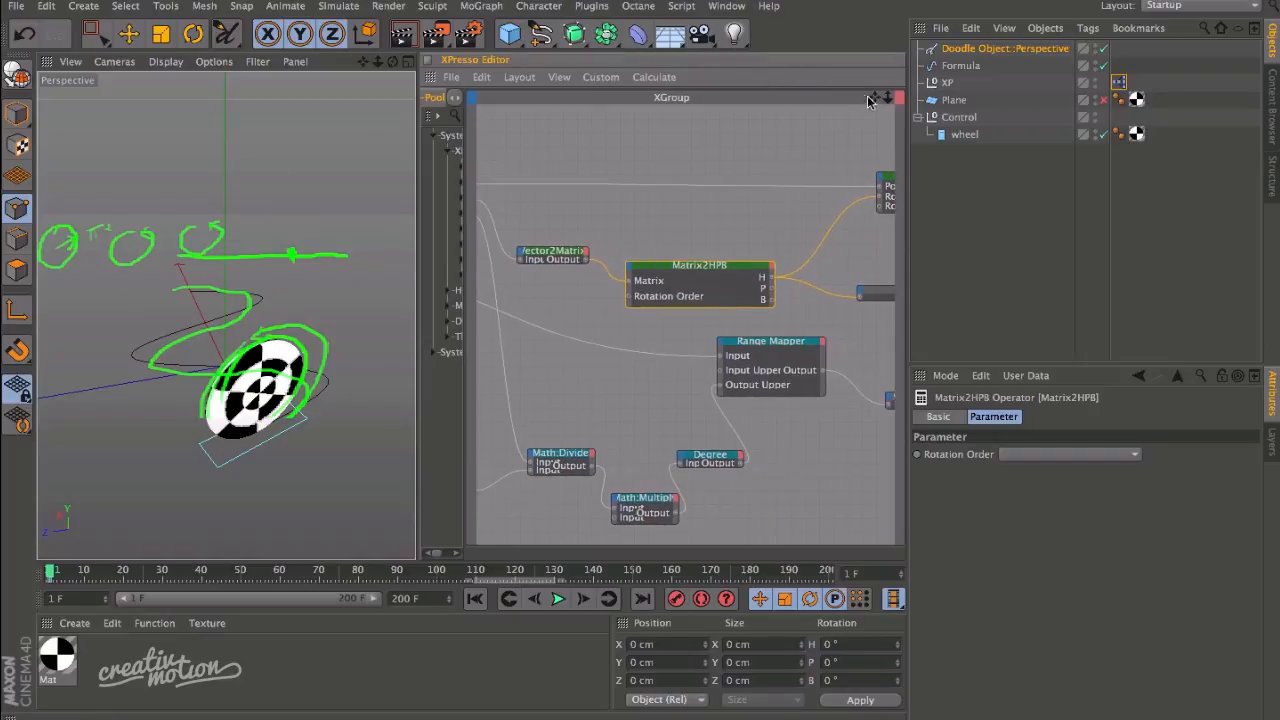
left_click_drag(887, 98, 1112, 84)
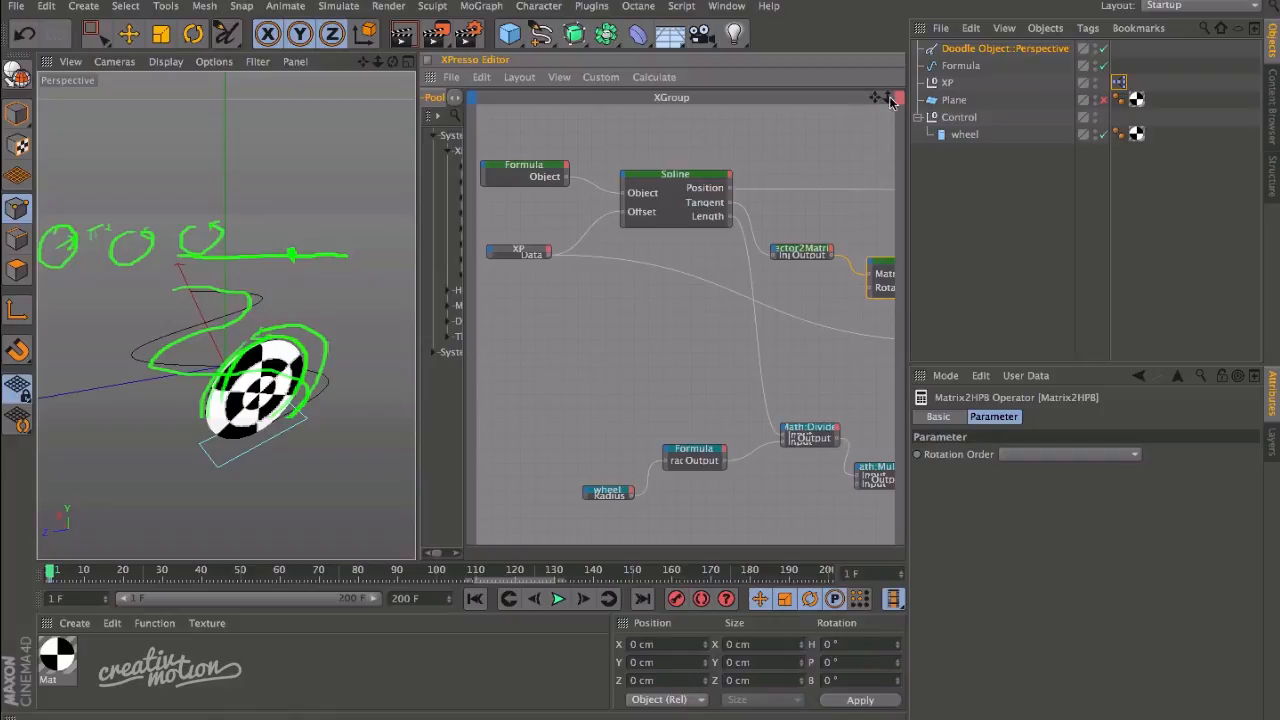
left_click_drag(892, 101, 892, 68)
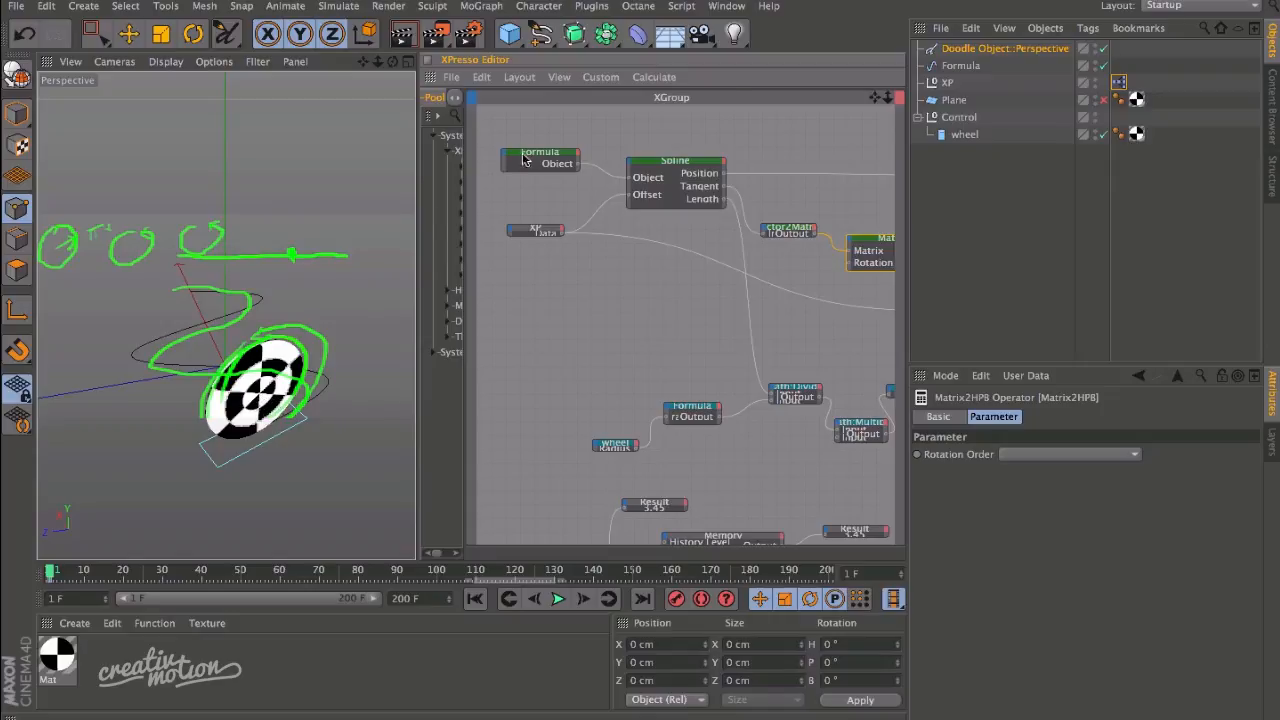
Clear the green doodles from the viewport and examine the Control node's Rotation . H links to the Result and Memory nodes.
left_click_drag(875, 98, 859, 0)
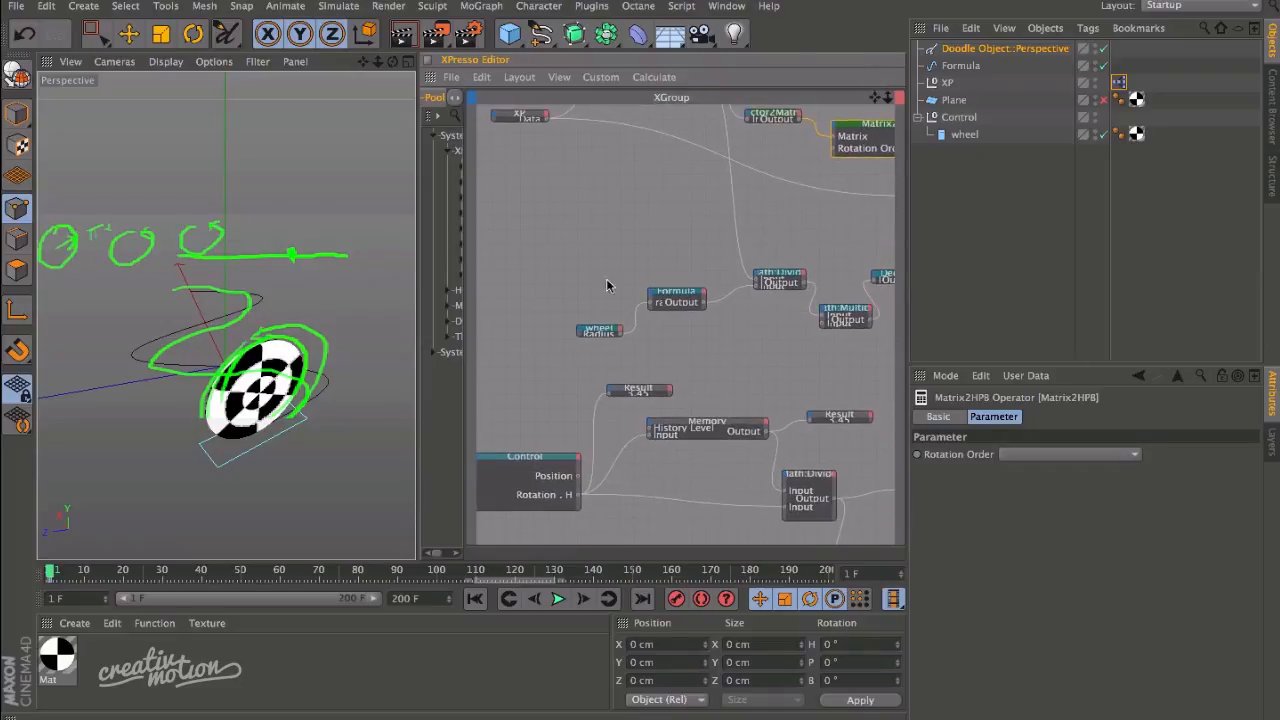
middle_click_drag(540, 352, 515, 255, "alt")
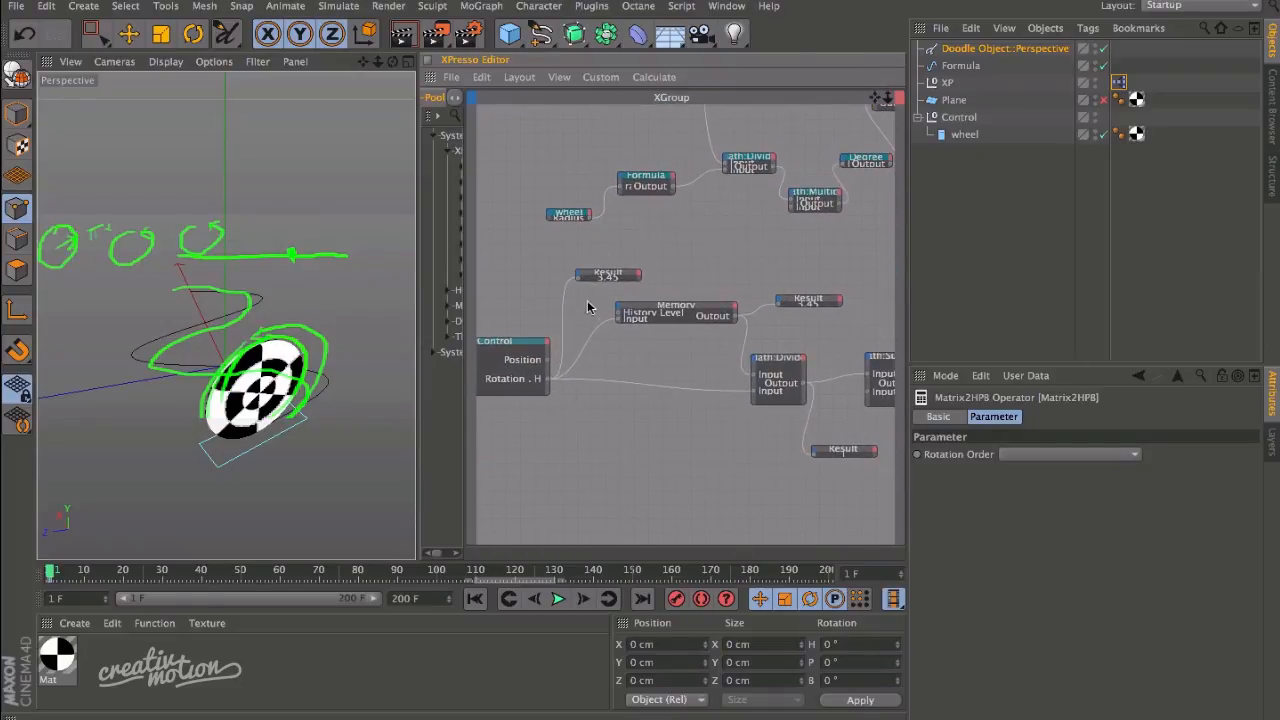
middle_click_drag(613, 218, 505, 319, "alt")
middle_click_drag(646, 248, 478, 322, "alt")
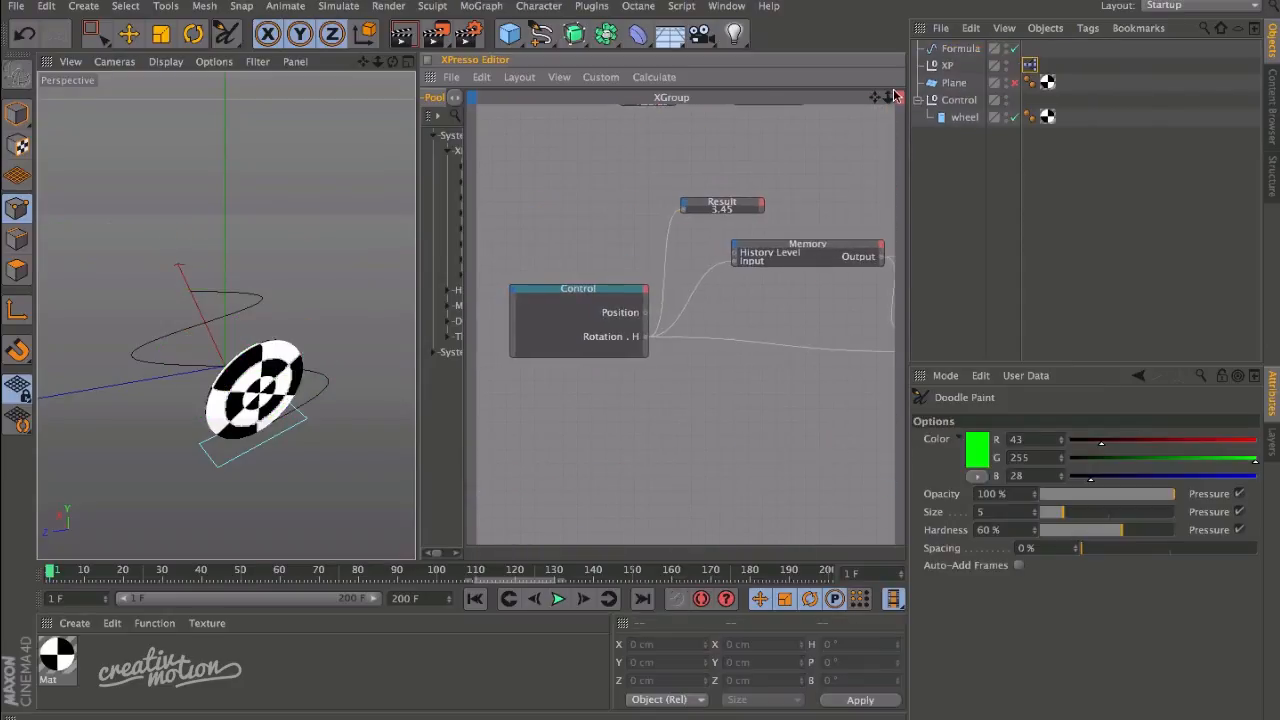
left_click_drag(881, 41, 878, 35)
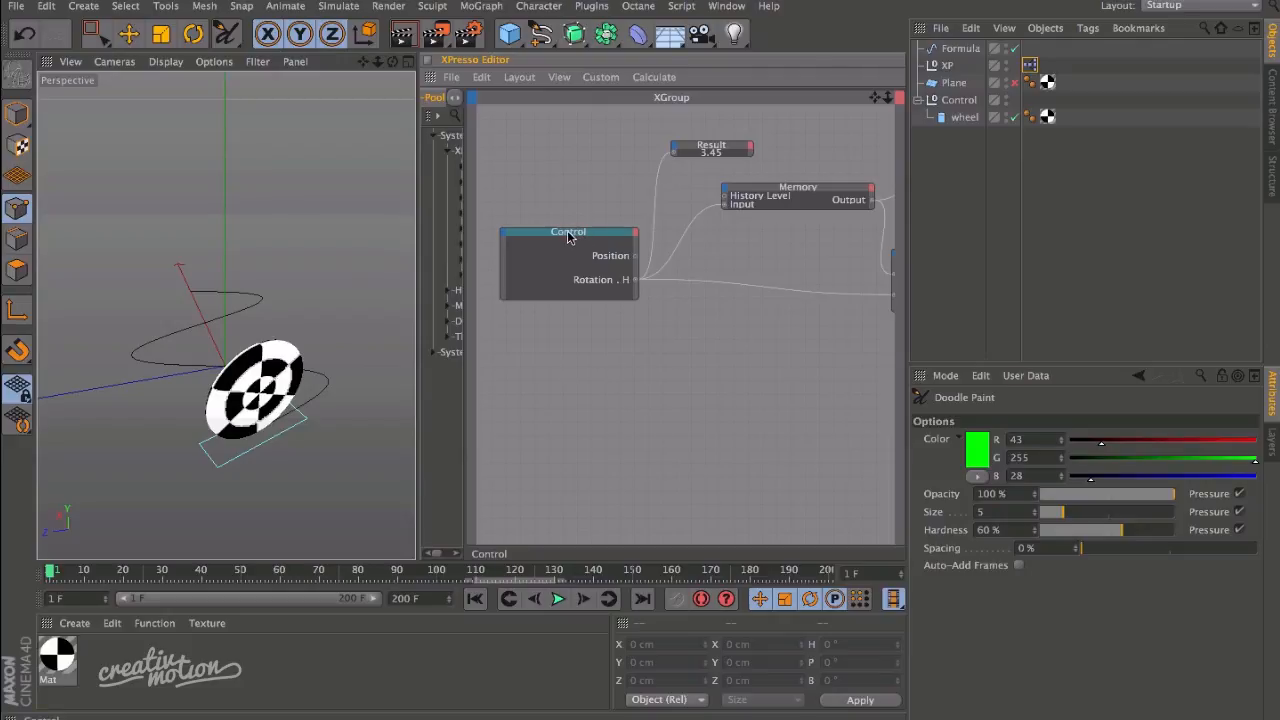
Shift the Control node slightly closer to the Memory node and doodle green strokes beside the wheel in the viewport.
mouse_move(567, 236)
left_mouse_down()
mouse_move(580, 251)
mouse_move(570, 237)
left_mouse_up()
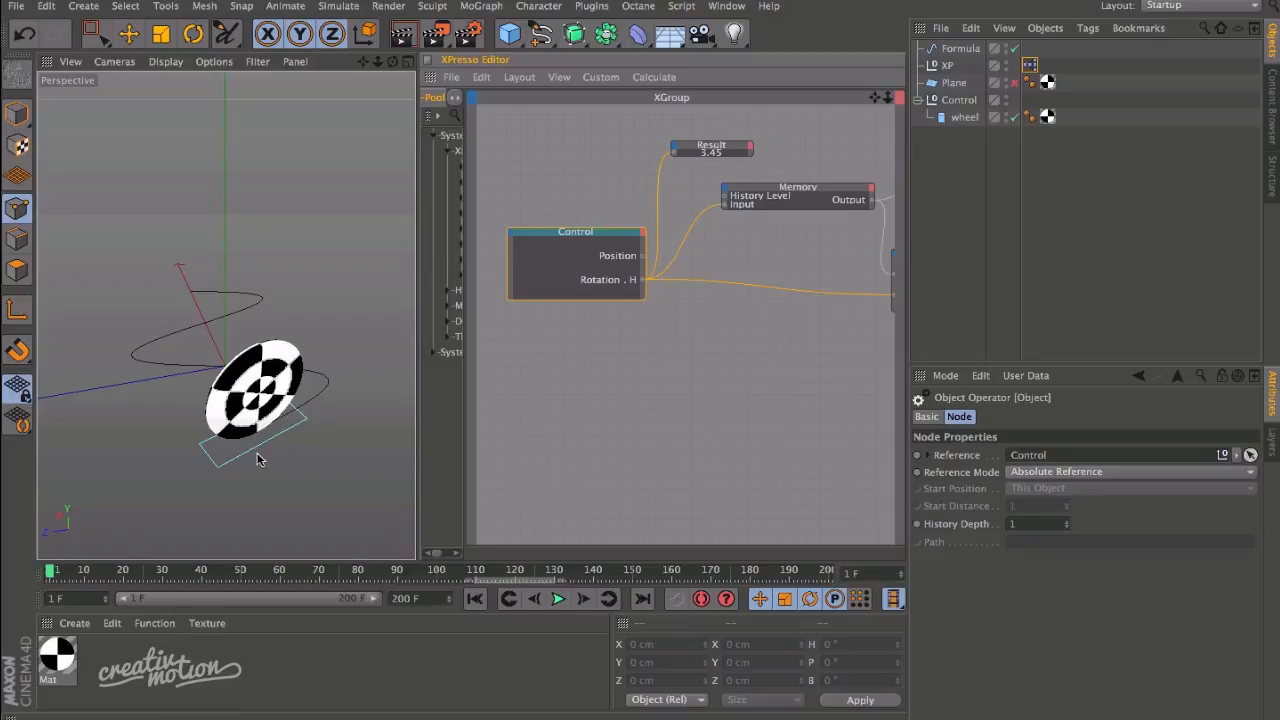
left_click(306, 424)
mouse_move(318, 411)
left_mouse_down()
mouse_move(370, 384)
mouse_move(352, 390)
left_mouse_up()
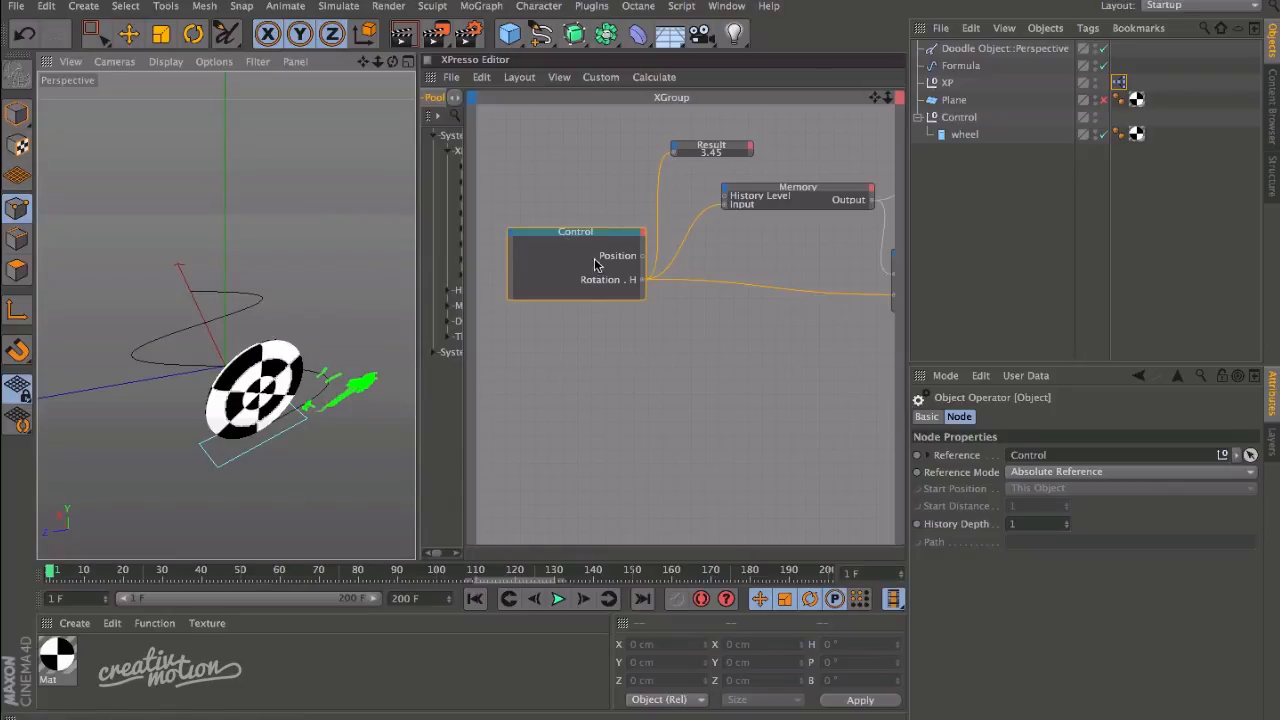
Inspect the Memory node's settings and shift the Control and Memory nodes slightly in the XPresso graph.
left_click(797, 211)
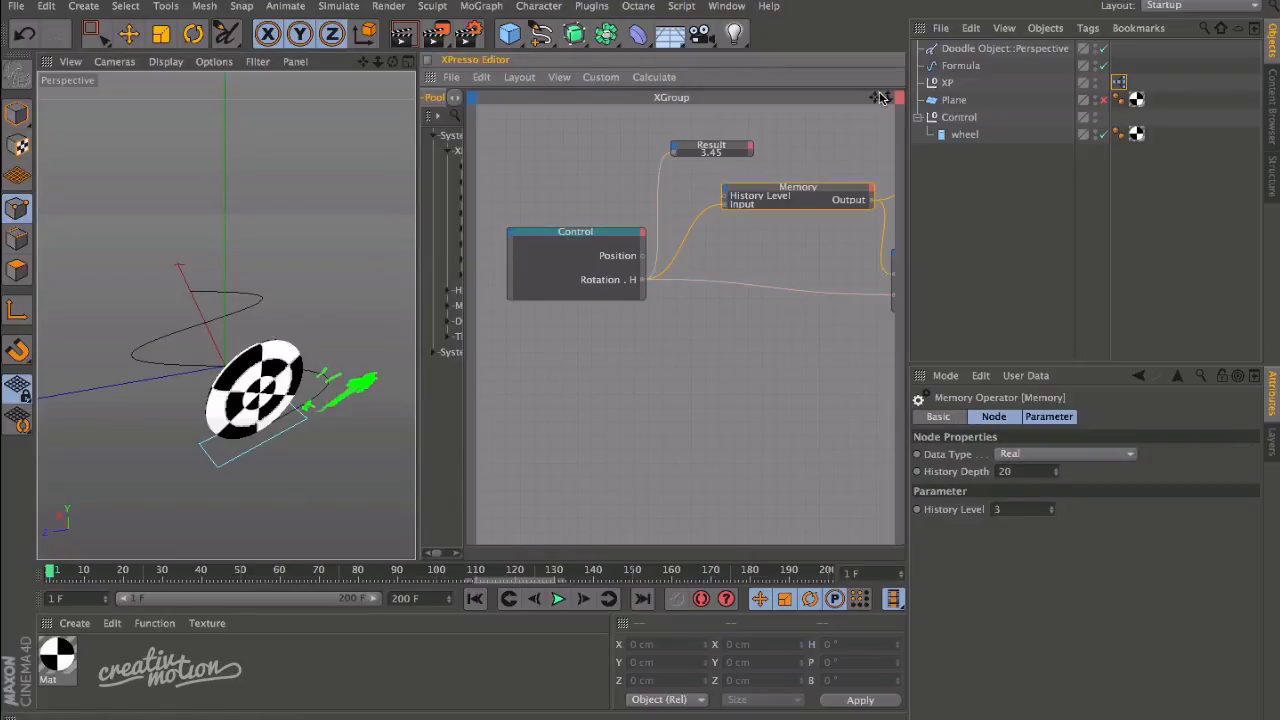
left_click_drag(877, 98, 851, 97)
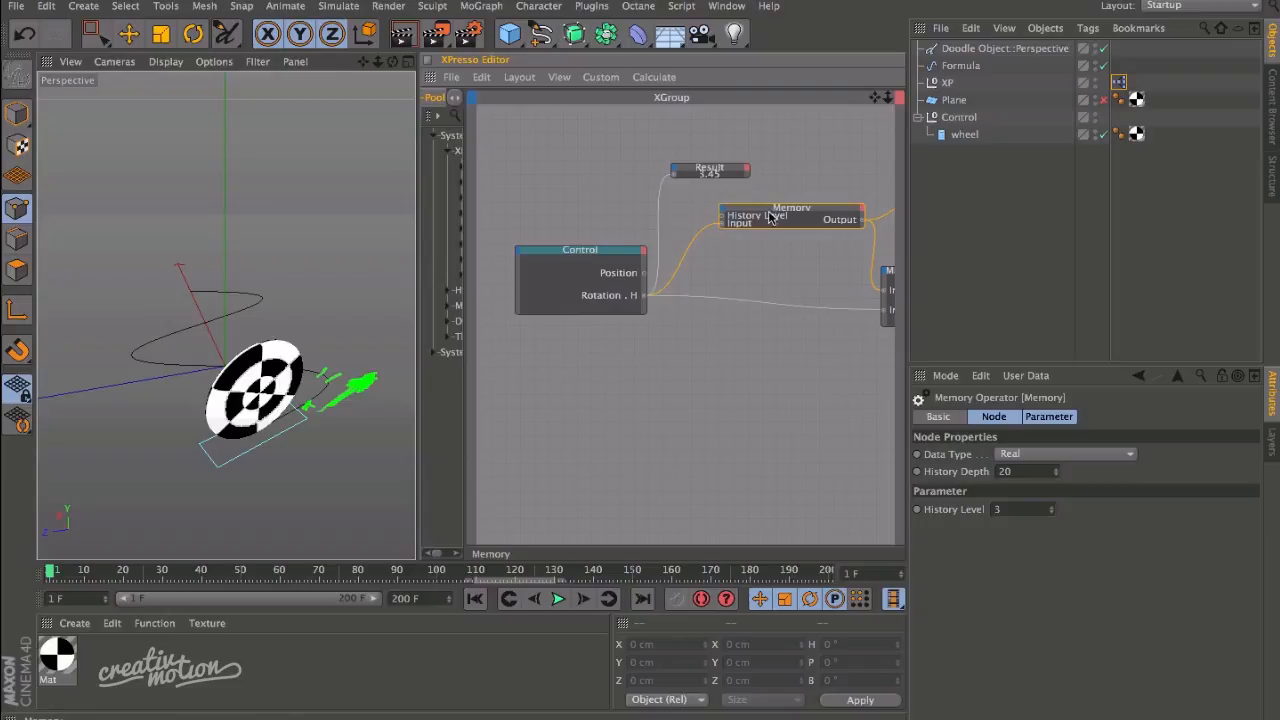
left_click_drag(618, 254, 602, 254)
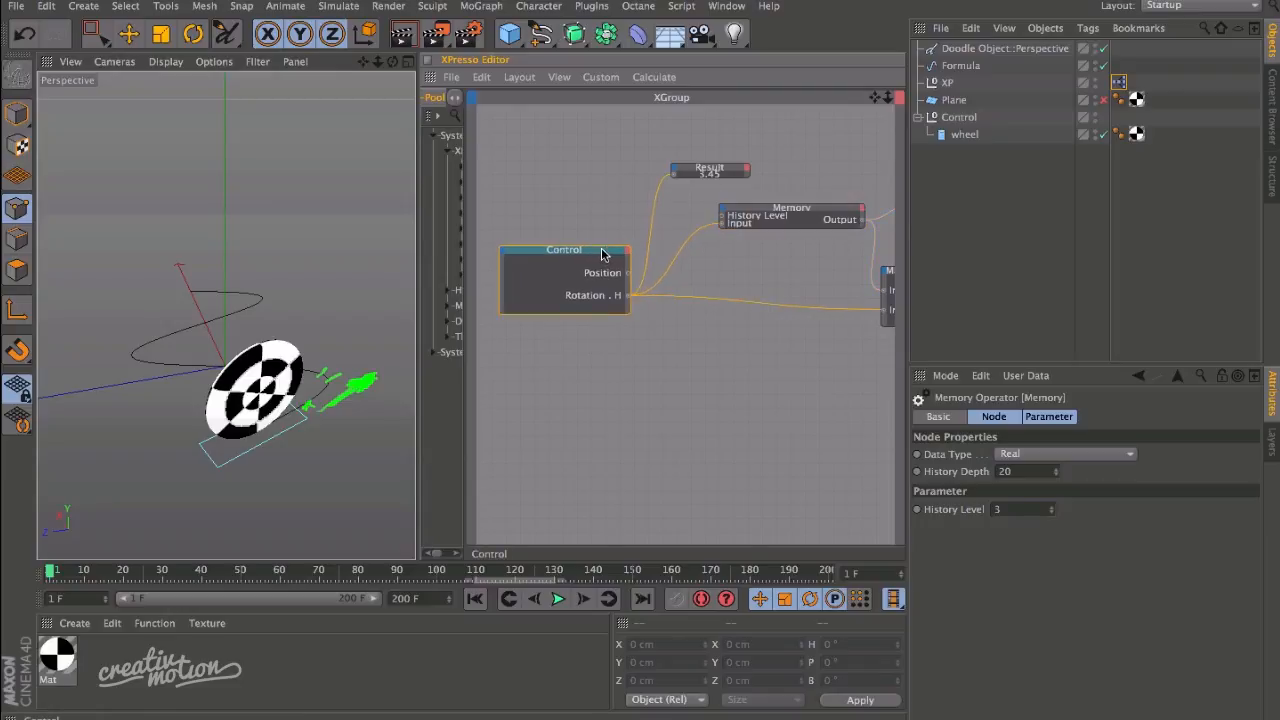
left_click_drag(804, 213, 773, 228)
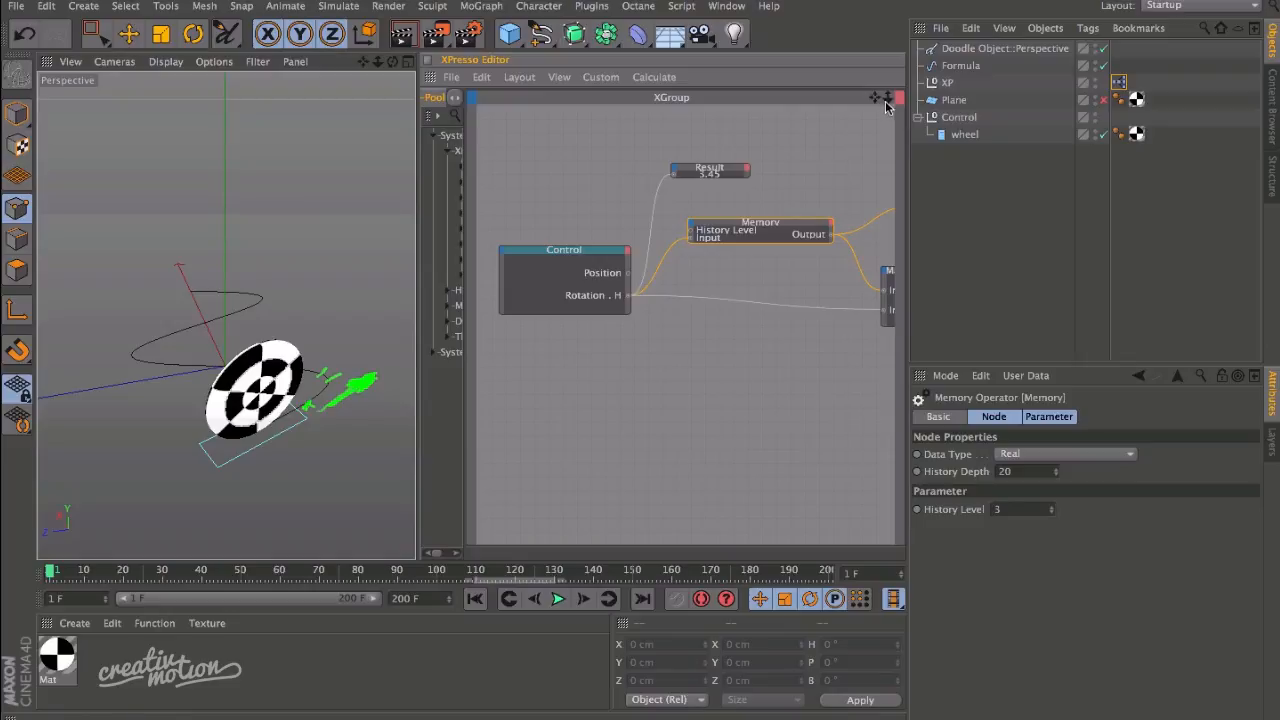
Nudge the Memory node and its Result node, and link an additional Result node to the Control node's Rotation . H output.
mouse_move(876, 97)
left_mouse_down()
mouse_move(838, 91)
mouse_move(799, 140)
mouse_move(880, 91)
left_mouse_up()
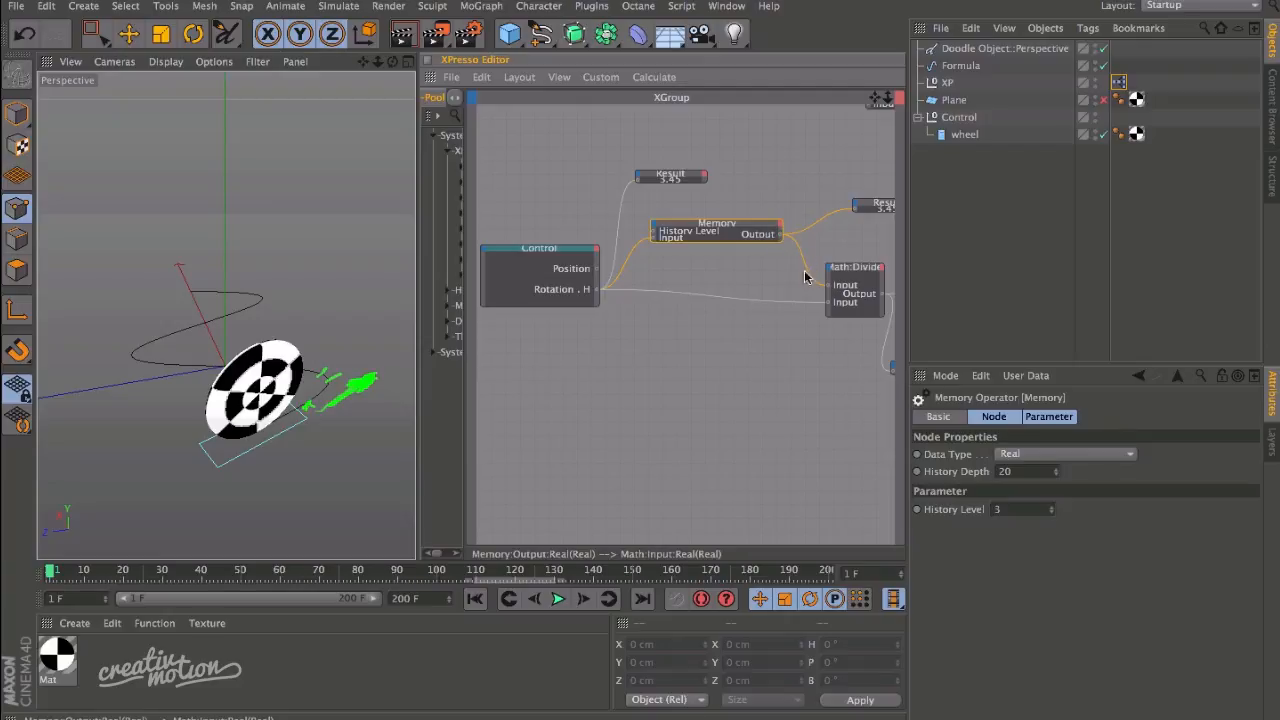
left_click_drag(755, 228, 747, 224)
left_click_drag(869, 205, 599, 290)
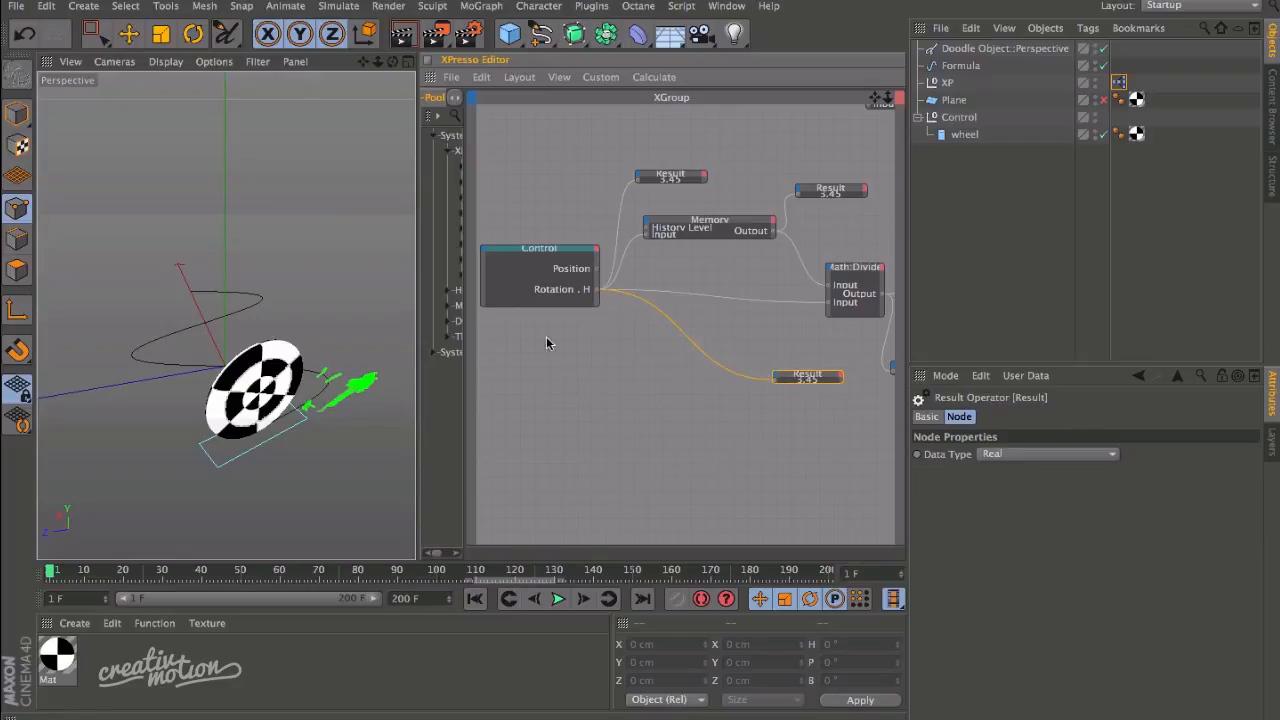
Scrub the timeline to frame 31 and back to frame 14 to compare the Memory output with the current Rotation . H value.
left_click_drag(52, 571, 176, 545)
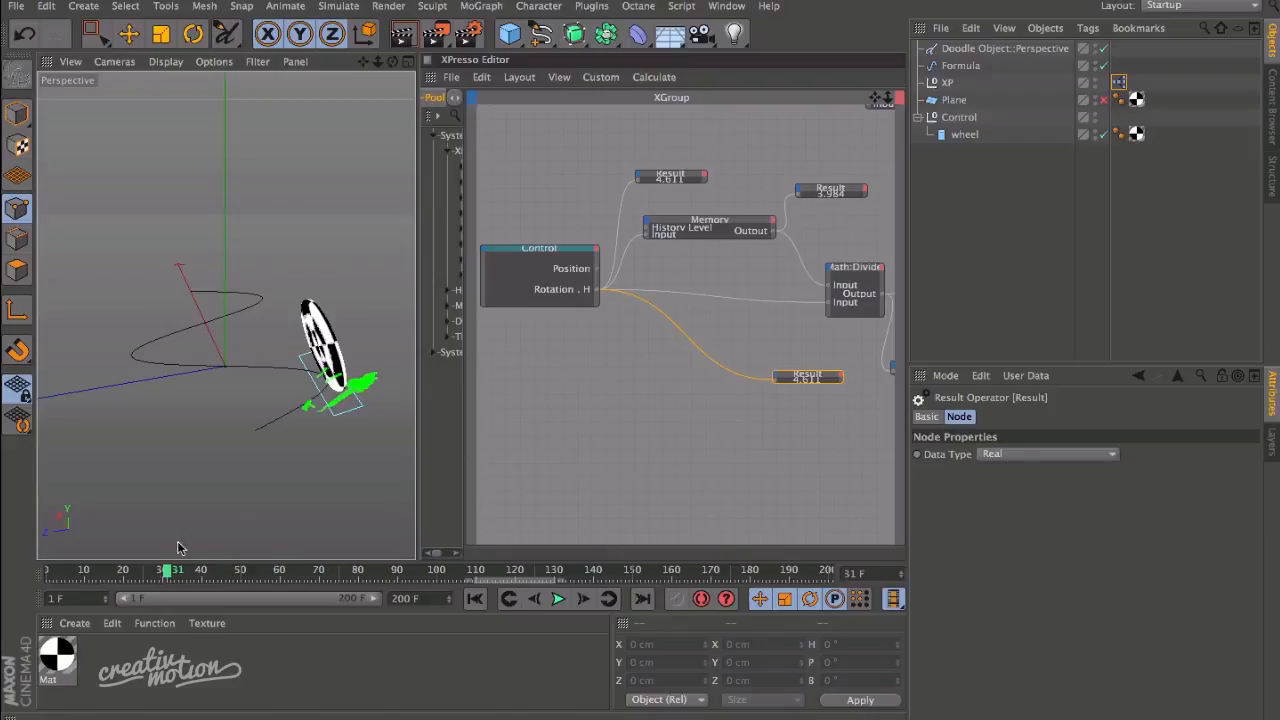
left_click_drag(165, 573, 99, 582)
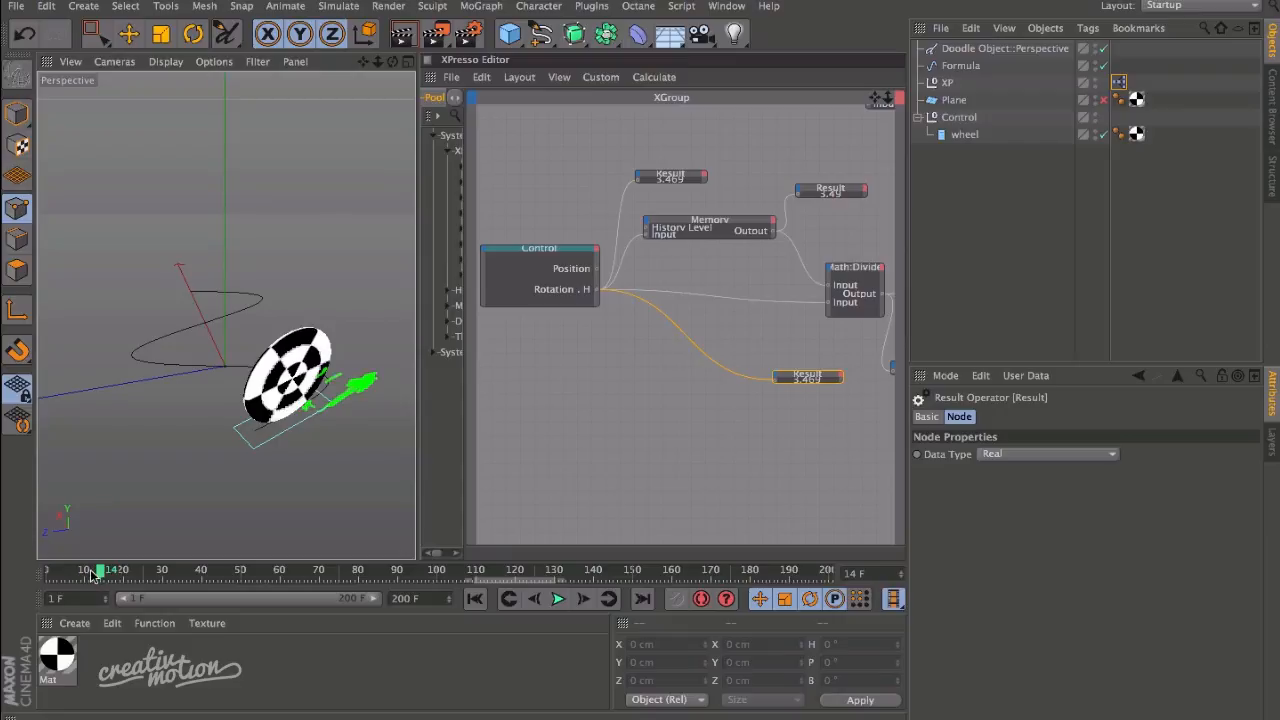
left_click(737, 227)
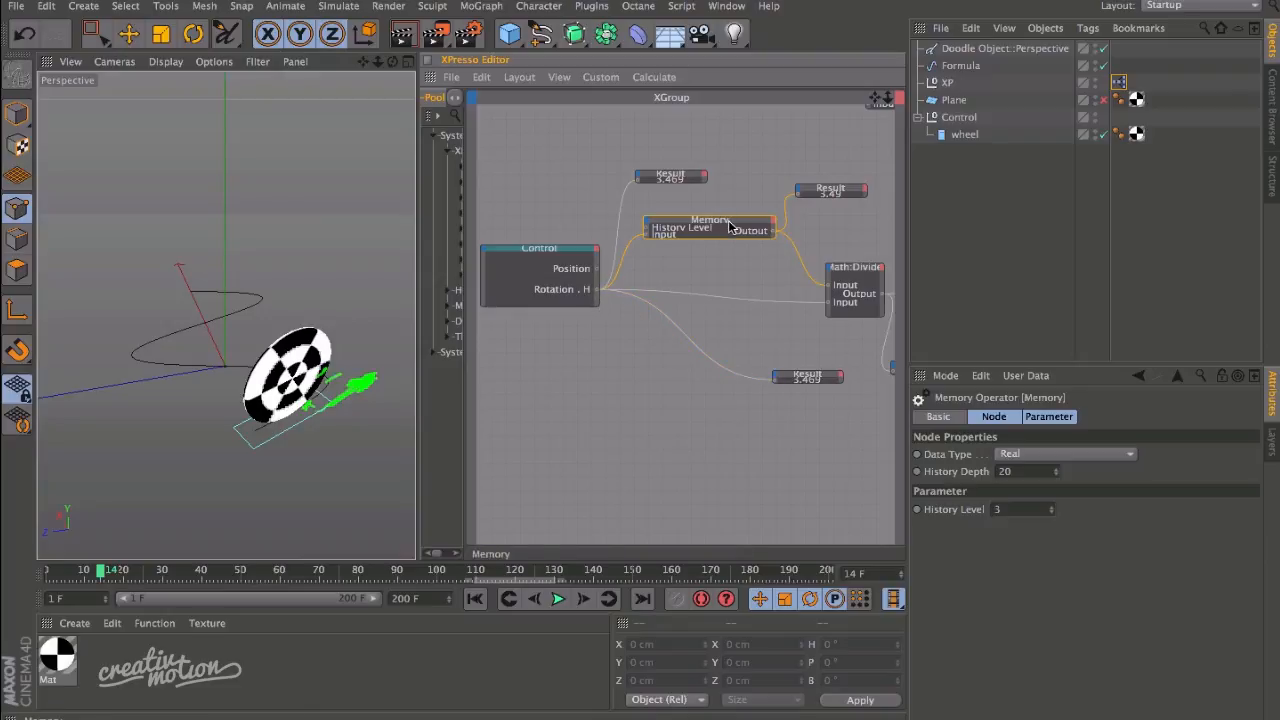
Nudge the Result nodes for the Memory and Rotation . H outputs, and widen the Math:Divide Result node.
left_click_drag(847, 194, 841, 204)
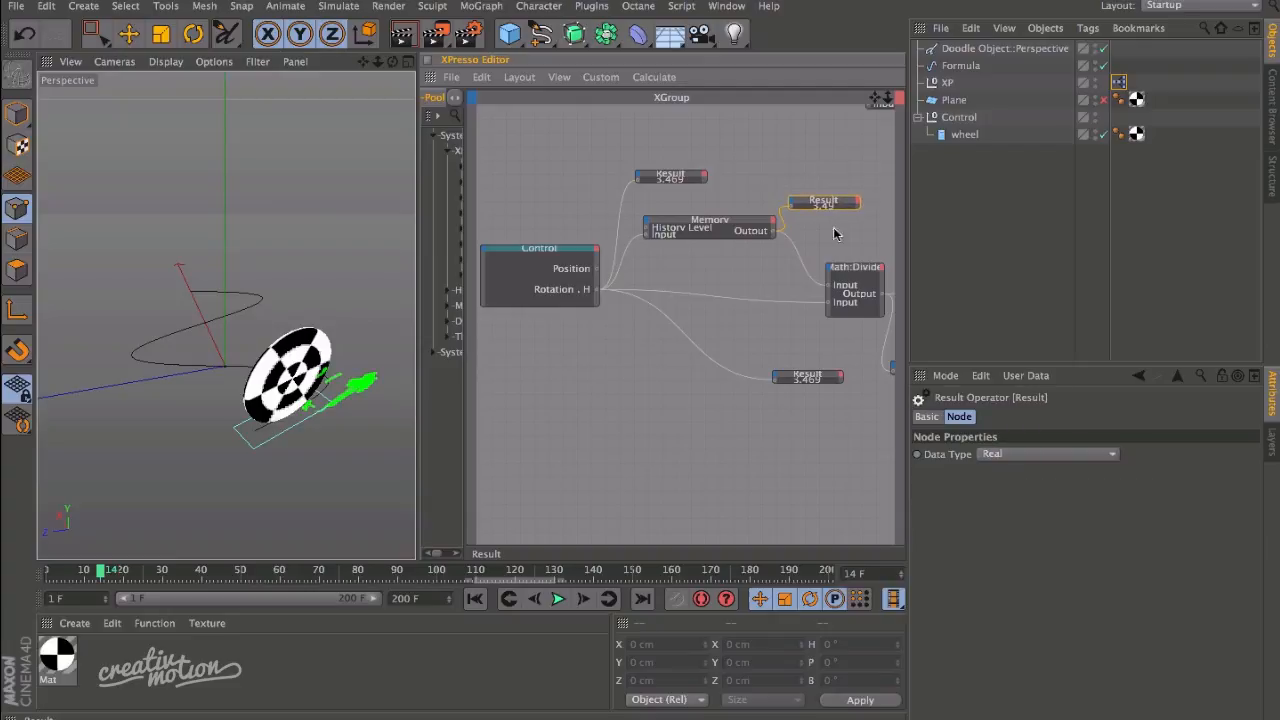
left_click_drag(803, 377, 799, 372)
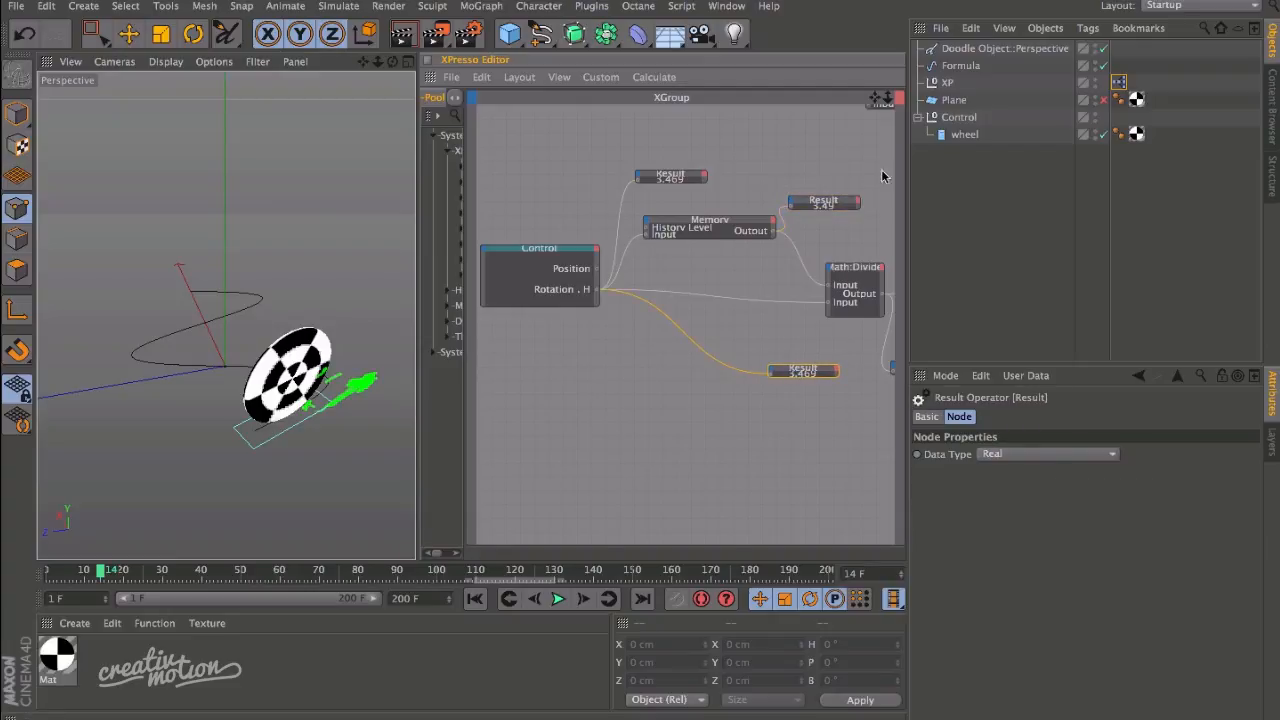
left_click_drag(833, 203, 833, 194)
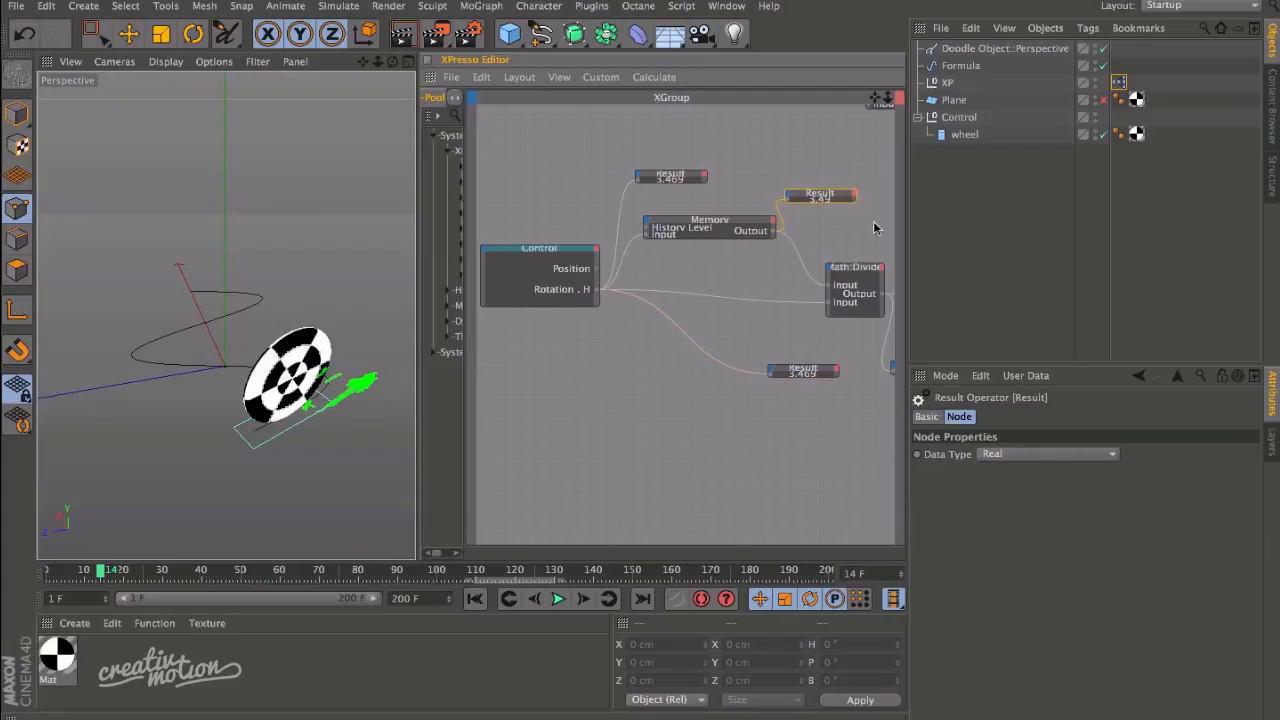
left_click_drag(876, 98, 766, 108)
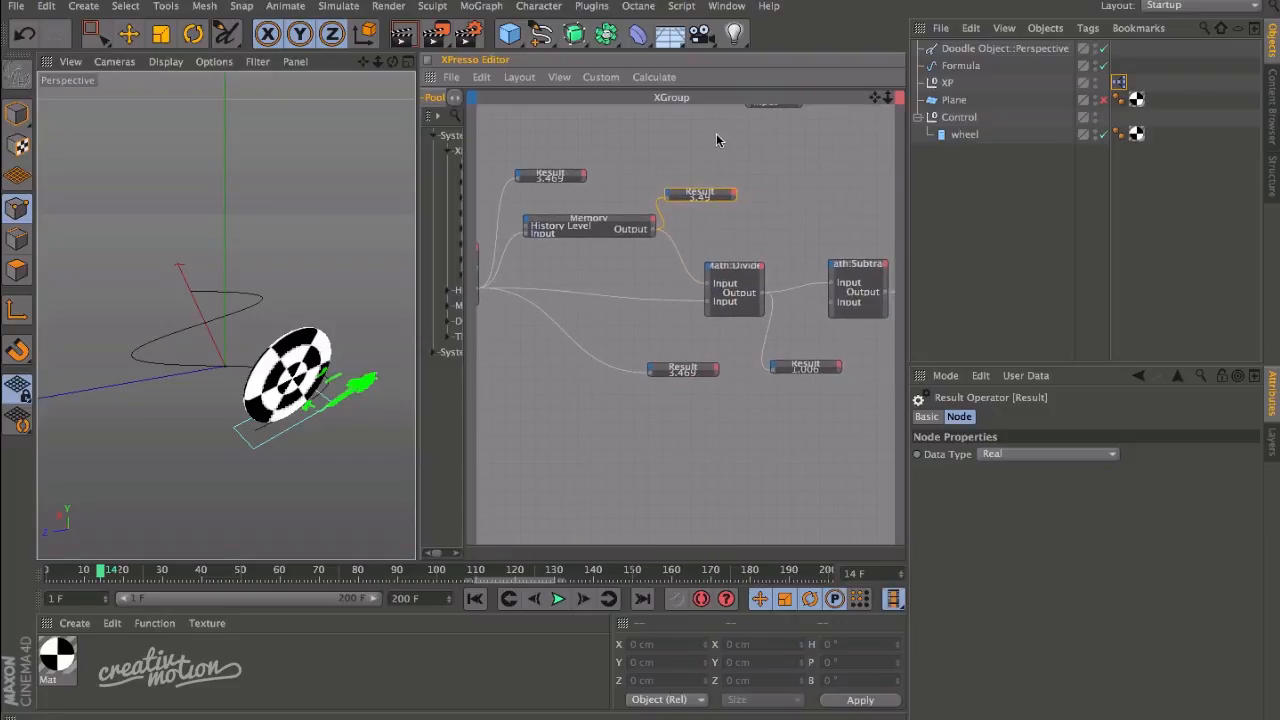
left_click_drag(800, 369, 878, 362)
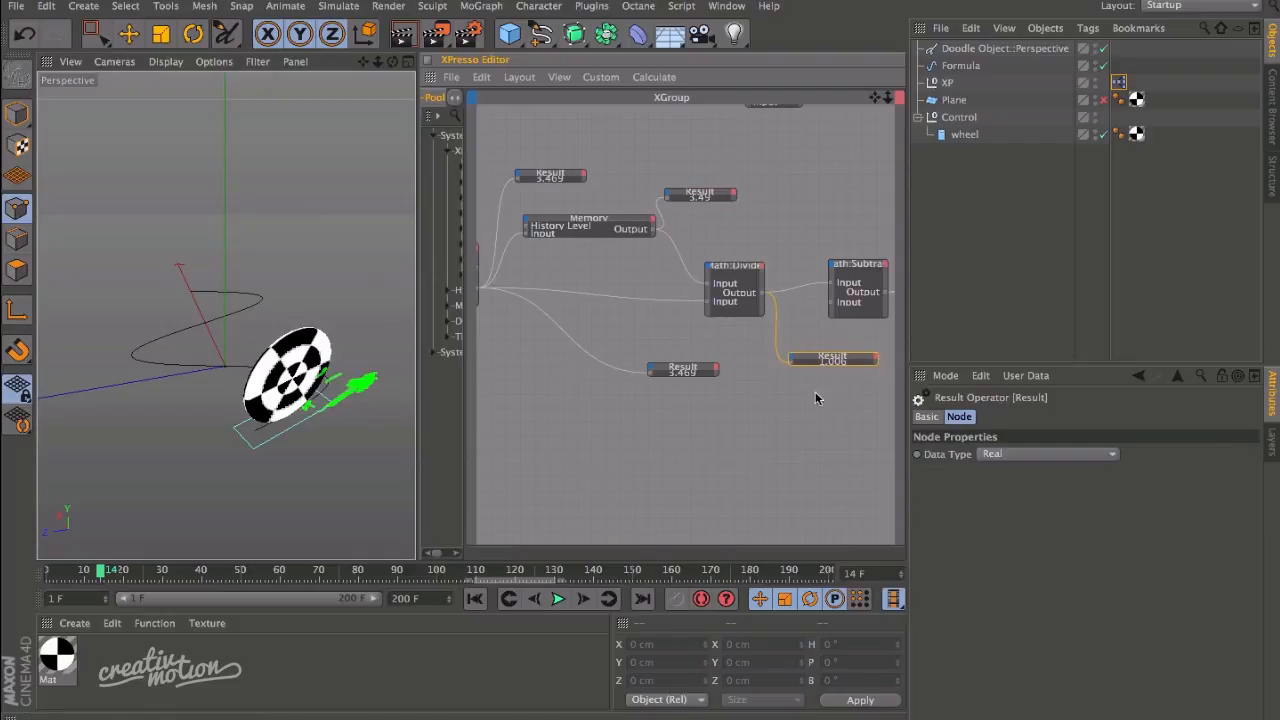
Play the animation from frame 1, scrub back to the start, and examine how the Math:Divide Result feeds Math:Subtract.
left_click(475, 598)
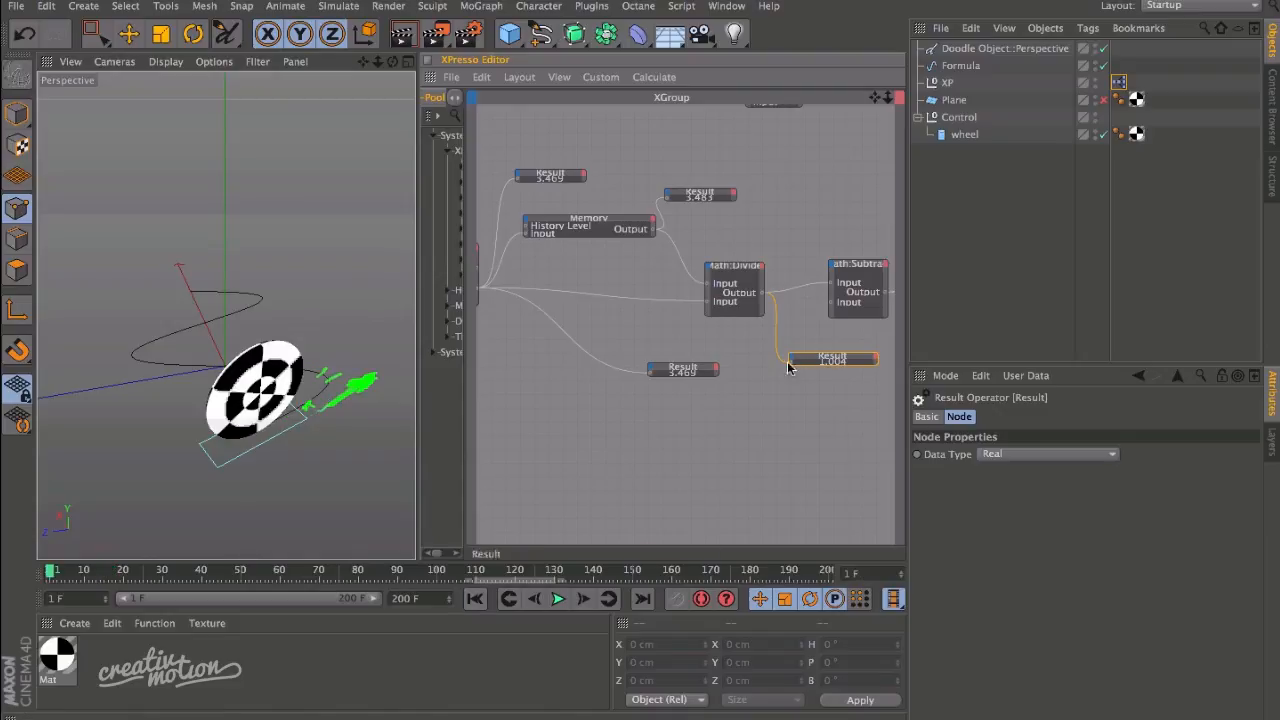
left_click_drag(888, 98, 680, 75)
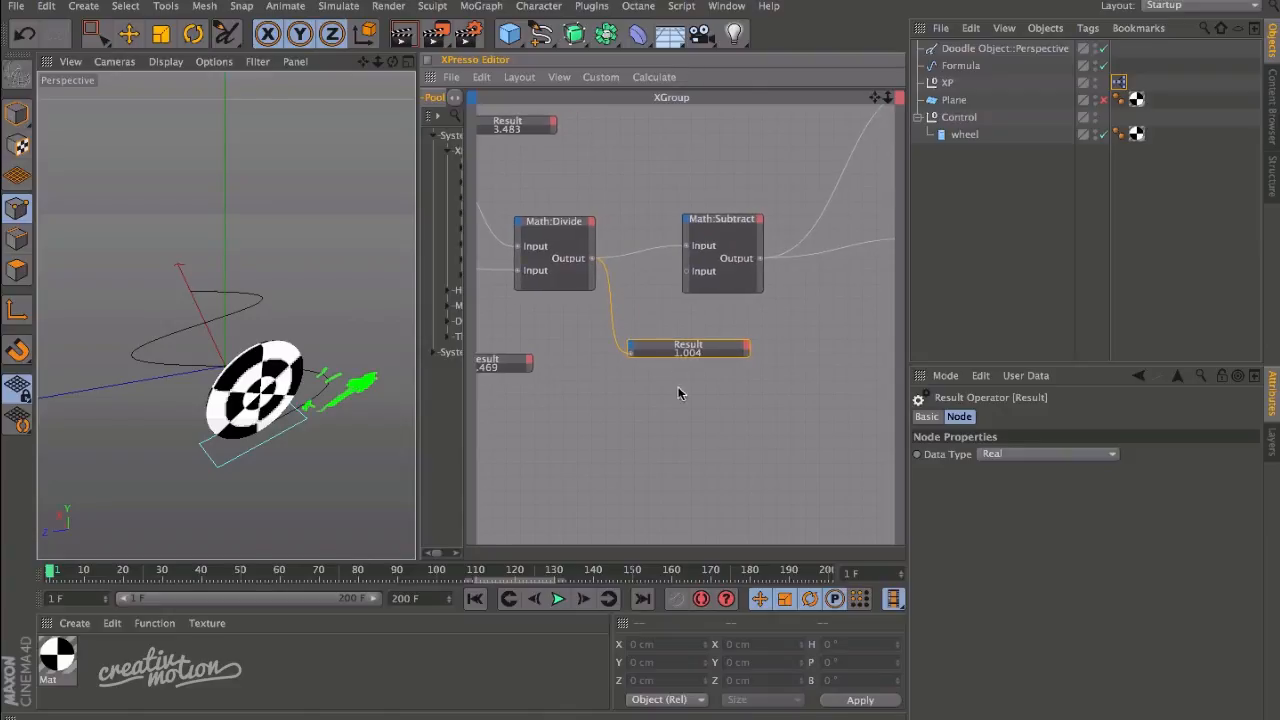
left_click(553, 599)
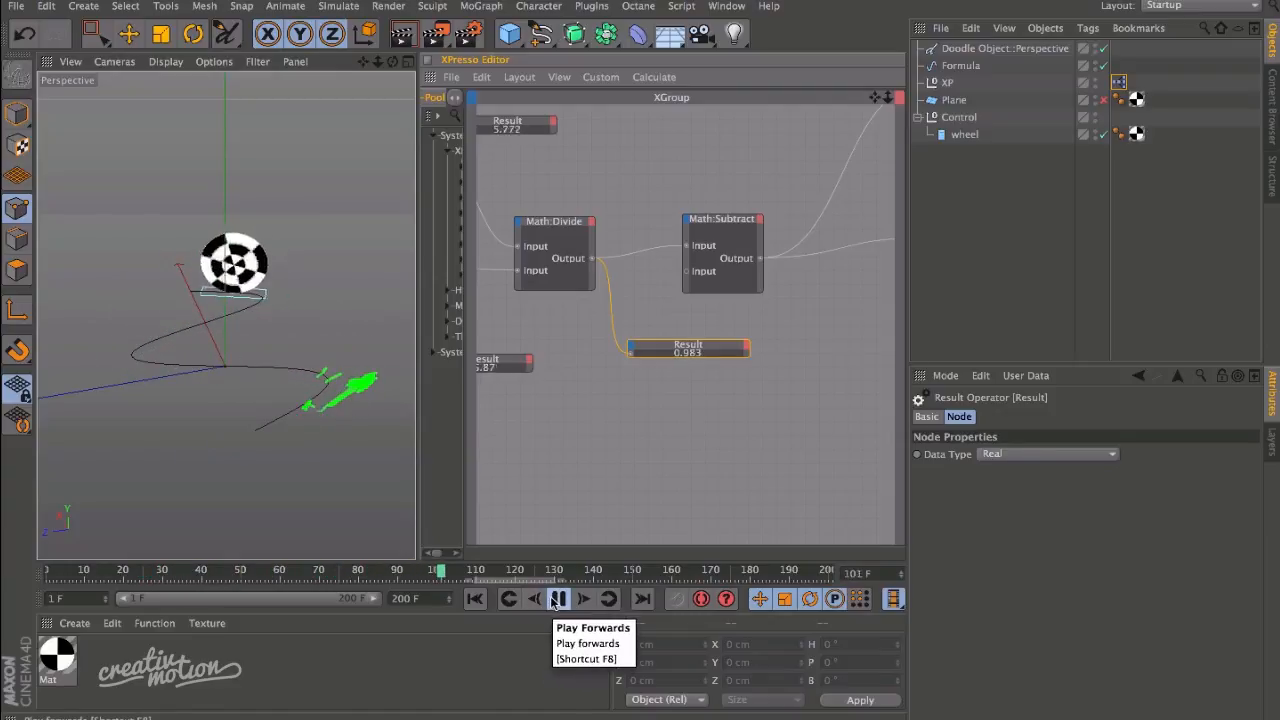
left_click(555, 599)
left_click_drag(573, 572, 115, 497)
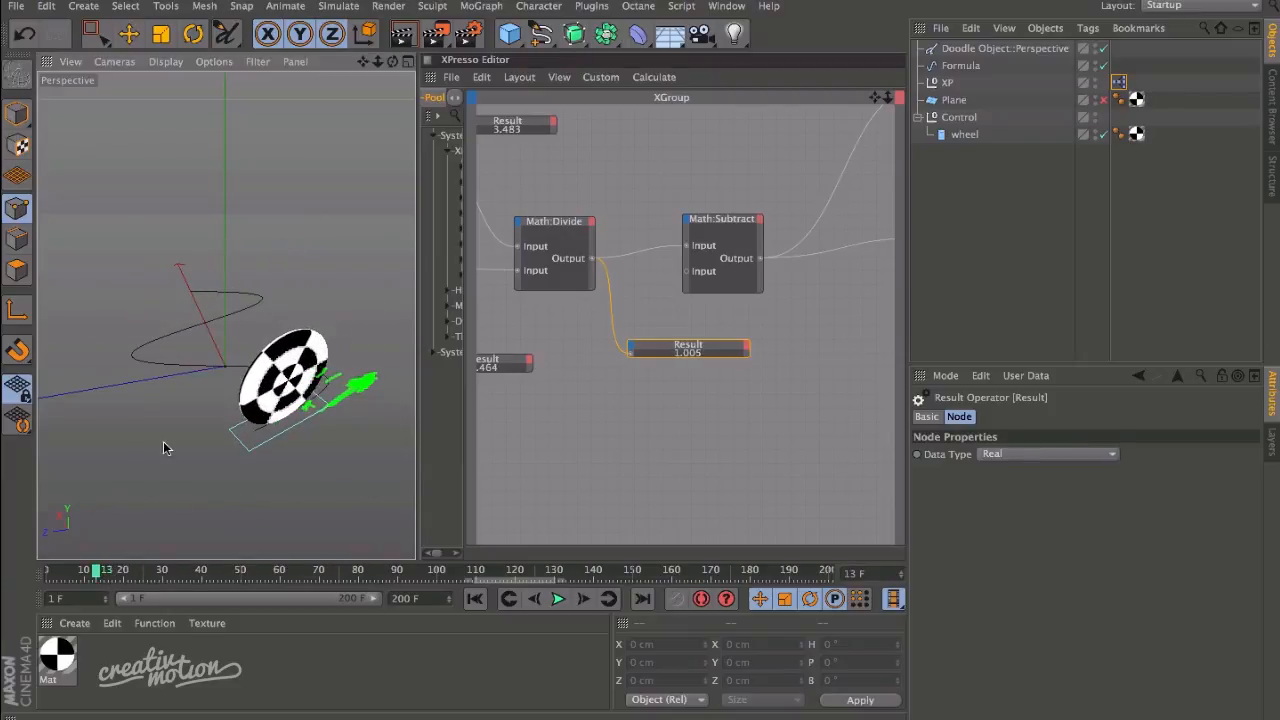
left_click_drag(98, 571, 46, 553)
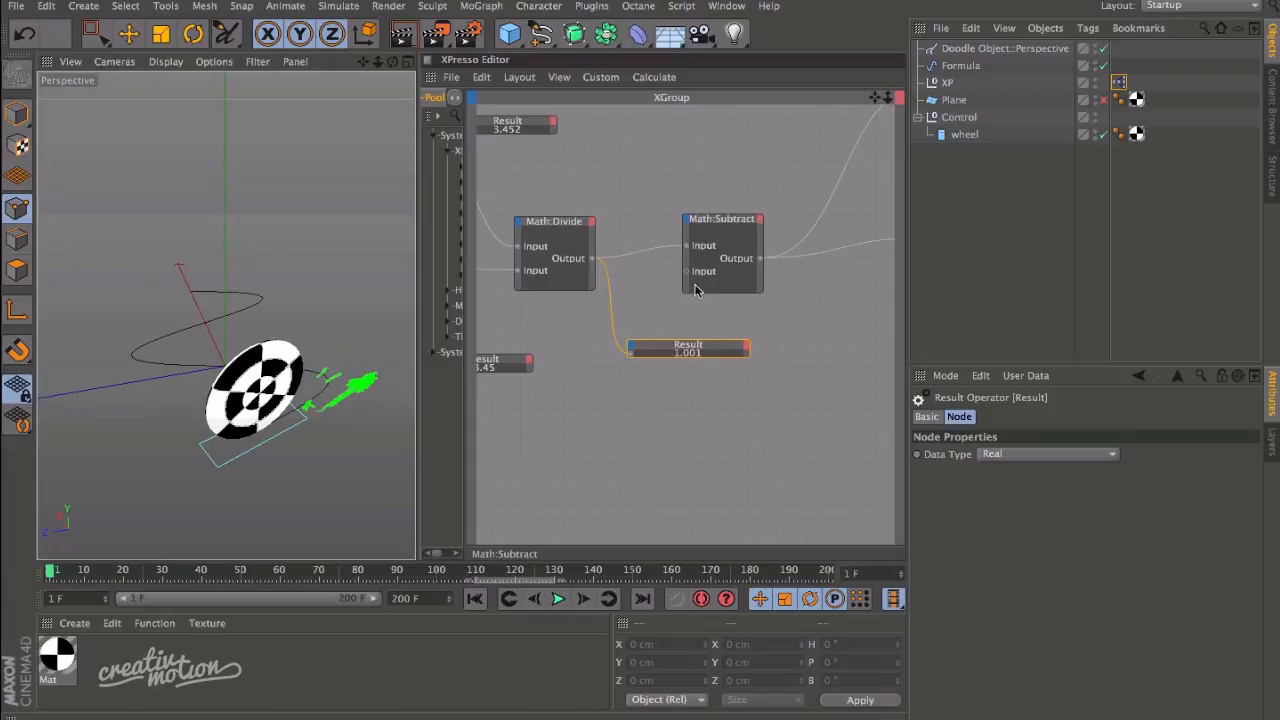
left_click_drag(875, 101, 829, 143)
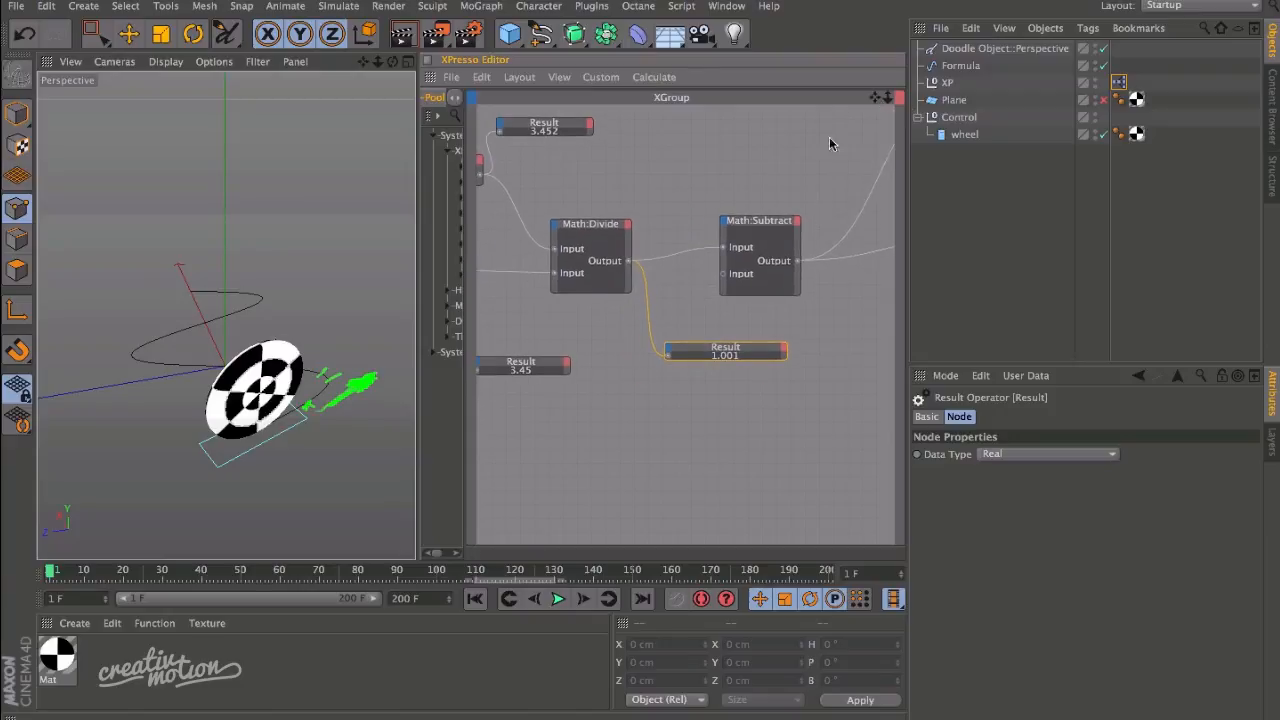
left_click(726, 368)
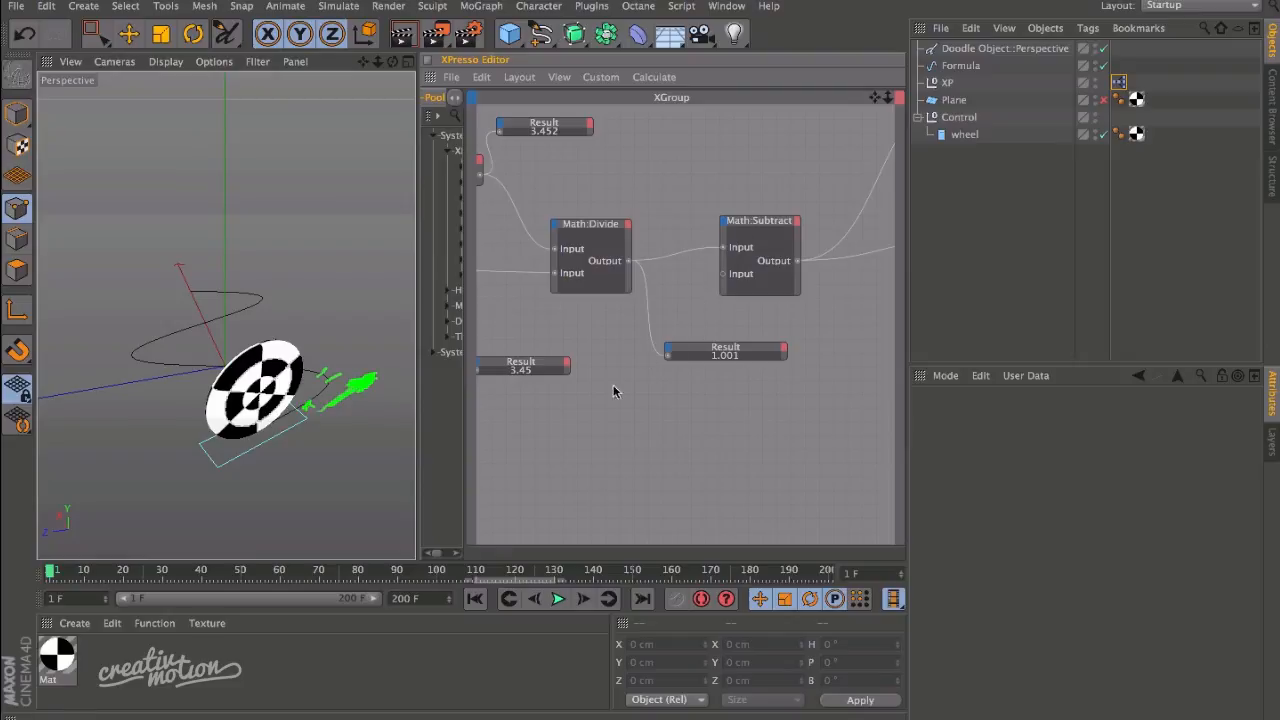
Select the Doodle Object and doodle the green range "1.0 – 0.1" above the wheel in the viewport.
left_click(962, 49)
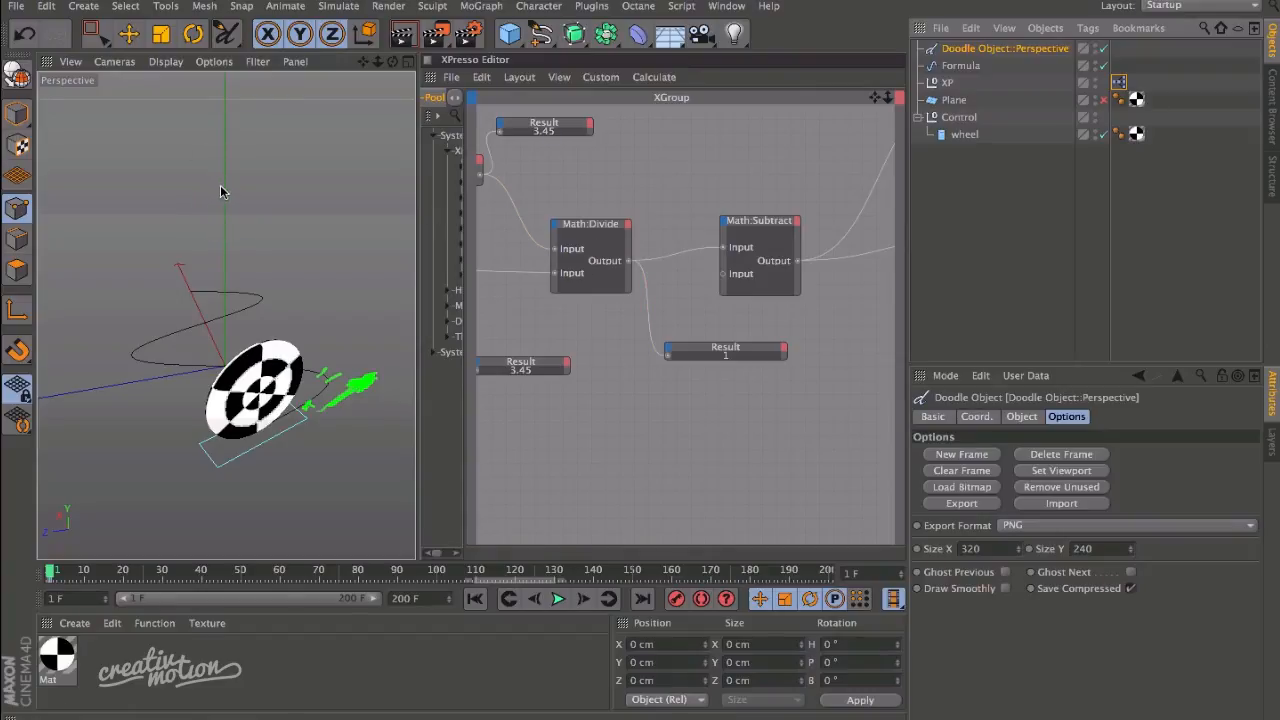
mouse_move(201, 216)
left_mouse_down()
mouse_move(226, 244)
mouse_move(230, 222)
mouse_move(210, 250)
mouse_move(228, 222)
left_mouse_up()
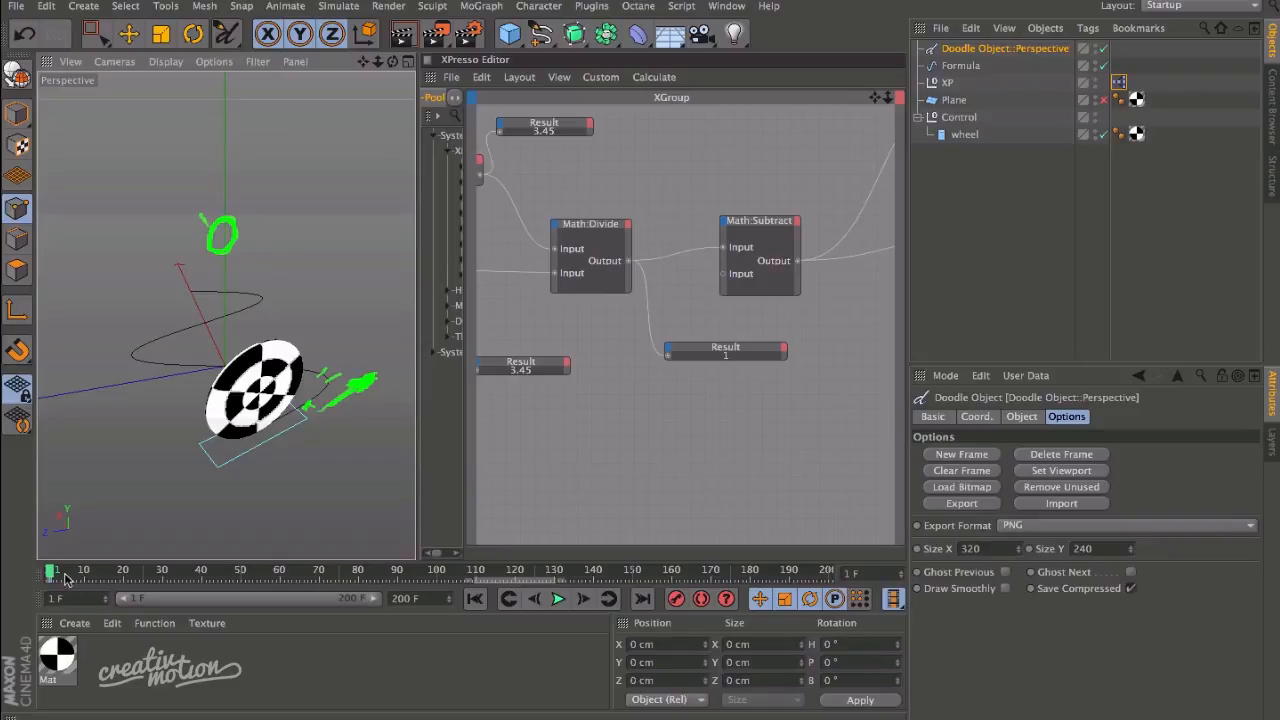
mouse_move(52, 572)
left_mouse_down()
mouse_move(165, 569)
mouse_move(241, 549)
mouse_move(50, 570)
left_mouse_up()
left_click_drag(170, 227, 167, 249)
left_click_drag(261, 238, 279, 240)
mouse_move(321, 224)
left_mouse_down()
mouse_move(323, 240)
mouse_move(371, 229)
left_mouse_up()
left_click(353, 240)
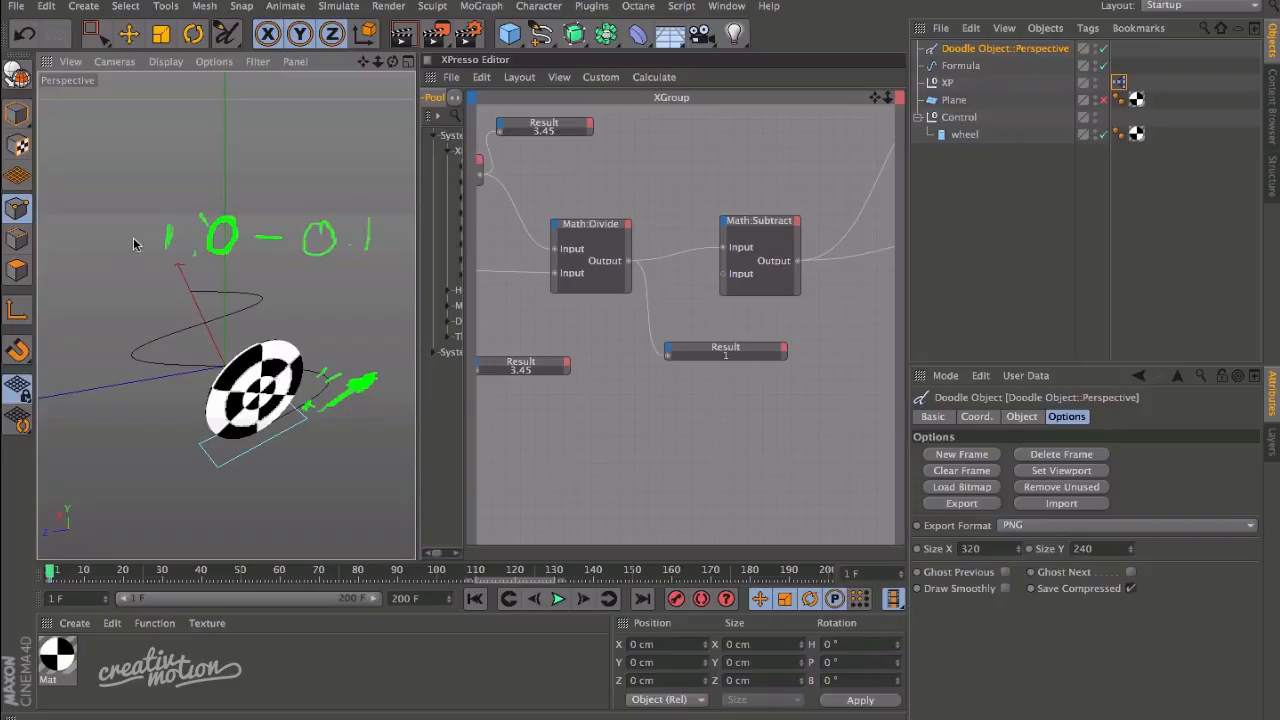
Rework the doodled range's first number with a minus sign, a circle around the 1 and scribbles over the 0.
left_click_drag(174, 226, 205, 250)
left_click_drag(117, 244, 142, 244)
mouse_move(217, 230)
left_mouse_down()
mouse_move(245, 248)
mouse_move(200, 250)
left_mouse_up()
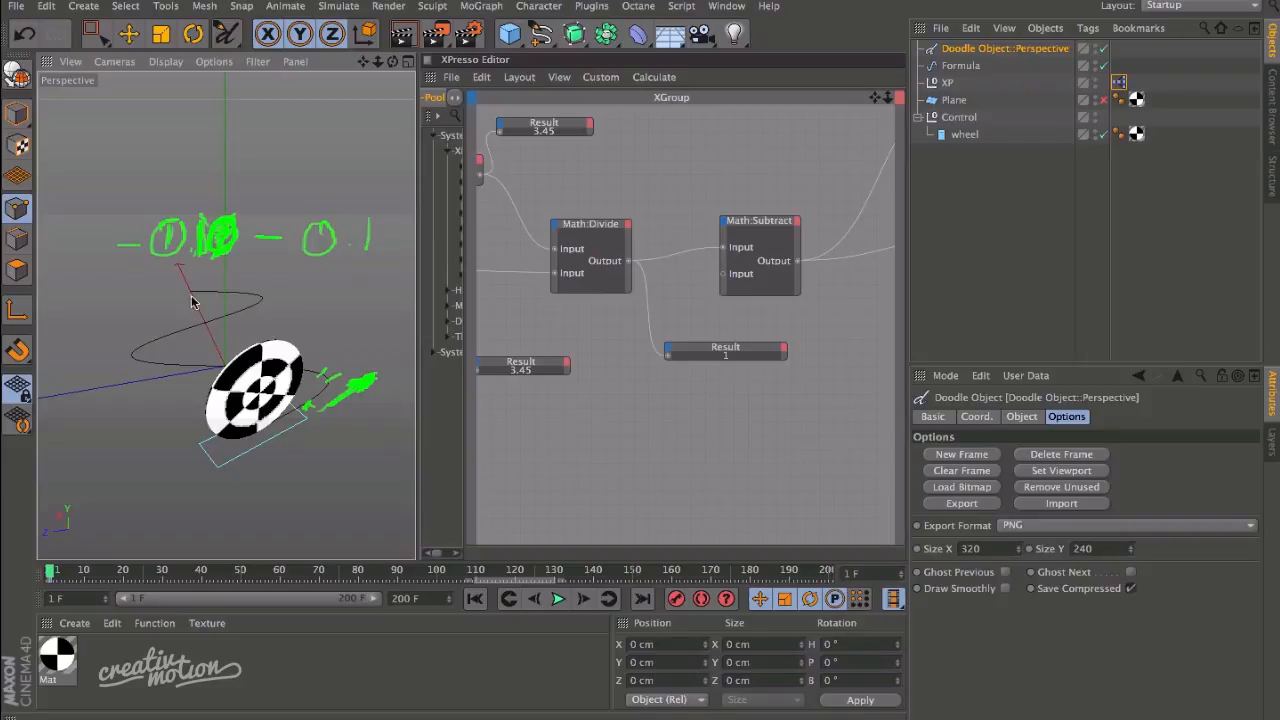
mouse_move(210, 243)
left_mouse_down()
mouse_move(240, 246)
mouse_move(179, 254)
left_mouse_up()
Show the Range Mapper node's input and output limits and doodle a bracket around the green range in the viewport.
left_click_drag(875, 98, 730, 131)
left_click_drag(886, 99, 791, 108)
left_click_drag(878, 100, 663, 206)
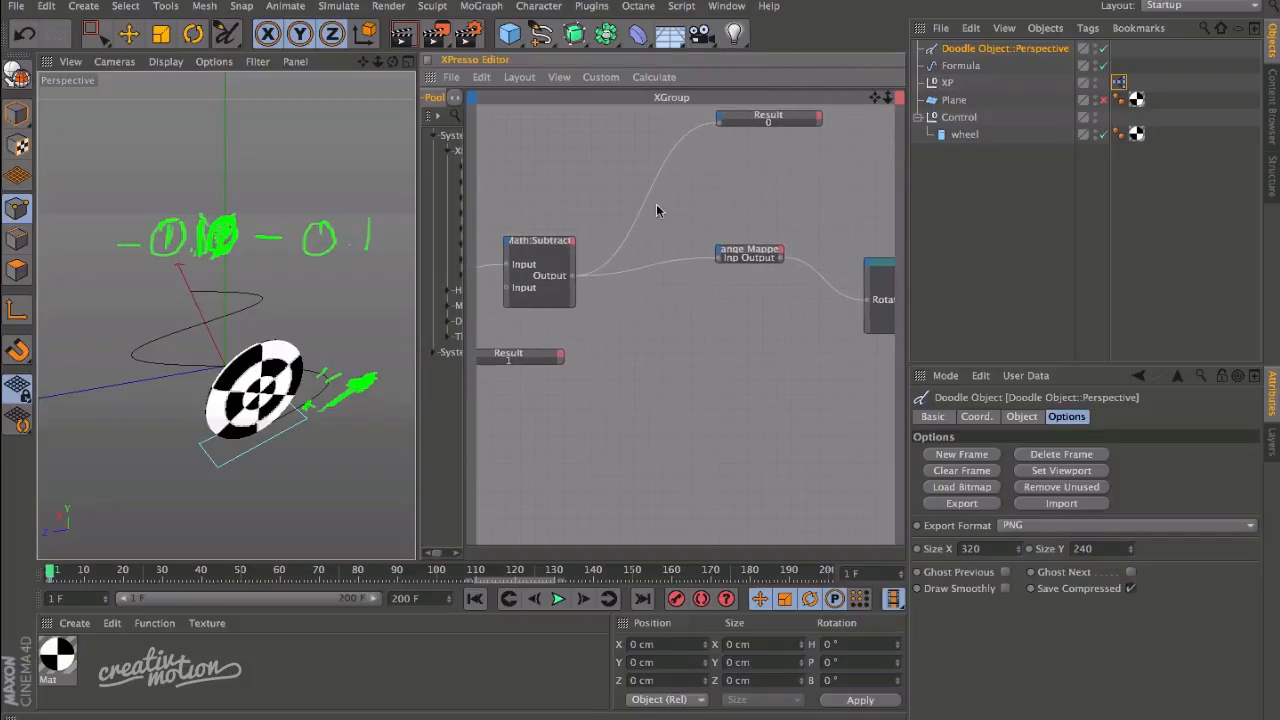
left_click(752, 252)
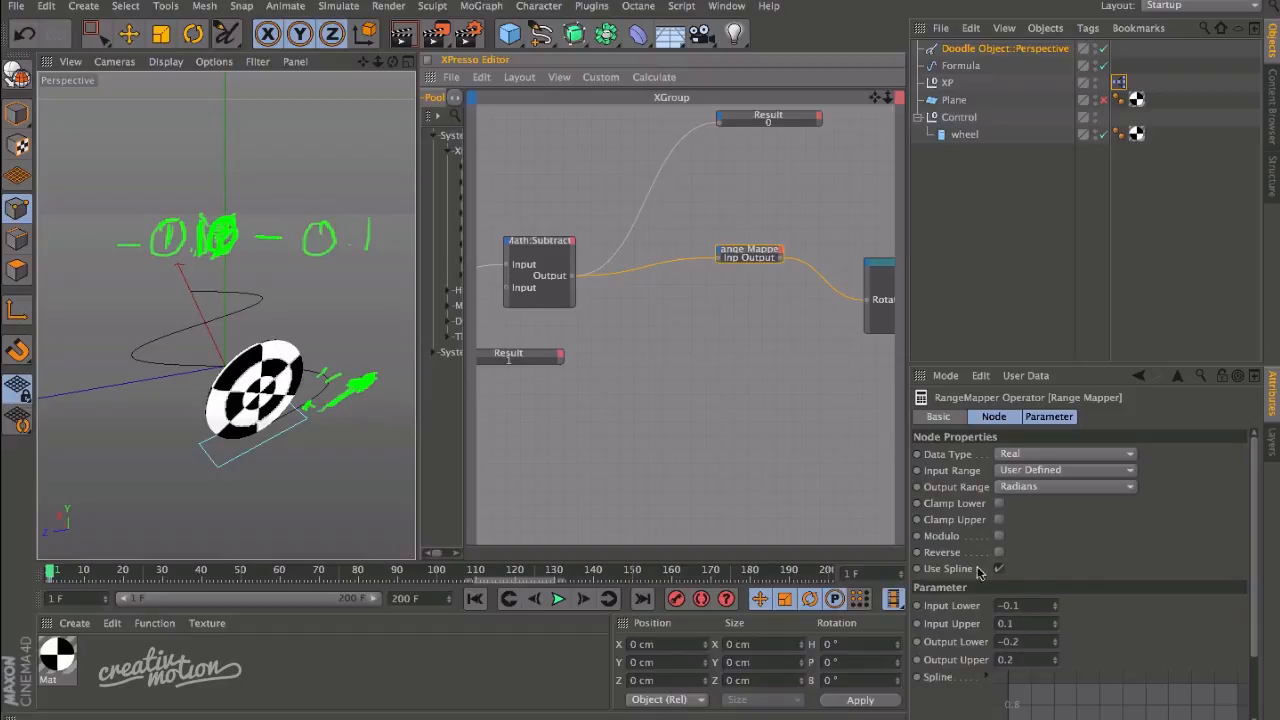
mouse_move(122, 222)
left_mouse_down()
mouse_move(214, 296)
mouse_move(375, 236)
mouse_move(366, 213)
left_mouse_up()
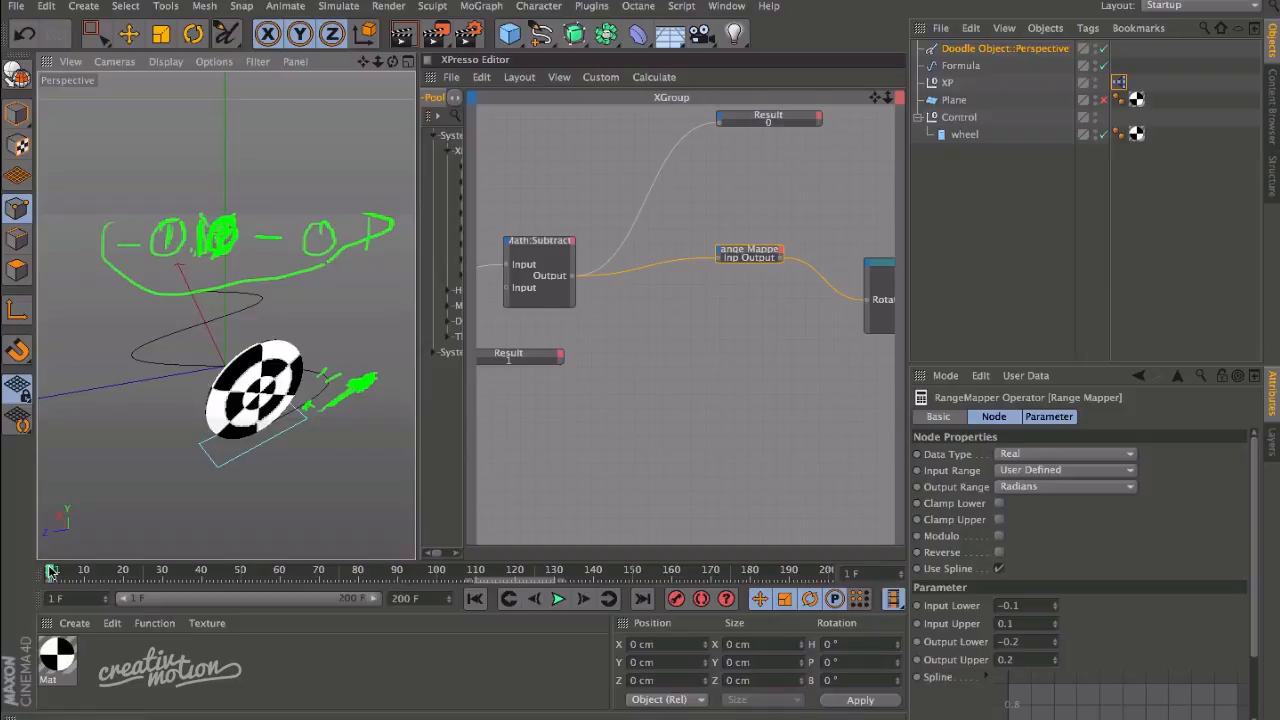
Scrub to frame 35 and back to frame 1, examining the Result values around Math:Divide and Math:Subtract.
left_click_drag(51, 571, 183, 550)
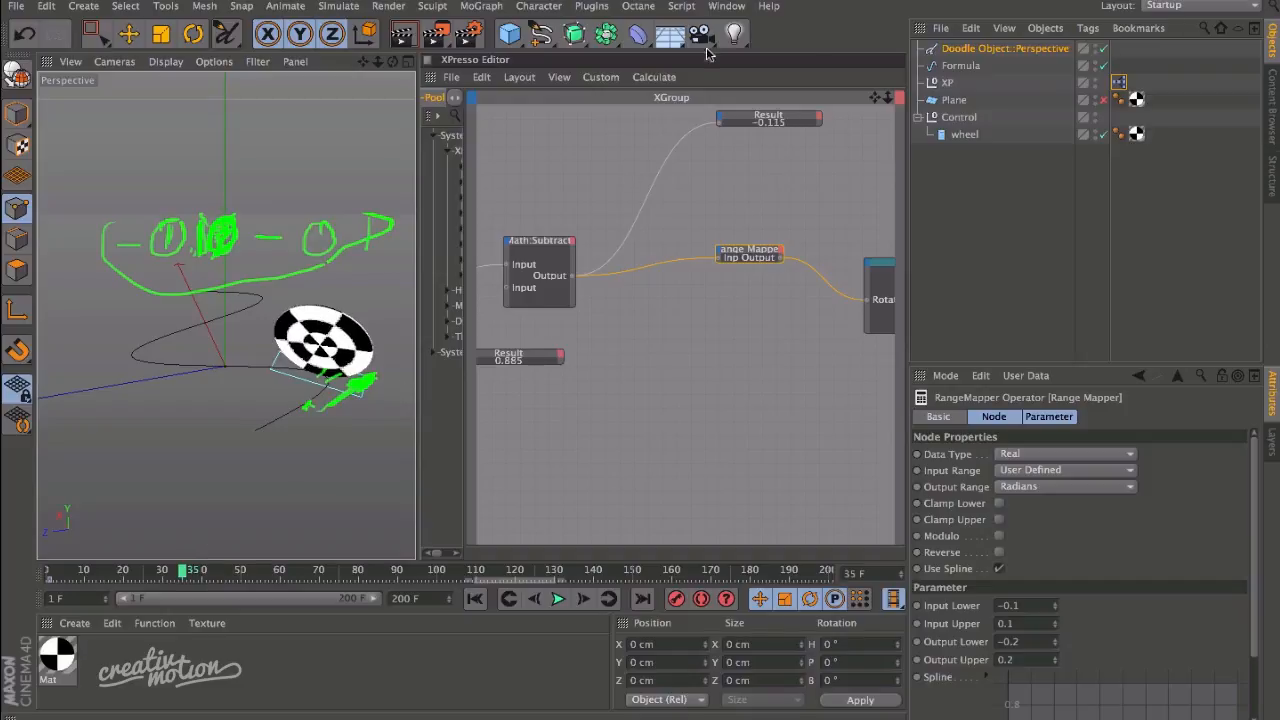
left_click_drag(875, 97, 1187, 96)
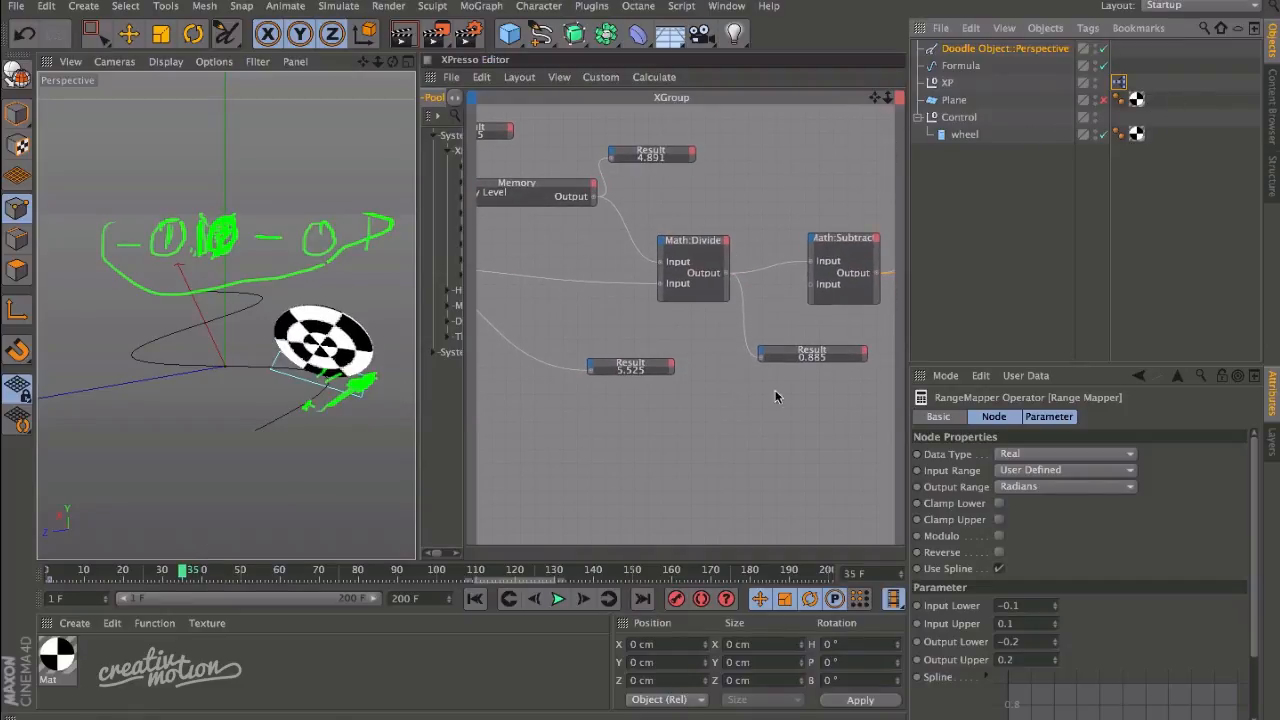
left_click_drag(888, 97, 787, 140)
left_click_drag(187, 570, 50, 570)
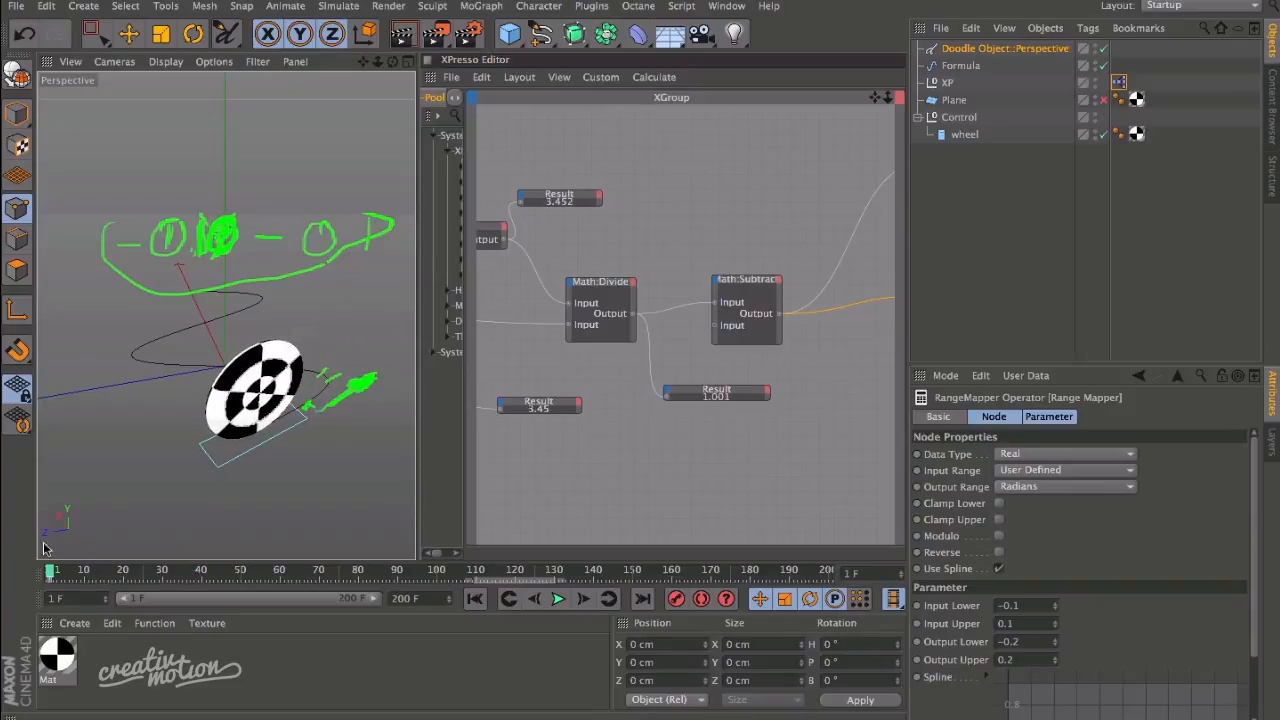
Play the wheel animation along the spline, stop it and return the timeline to frame 1.
left_click(558, 599)
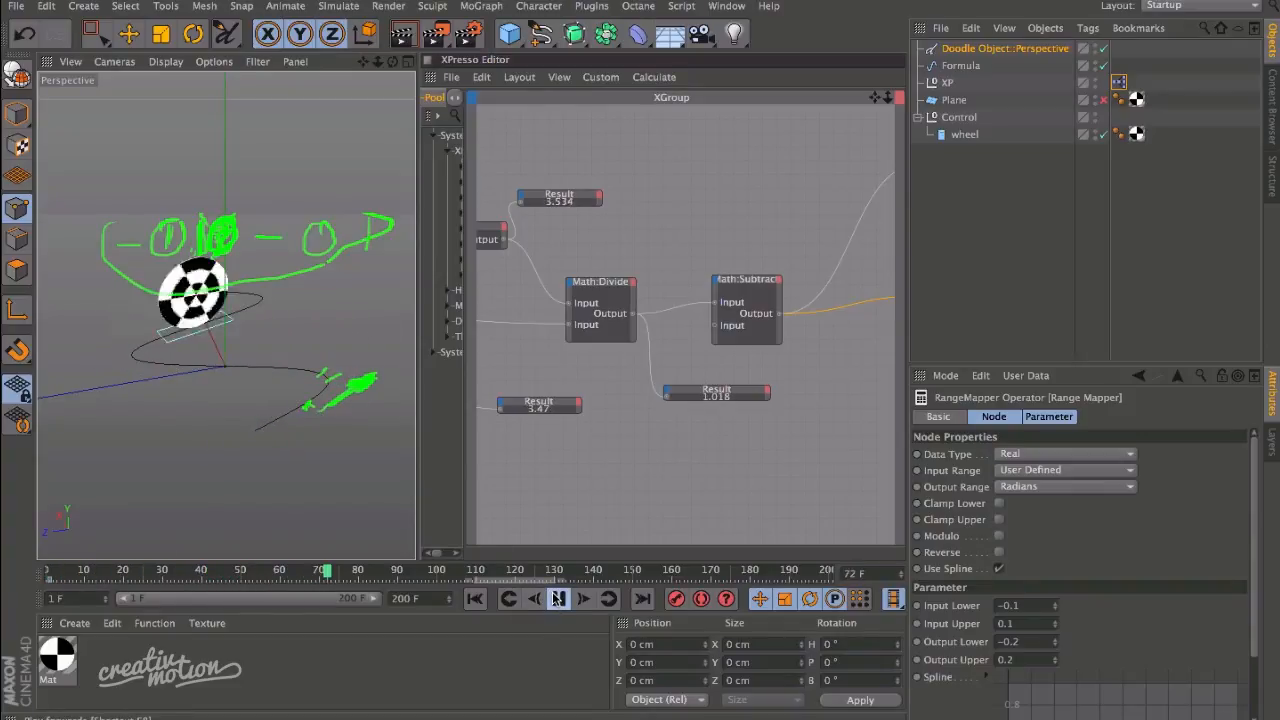
left_click(558, 599)
left_click_drag(477, 570, 48, 569)
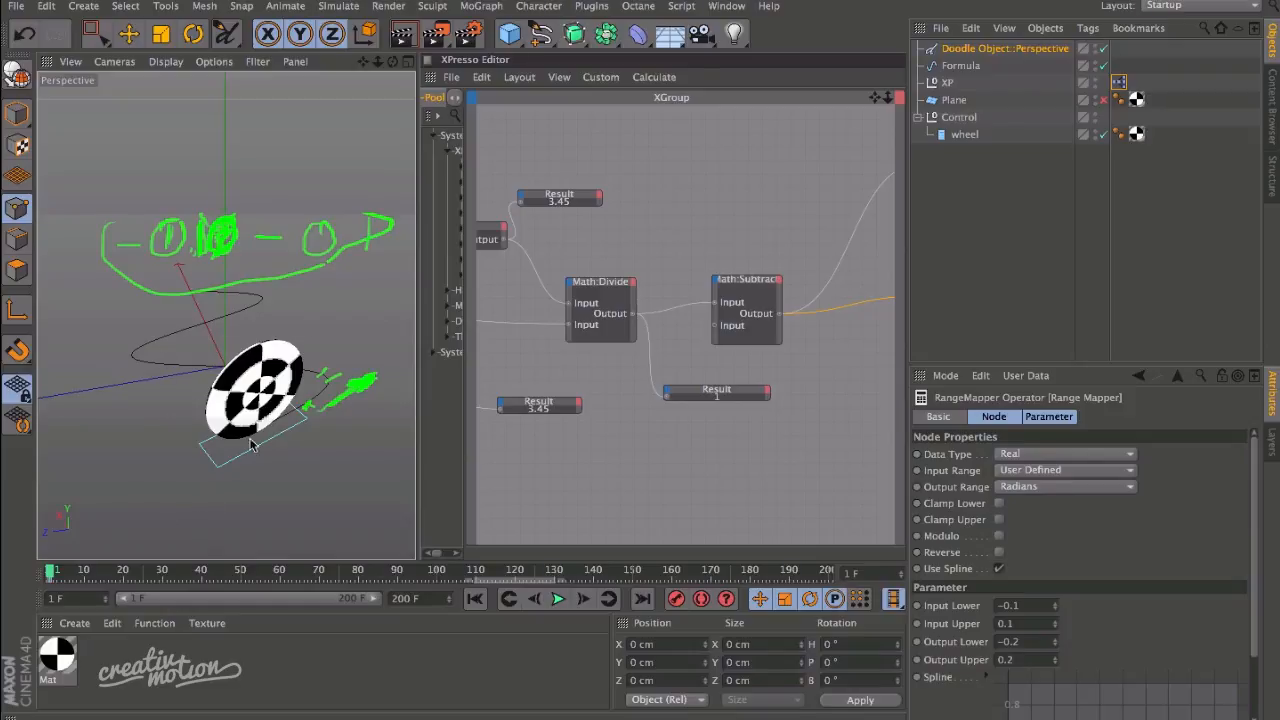
left_click_drag(52, 571, 52, 480)
left_click_drag(52, 570, 5, 430)
Move the Control node slightly upward beside the Memory node in the XPresso graph.
left_click_drag(877, 99, 708, 206)
left_click_drag(878, 97, 788, 208)
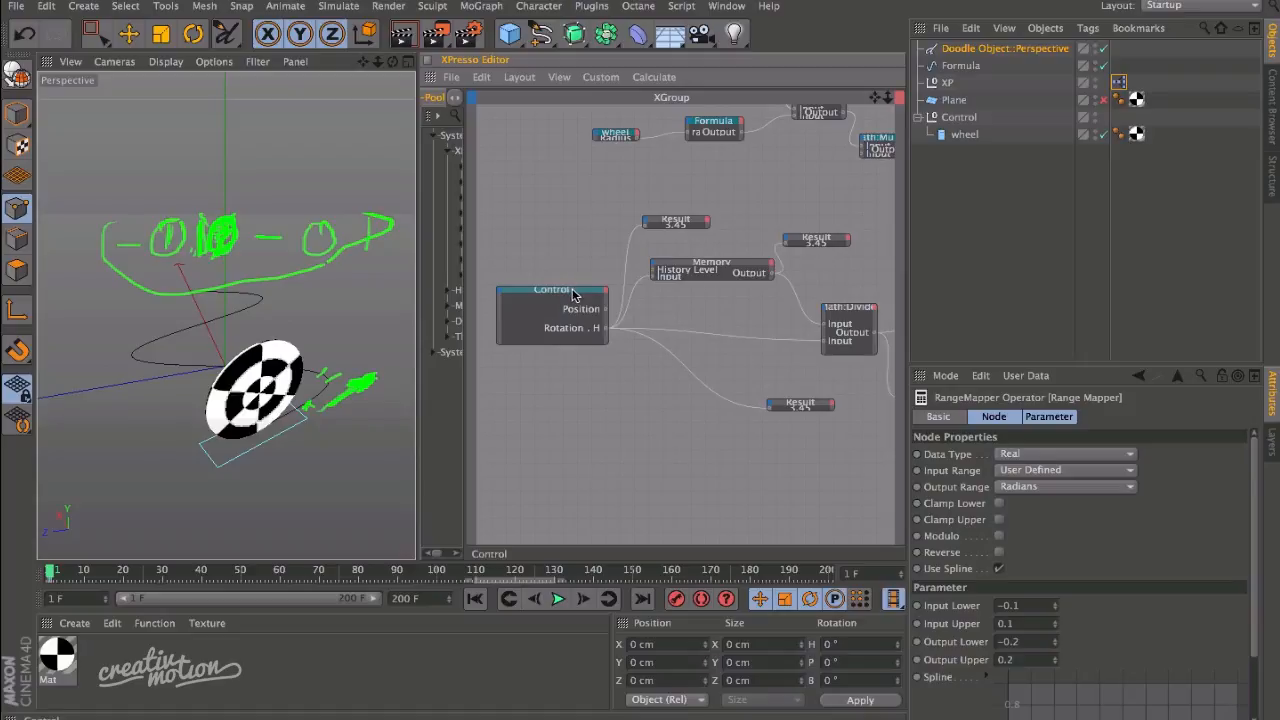
left_click_drag(579, 316, 575, 298)
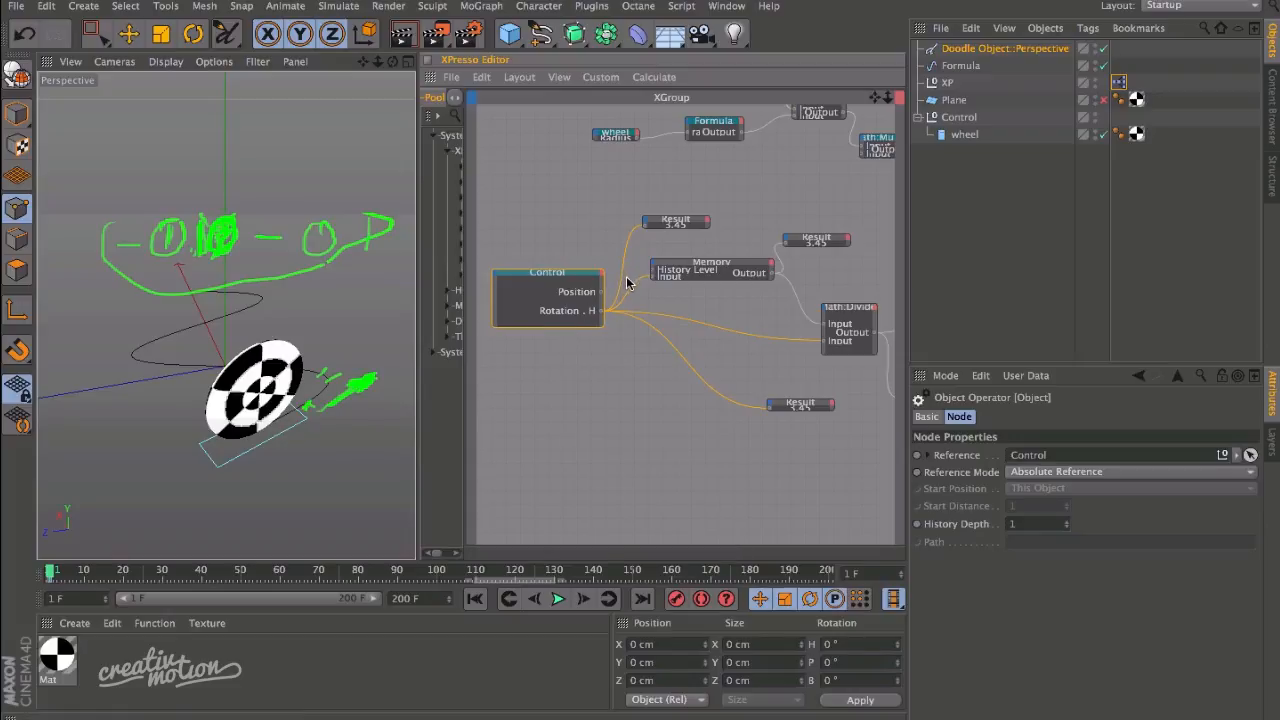
Deselect the nodes and review the spline setup from the Range Mapper back to the Formula, XP and Spline nodes.
left_click_drag(890, 100, 718, 360)
right_click(703, 371)
left_click(790, 143)
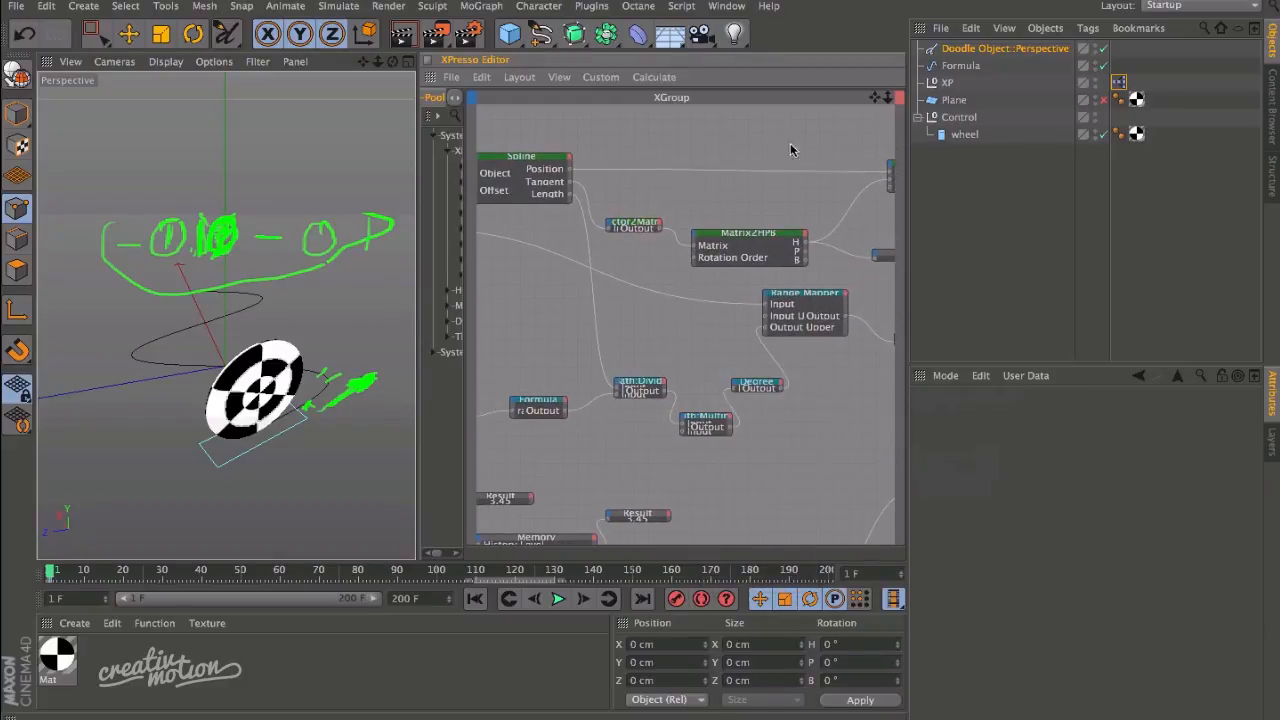
left_click_drag(878, 98, 942, 148)
left_click_drag(878, 98, 861, 70)
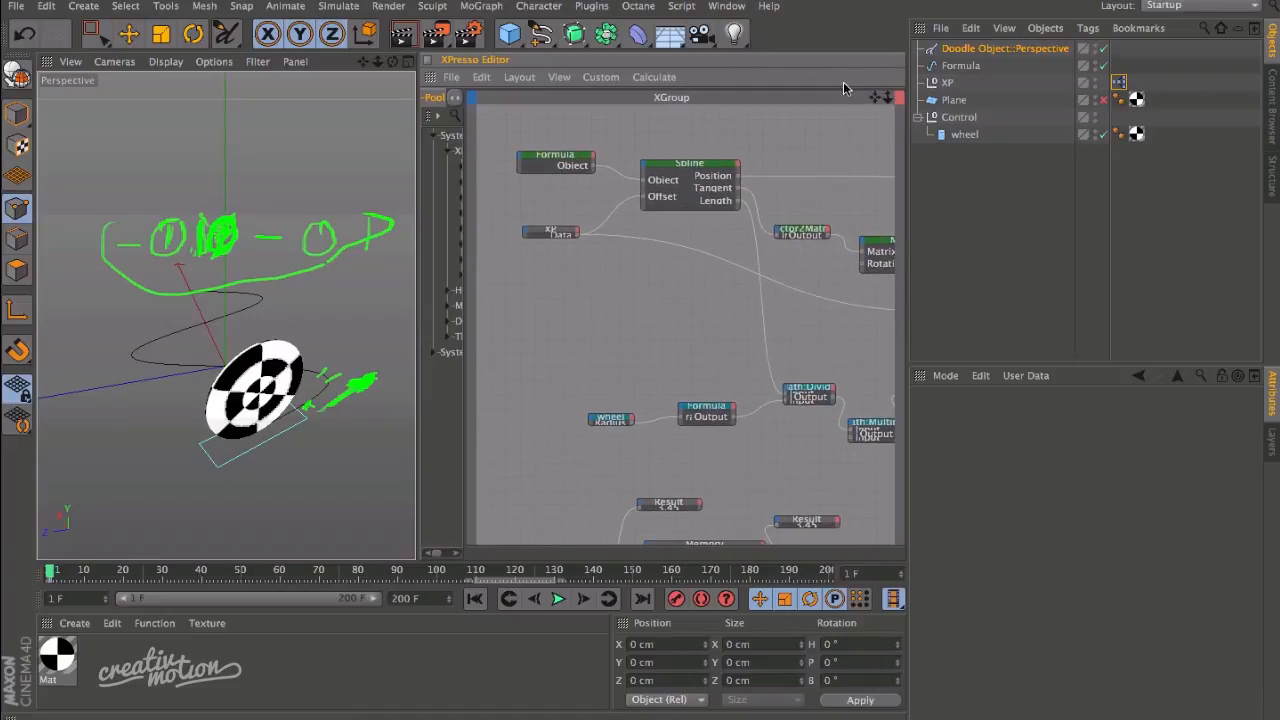